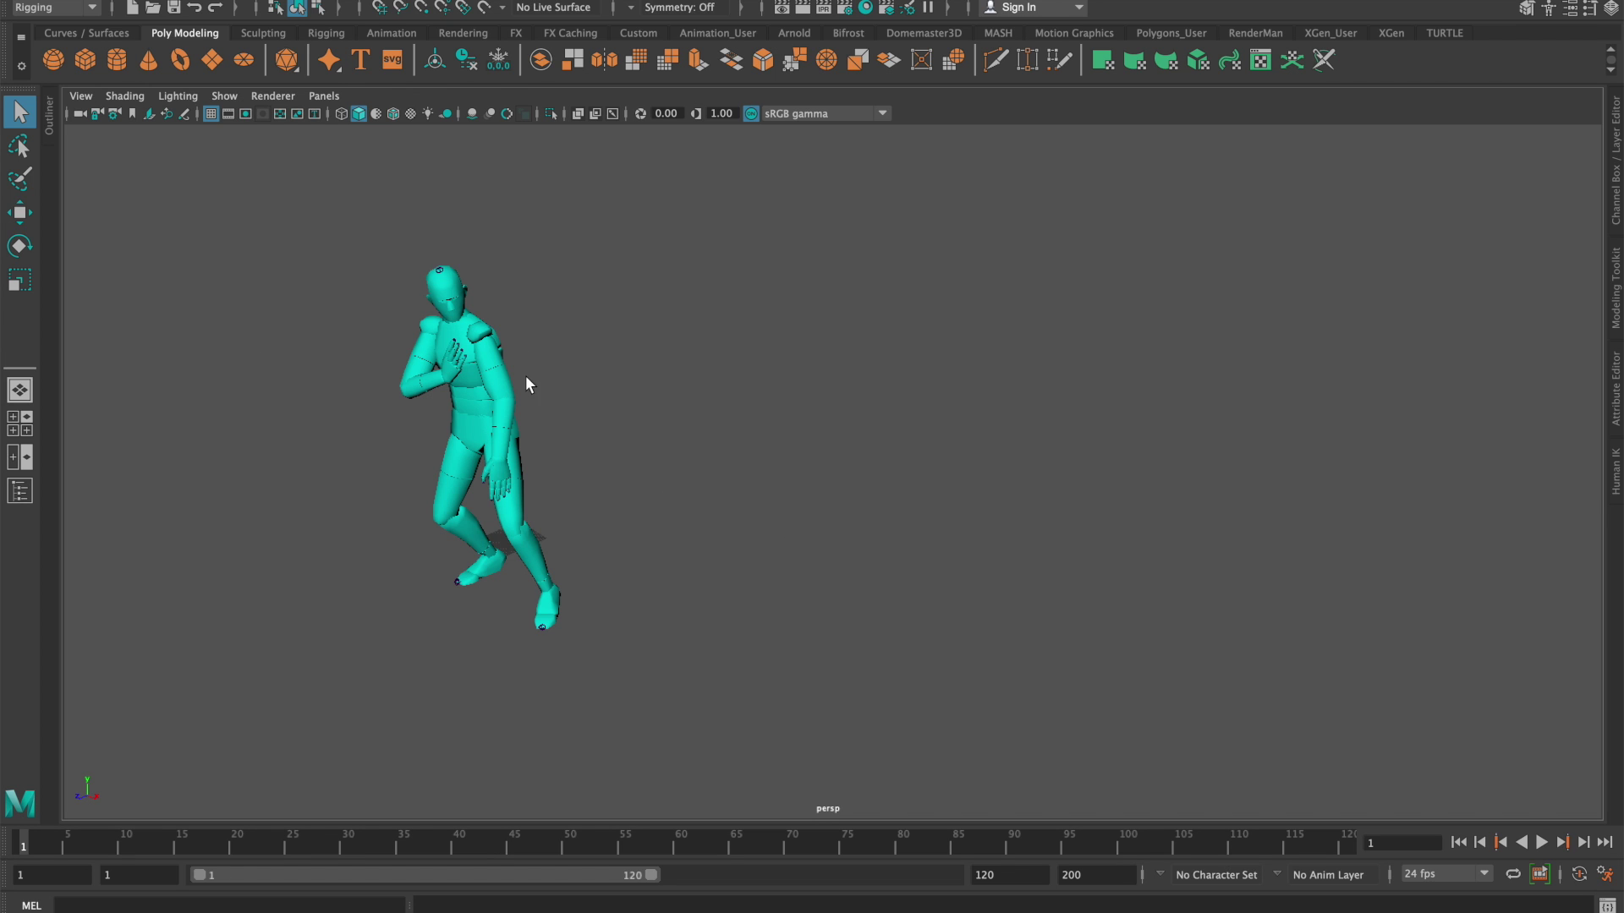
Play the character animation in the perspective view and rewind it to frame 1
click(1543, 844)
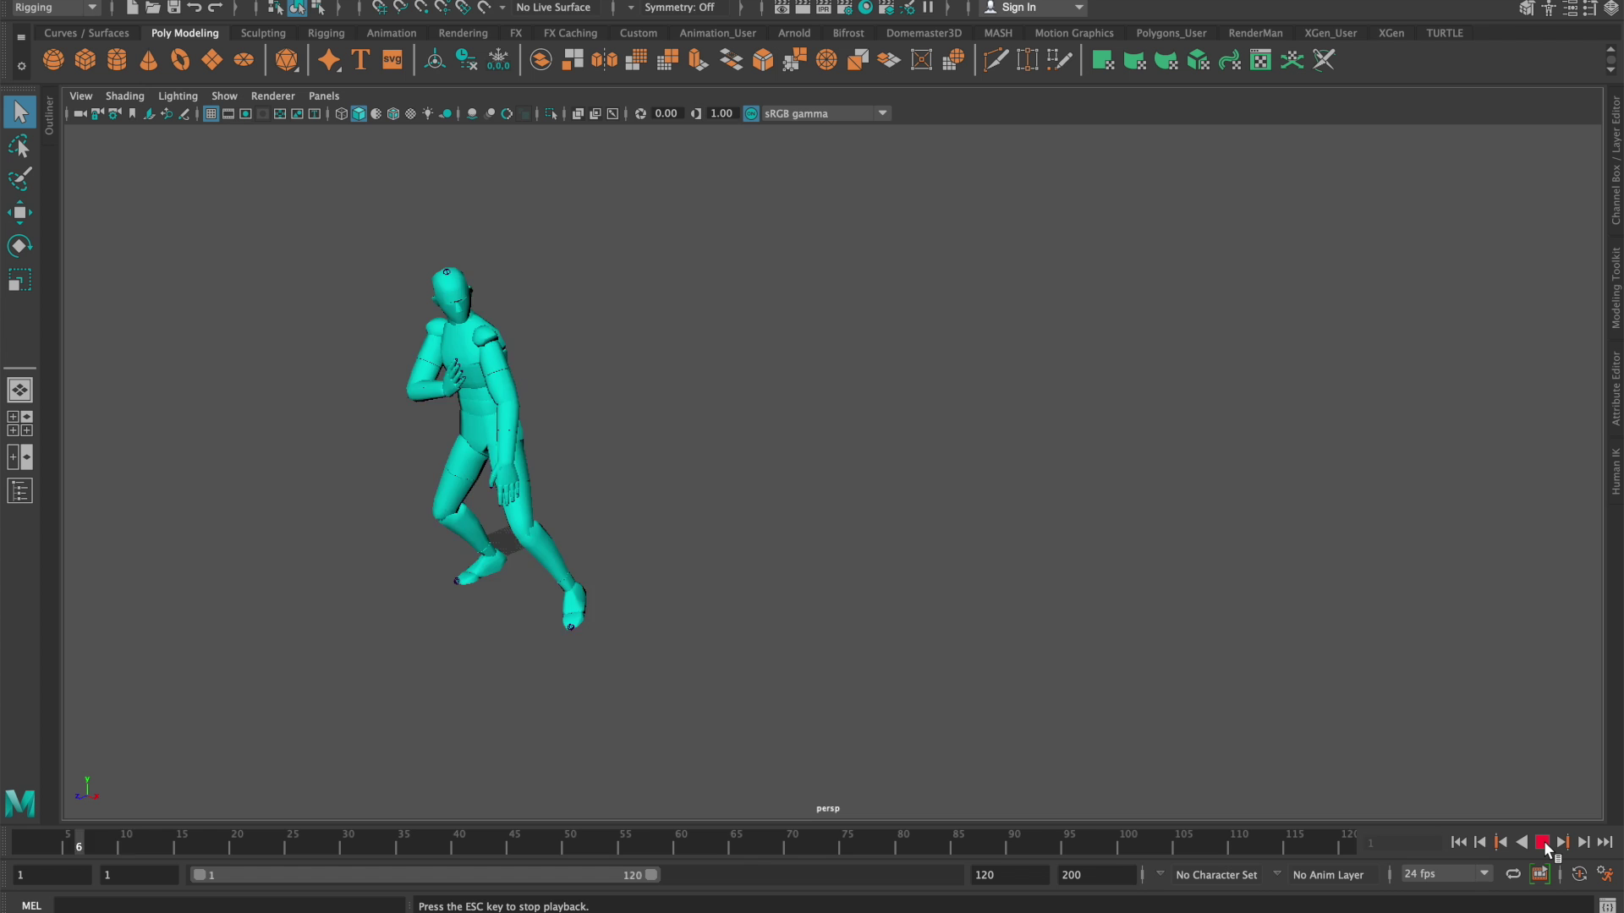
click(1542, 844)
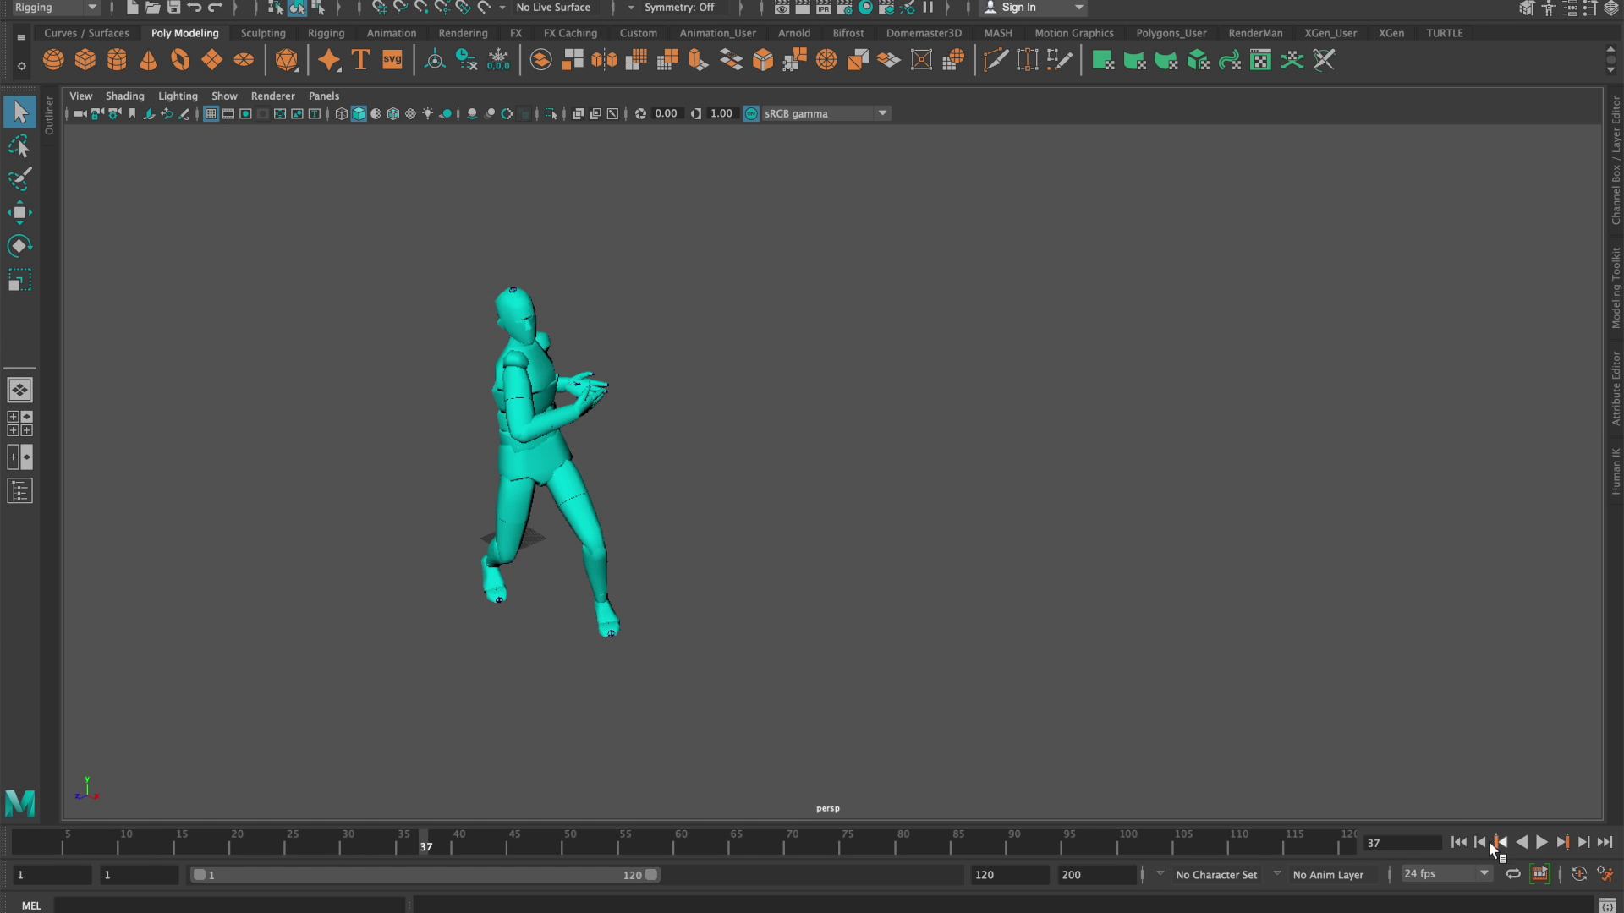
click(1462, 843)
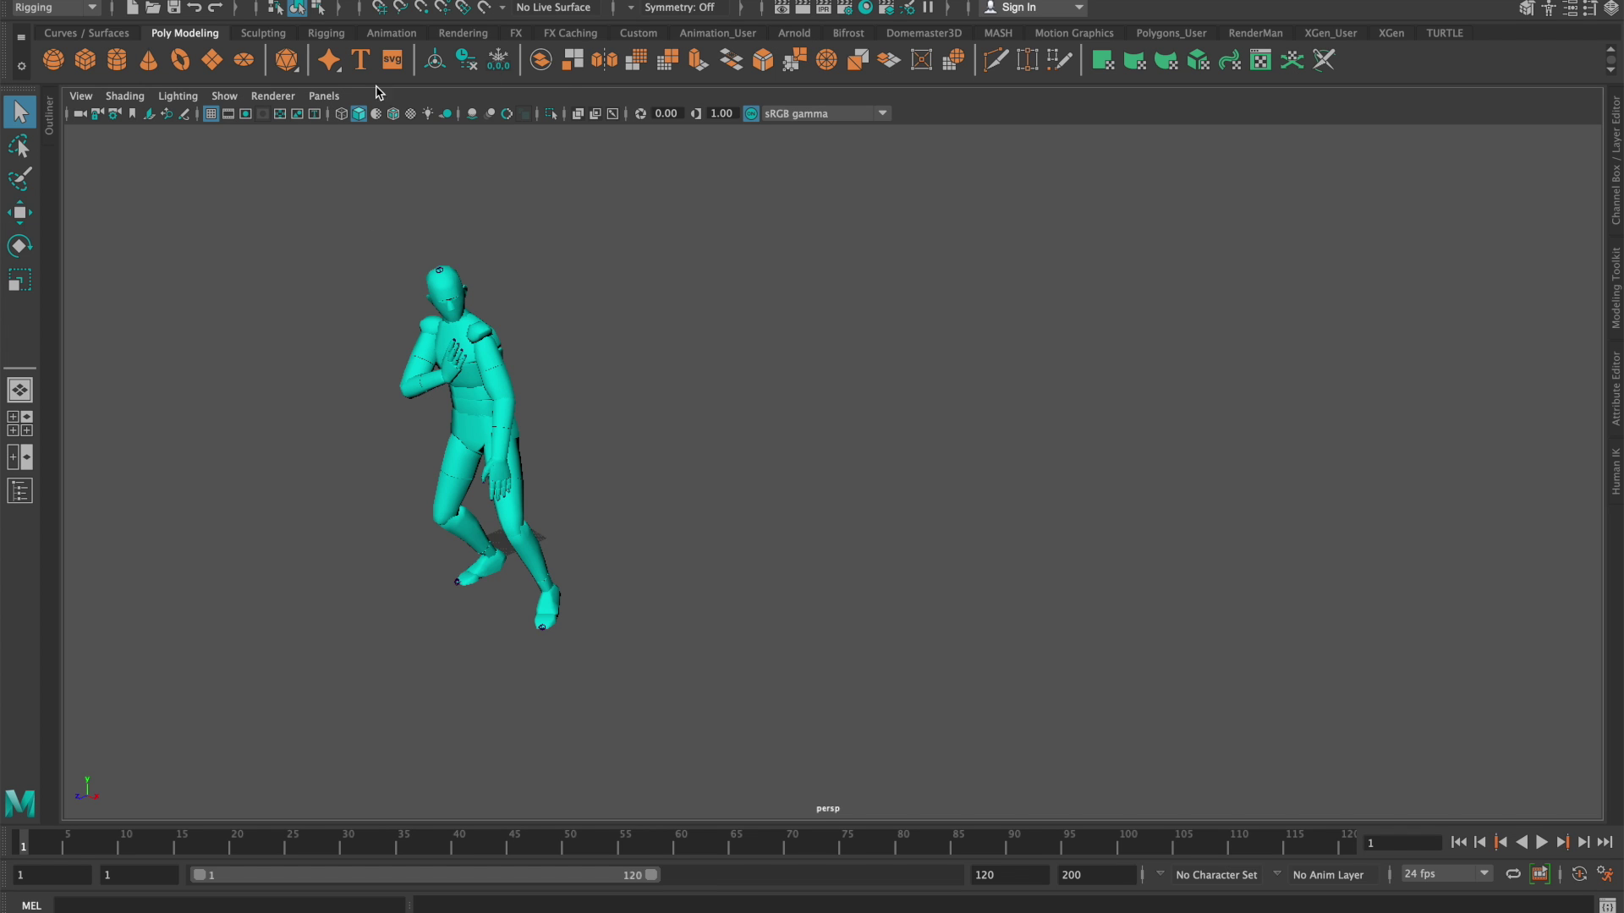
Preview the animation framed by the camera gate, rewind to frame 1 and hide the gate
click(227, 116)
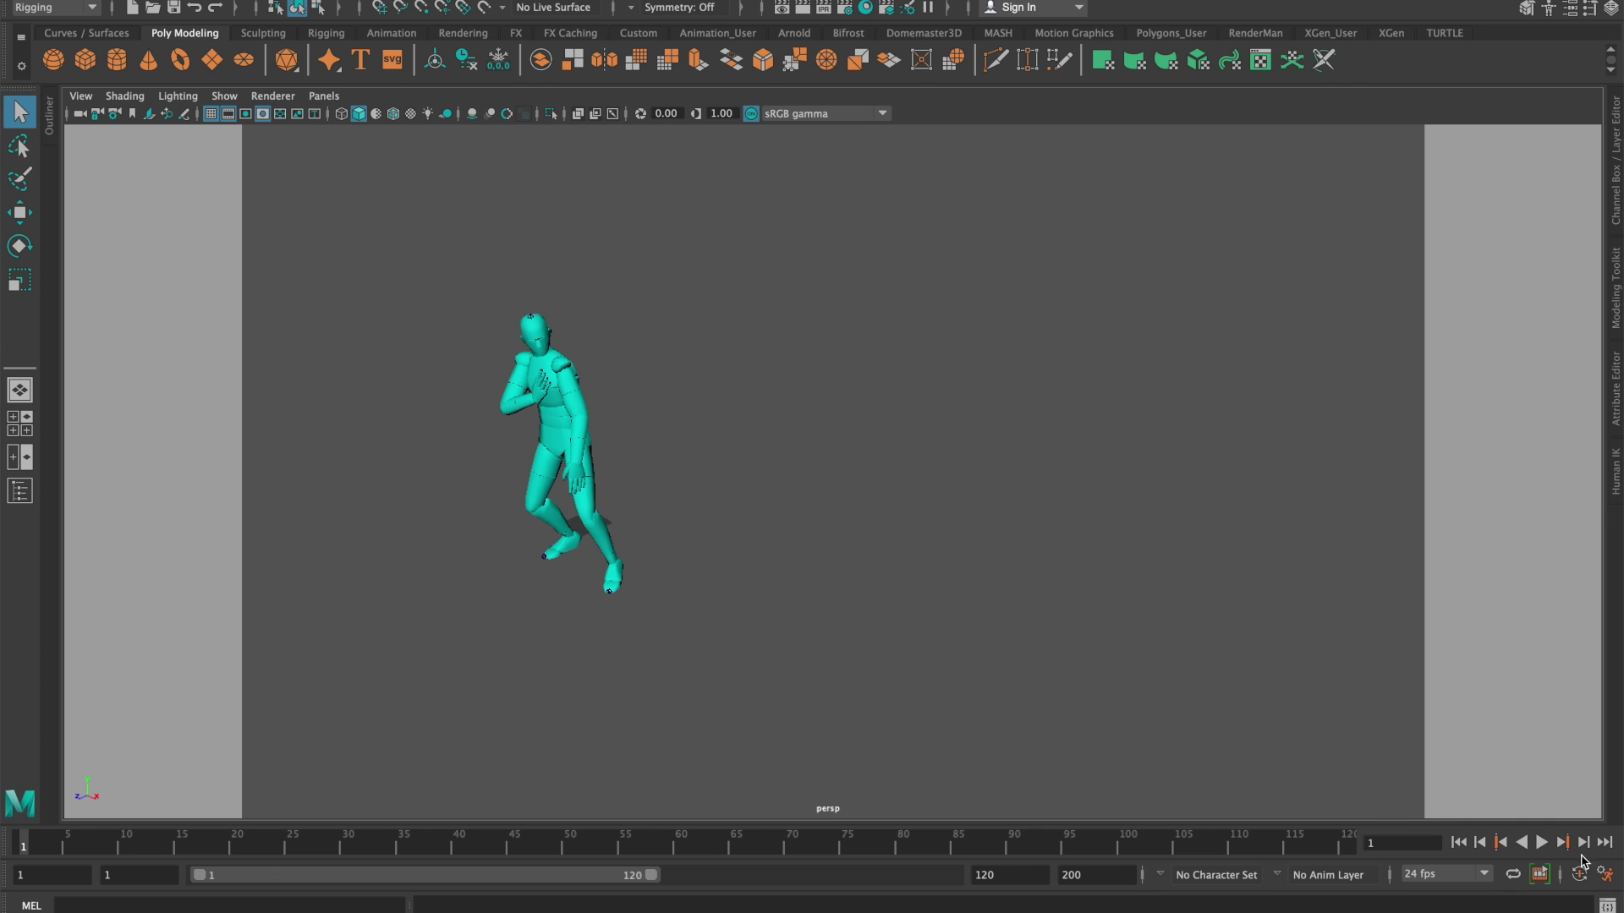
click(1542, 843)
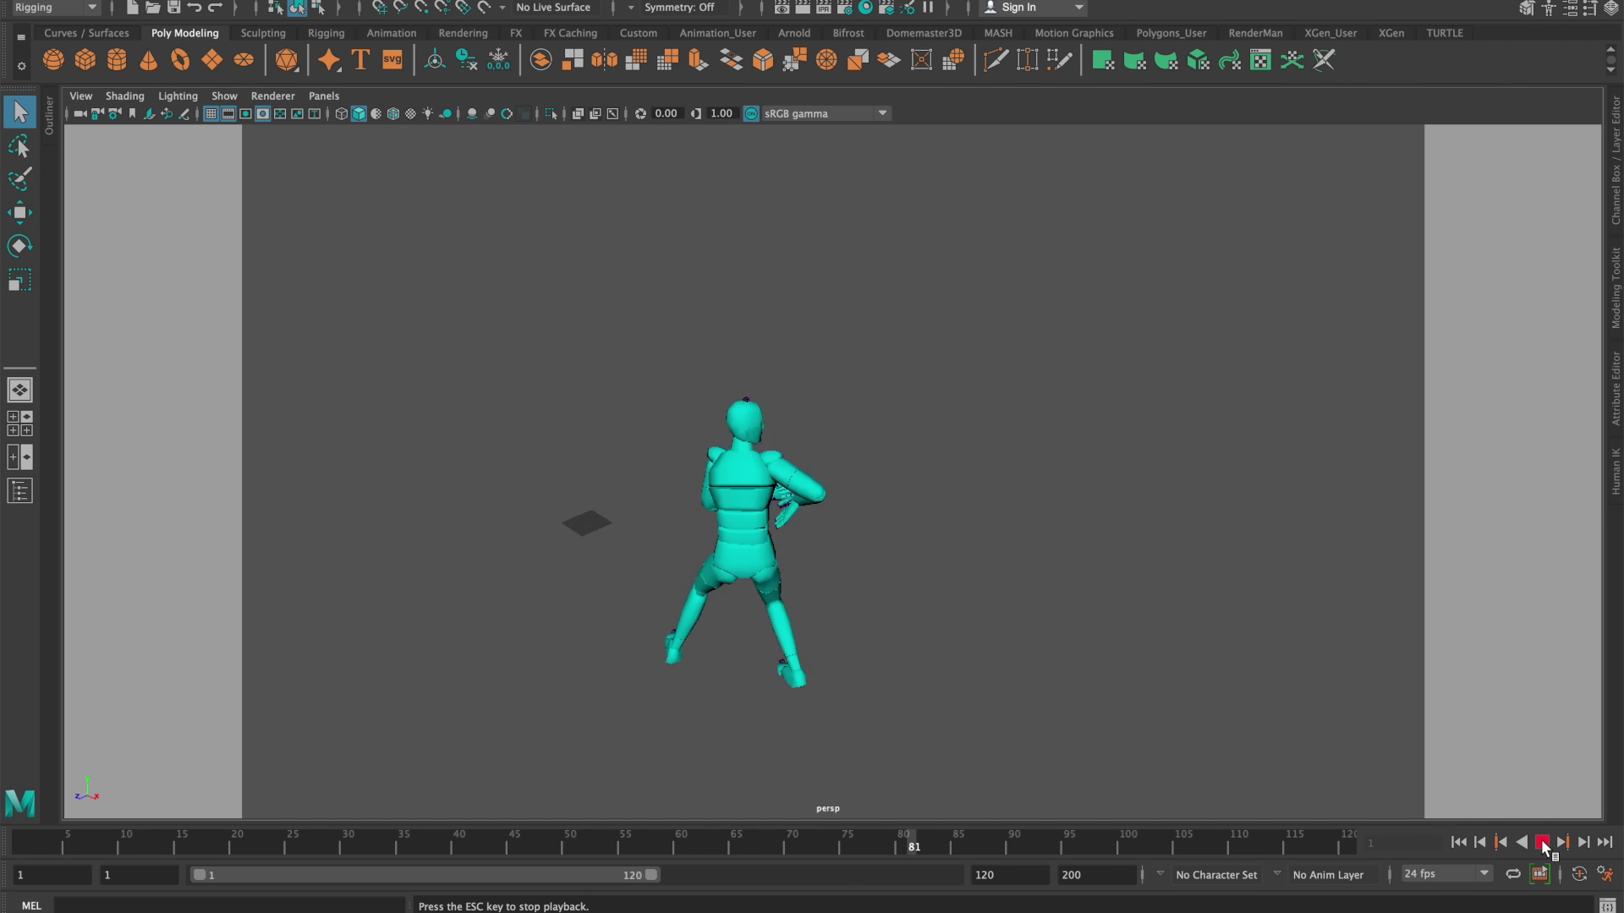
click(1542, 843)
click(23, 842)
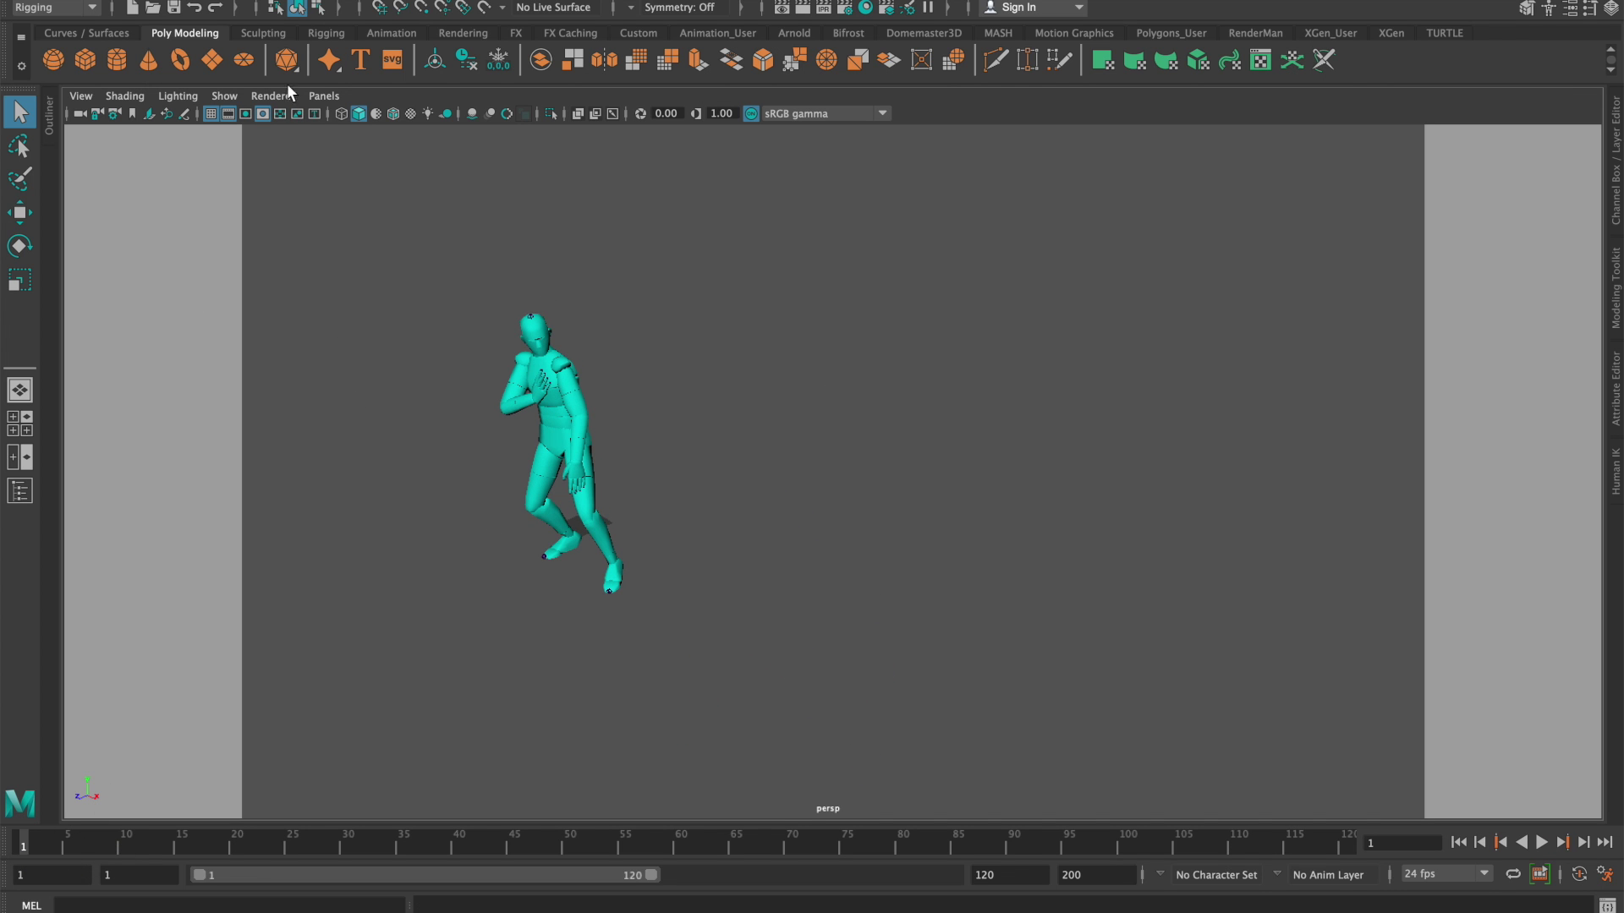
click(244, 113)
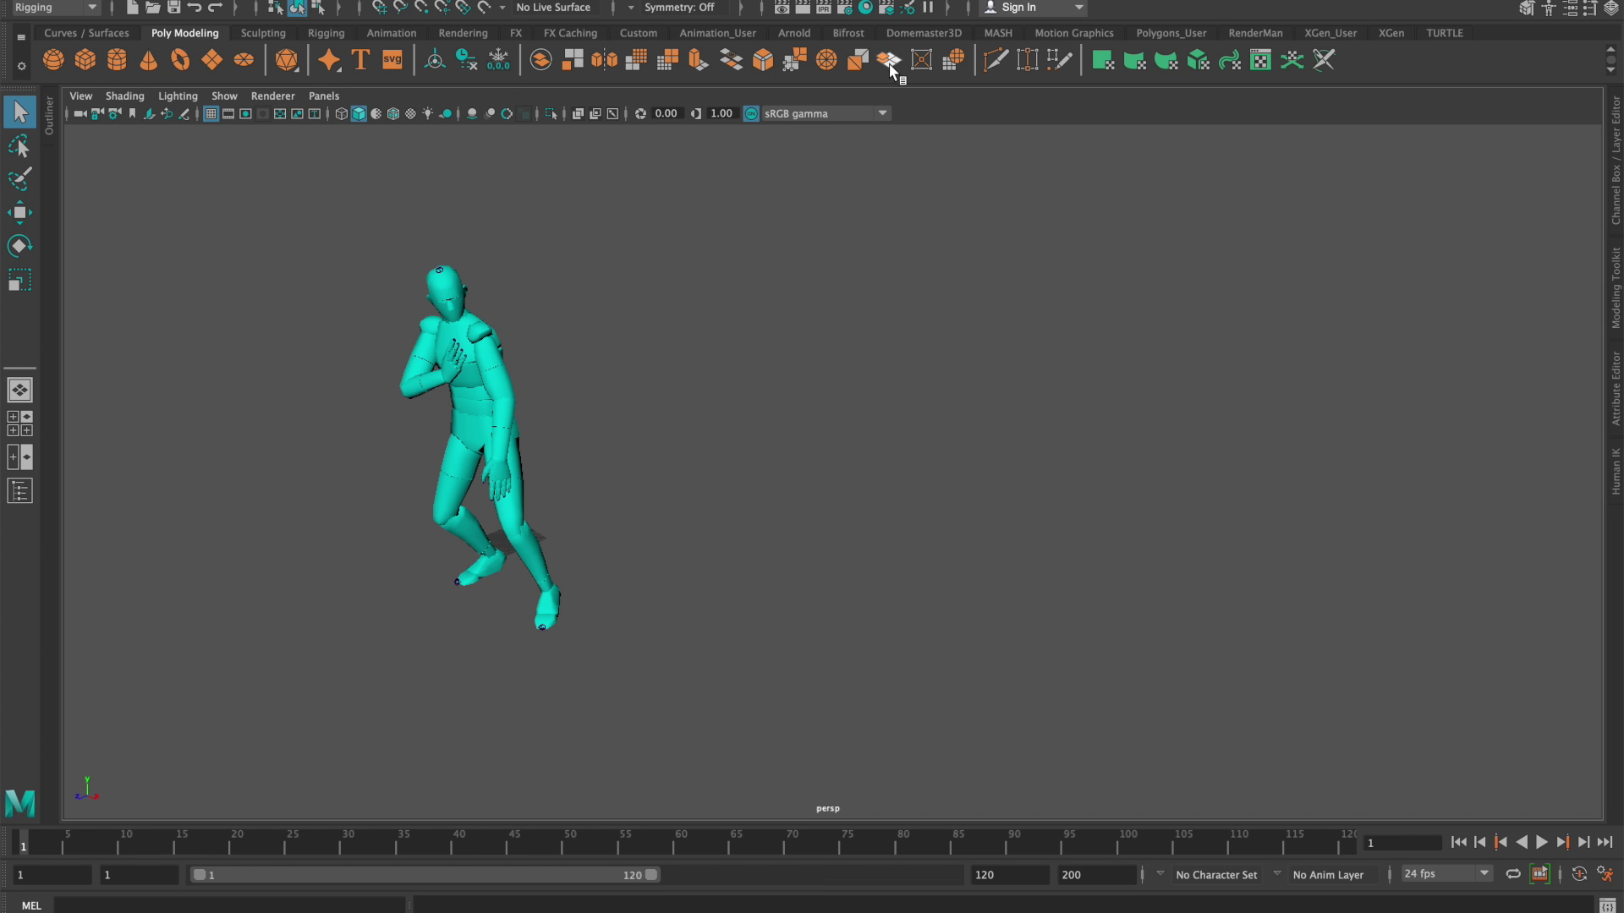
Open the render settings beside the character and keep Maya Software as the renderer
click(846, 10)
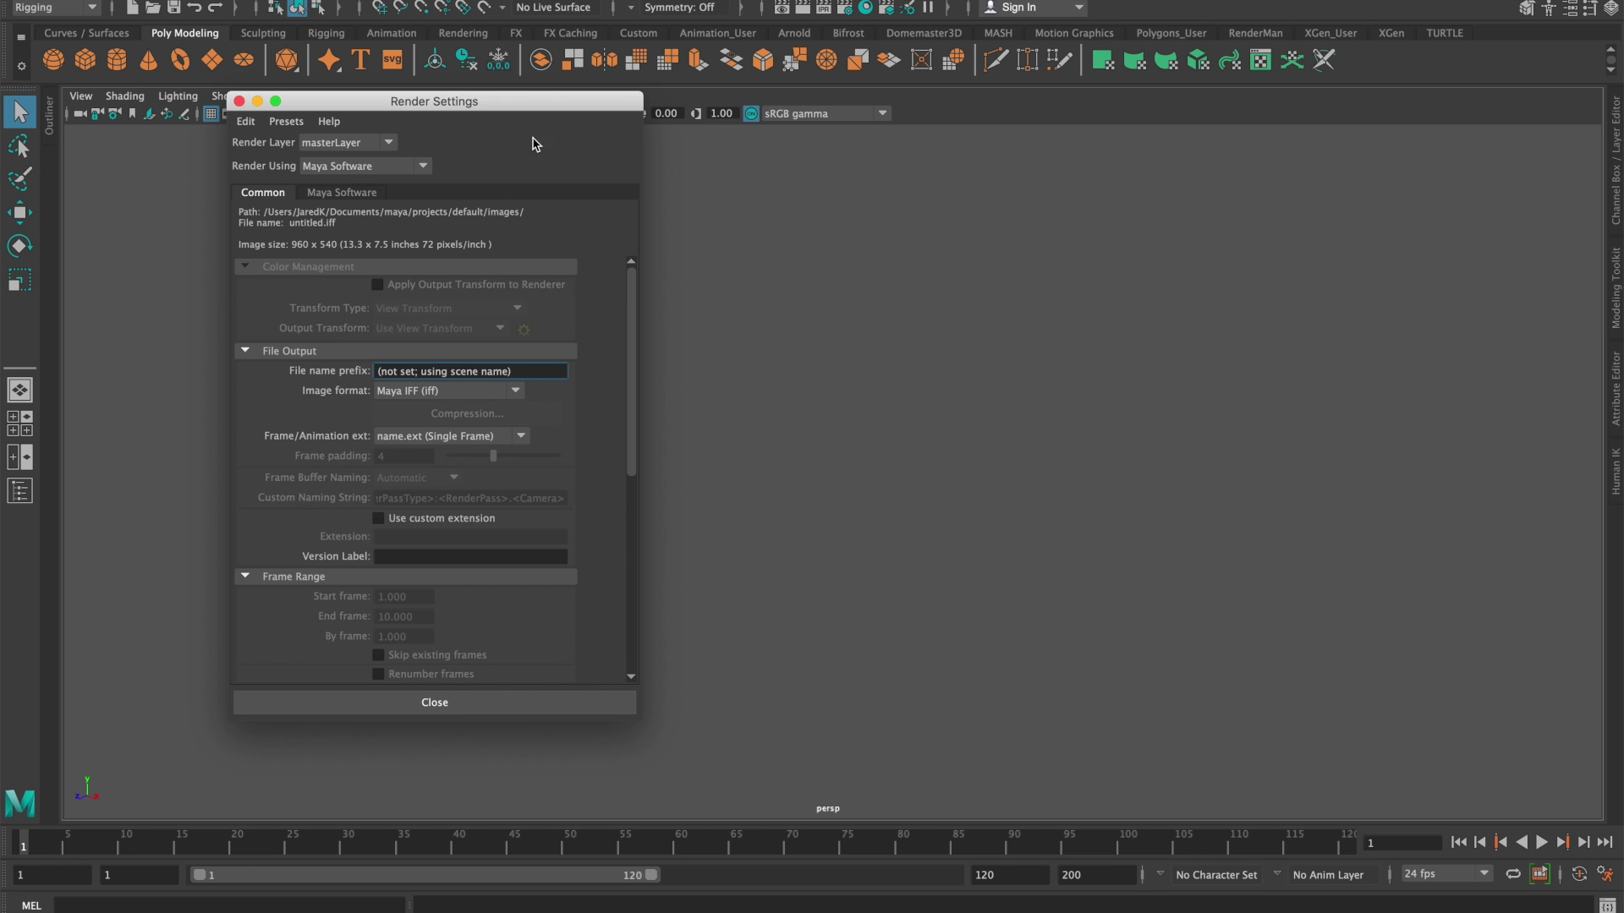
drag(421, 110, 842, 146)
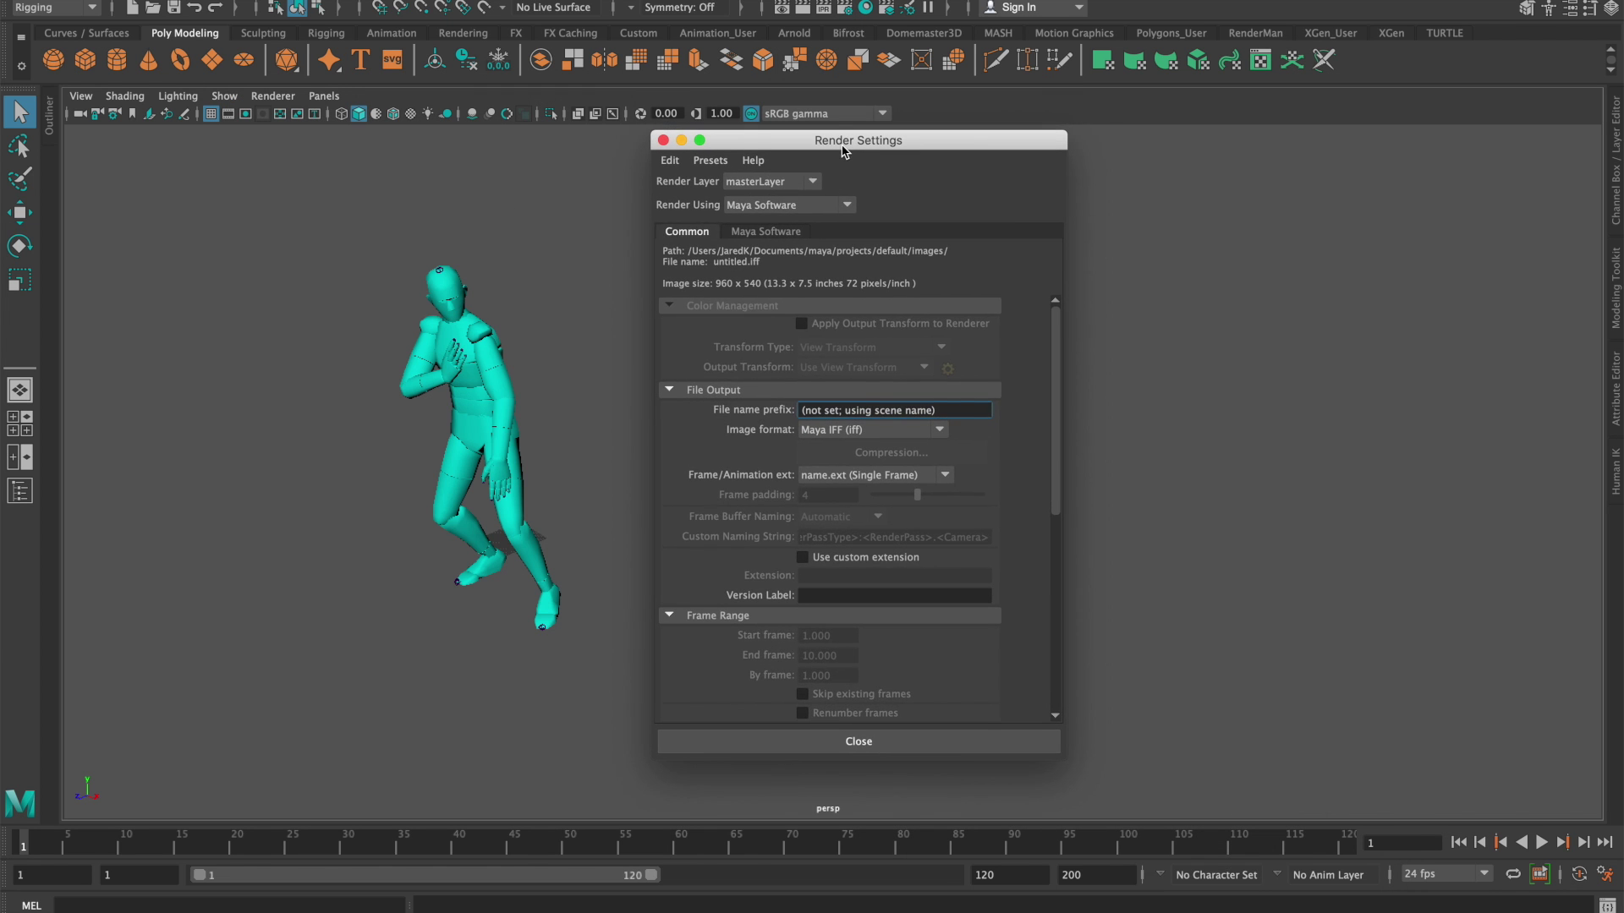
scroll(687, 471, down, 5)
scroll(687, 471, up, 5)
click(736, 206)
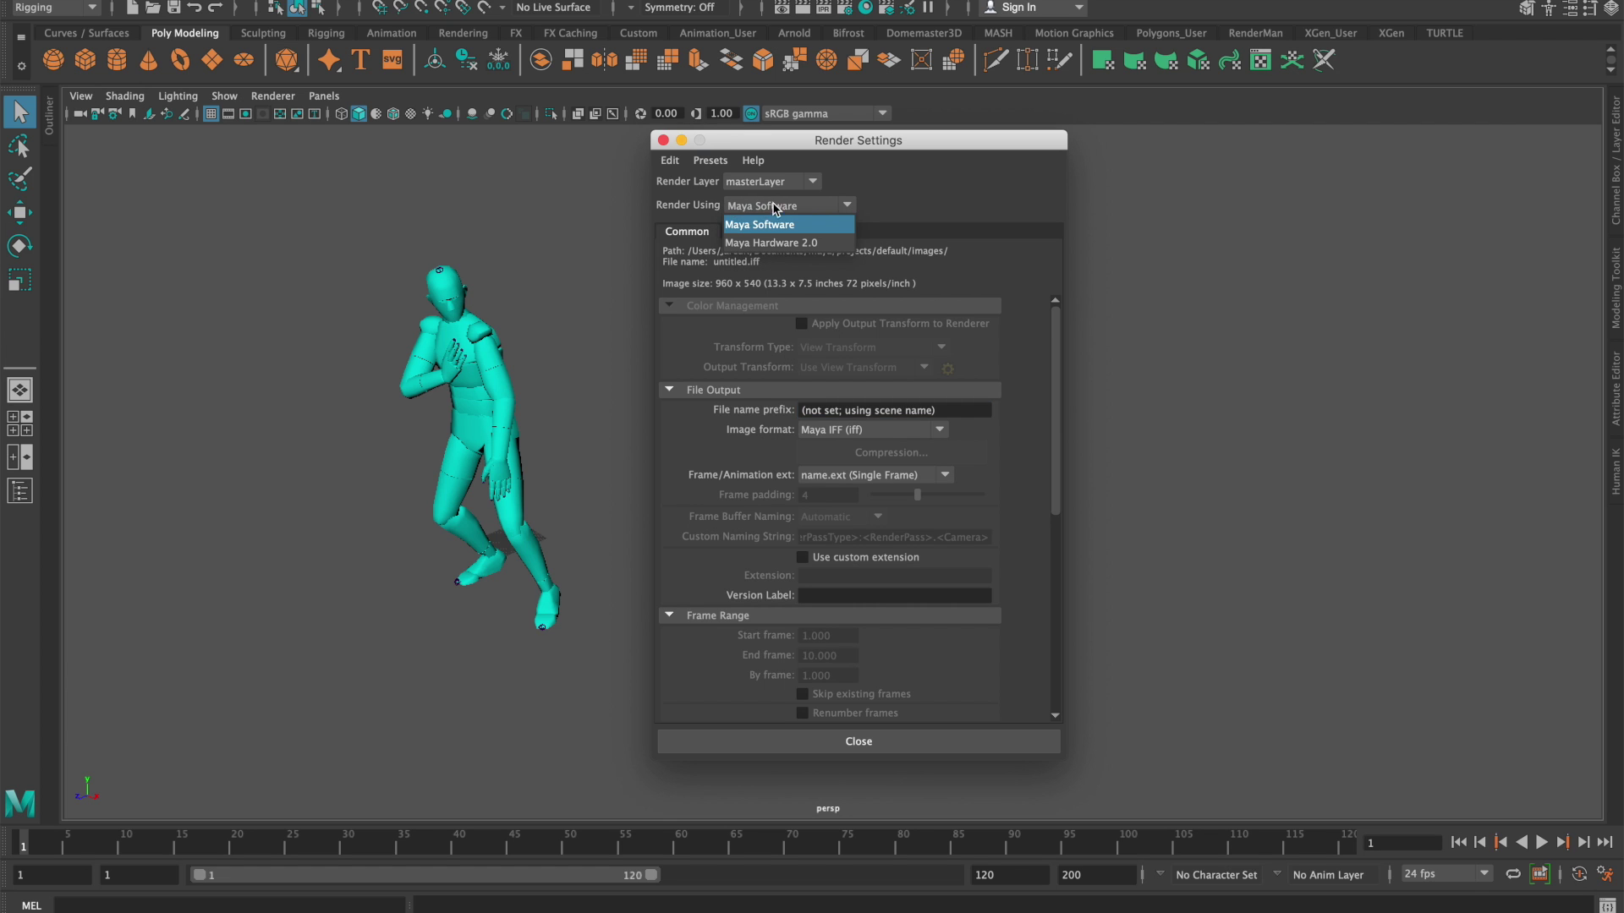
click(745, 205)
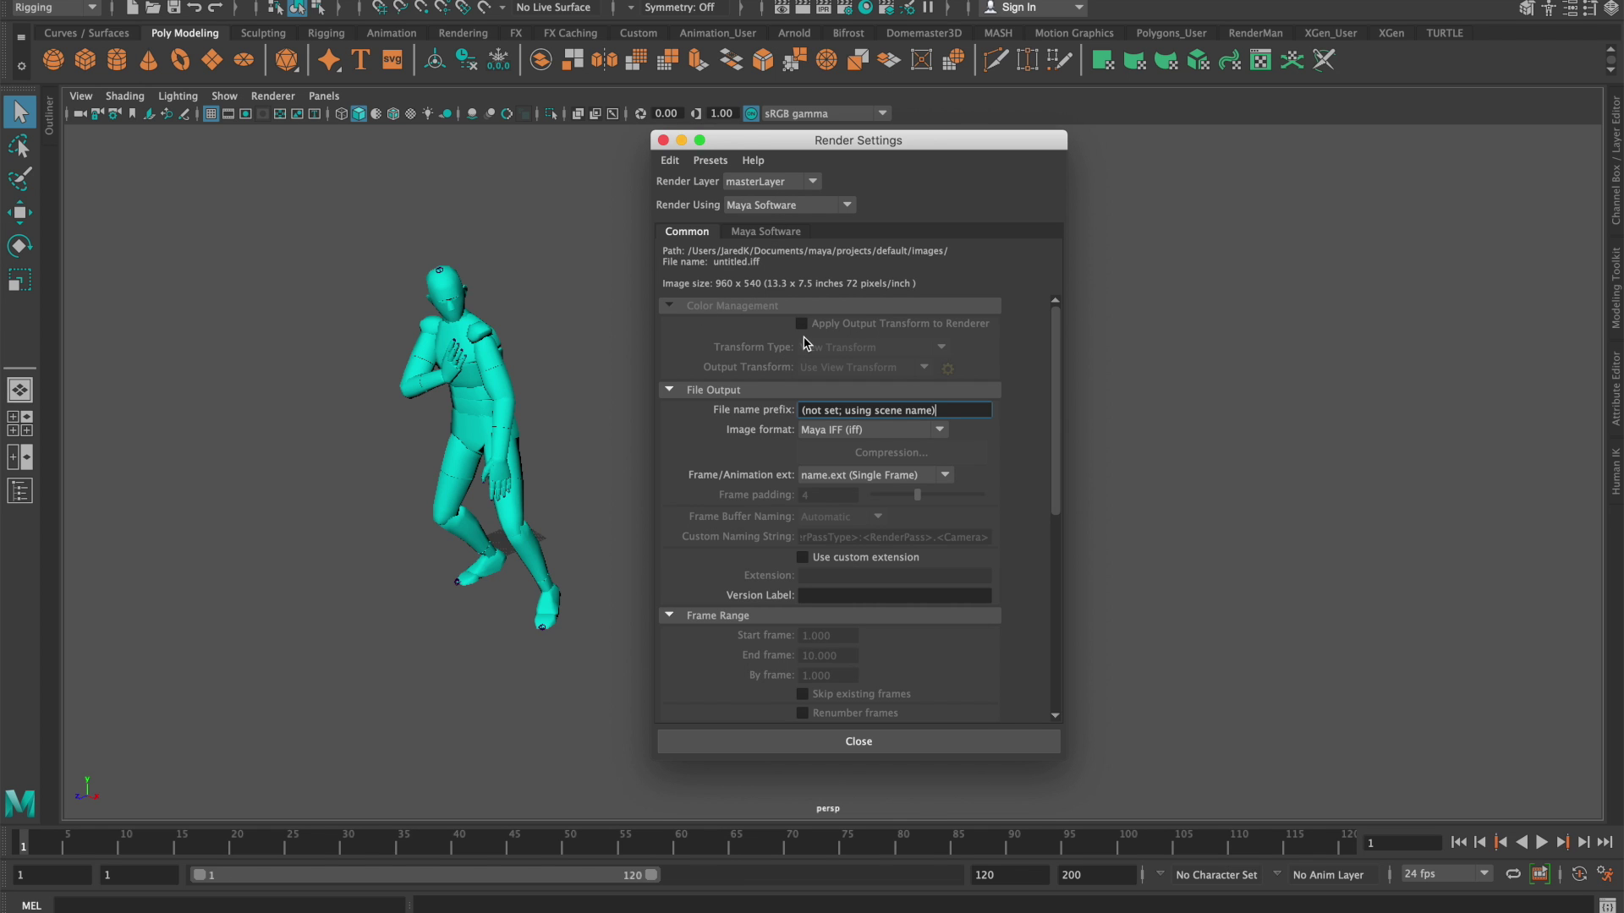
Set the render output's image format to JPEG (jpg)
scroll(805, 343, down, 2)
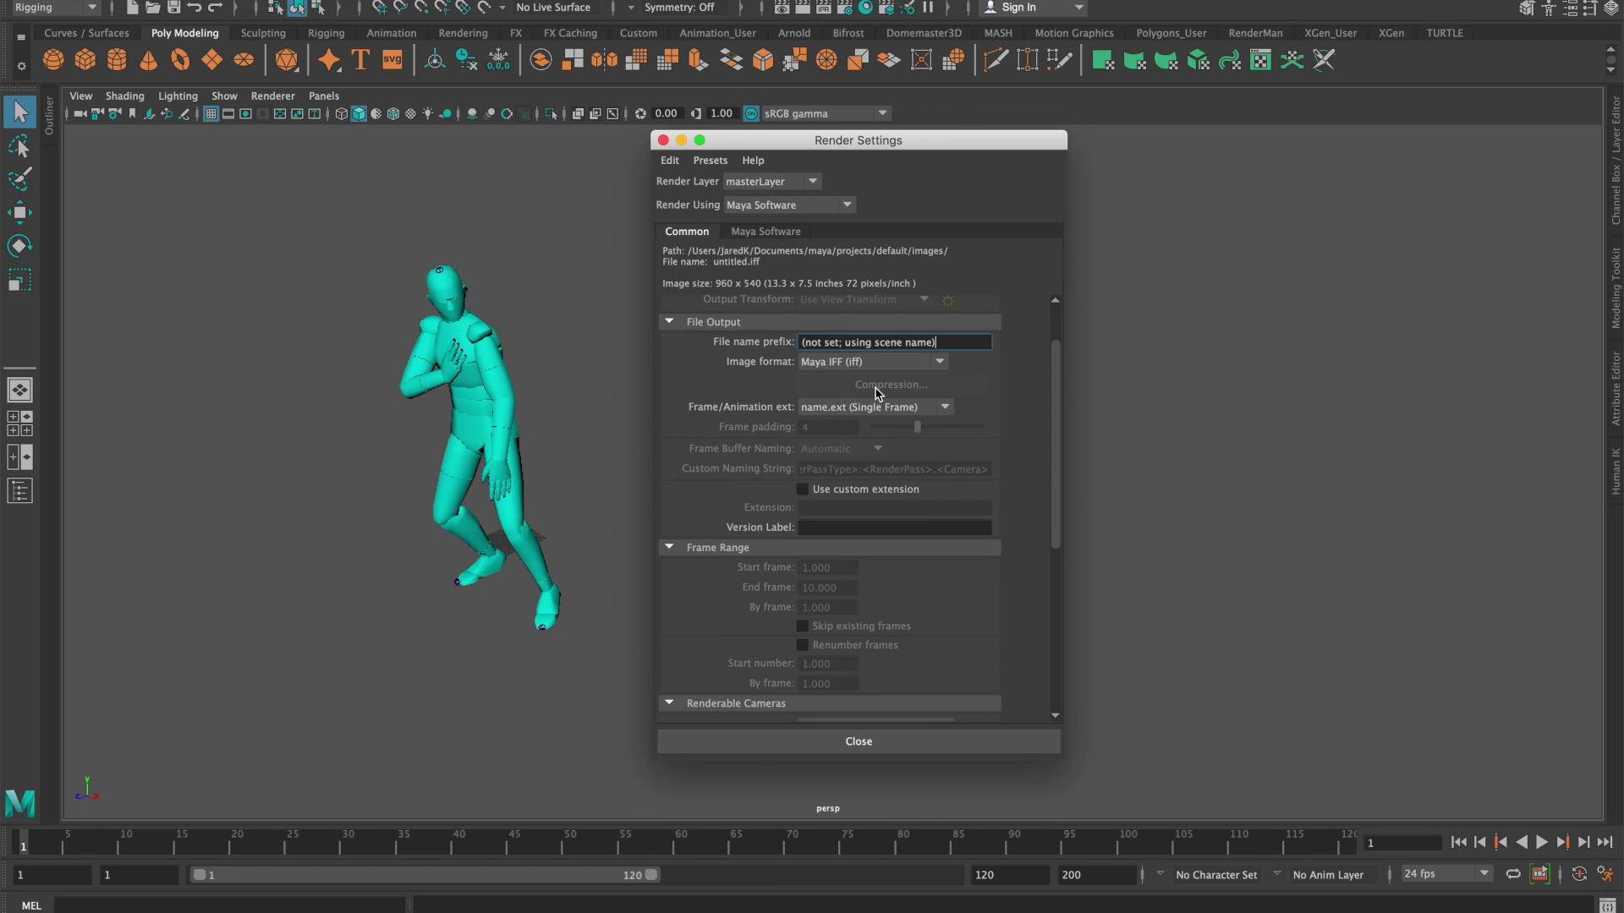
click(829, 363)
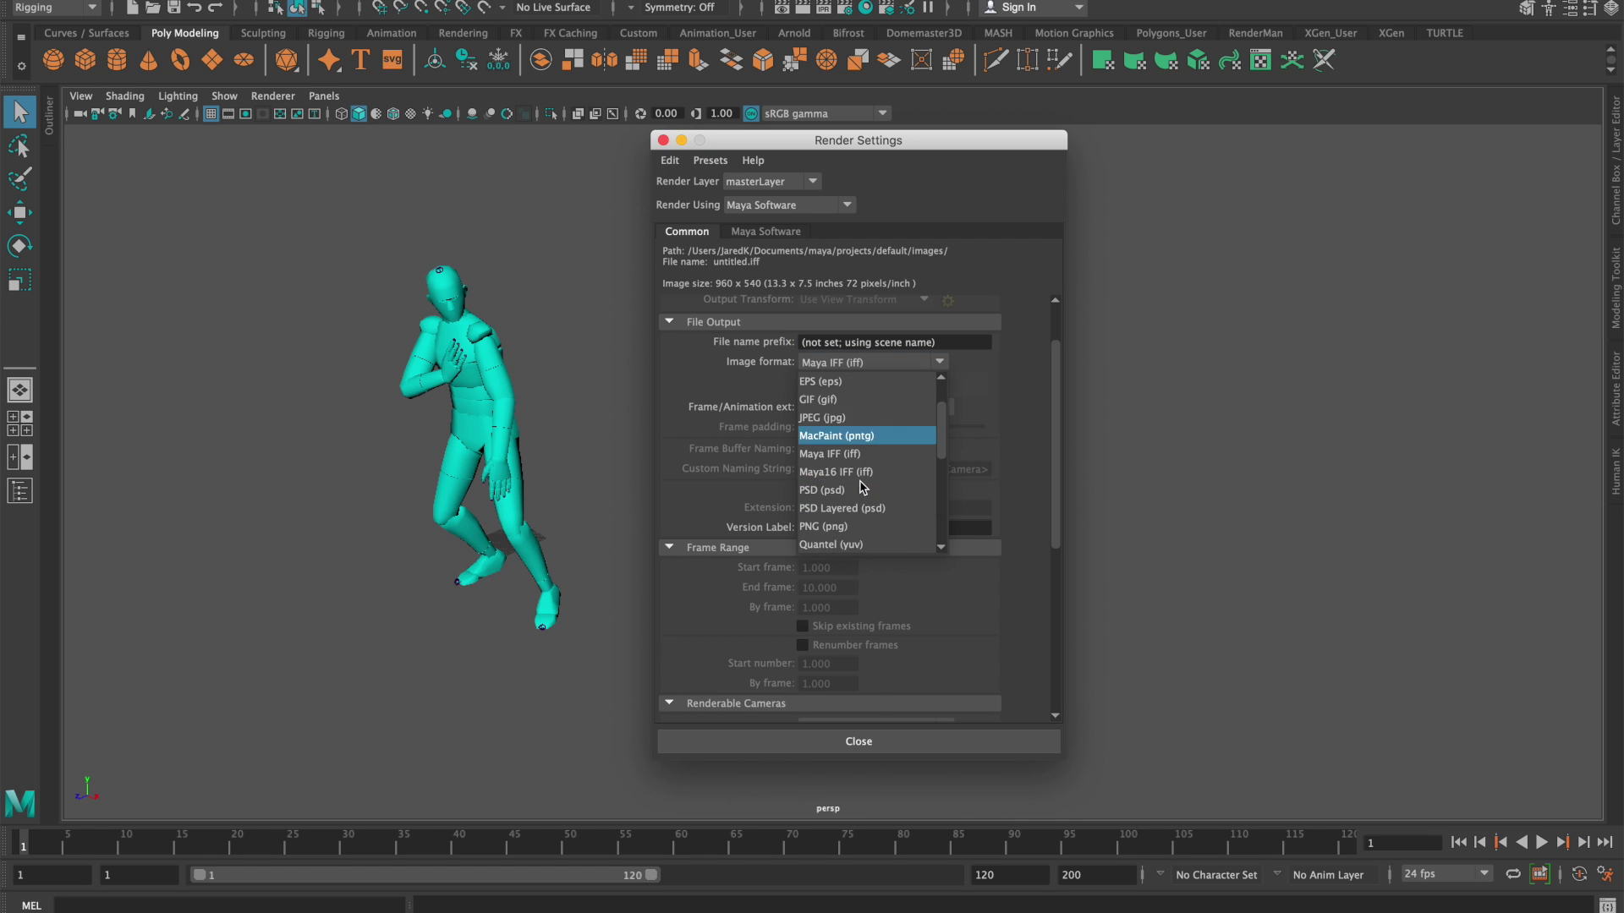
scroll(846, 490, down, 3)
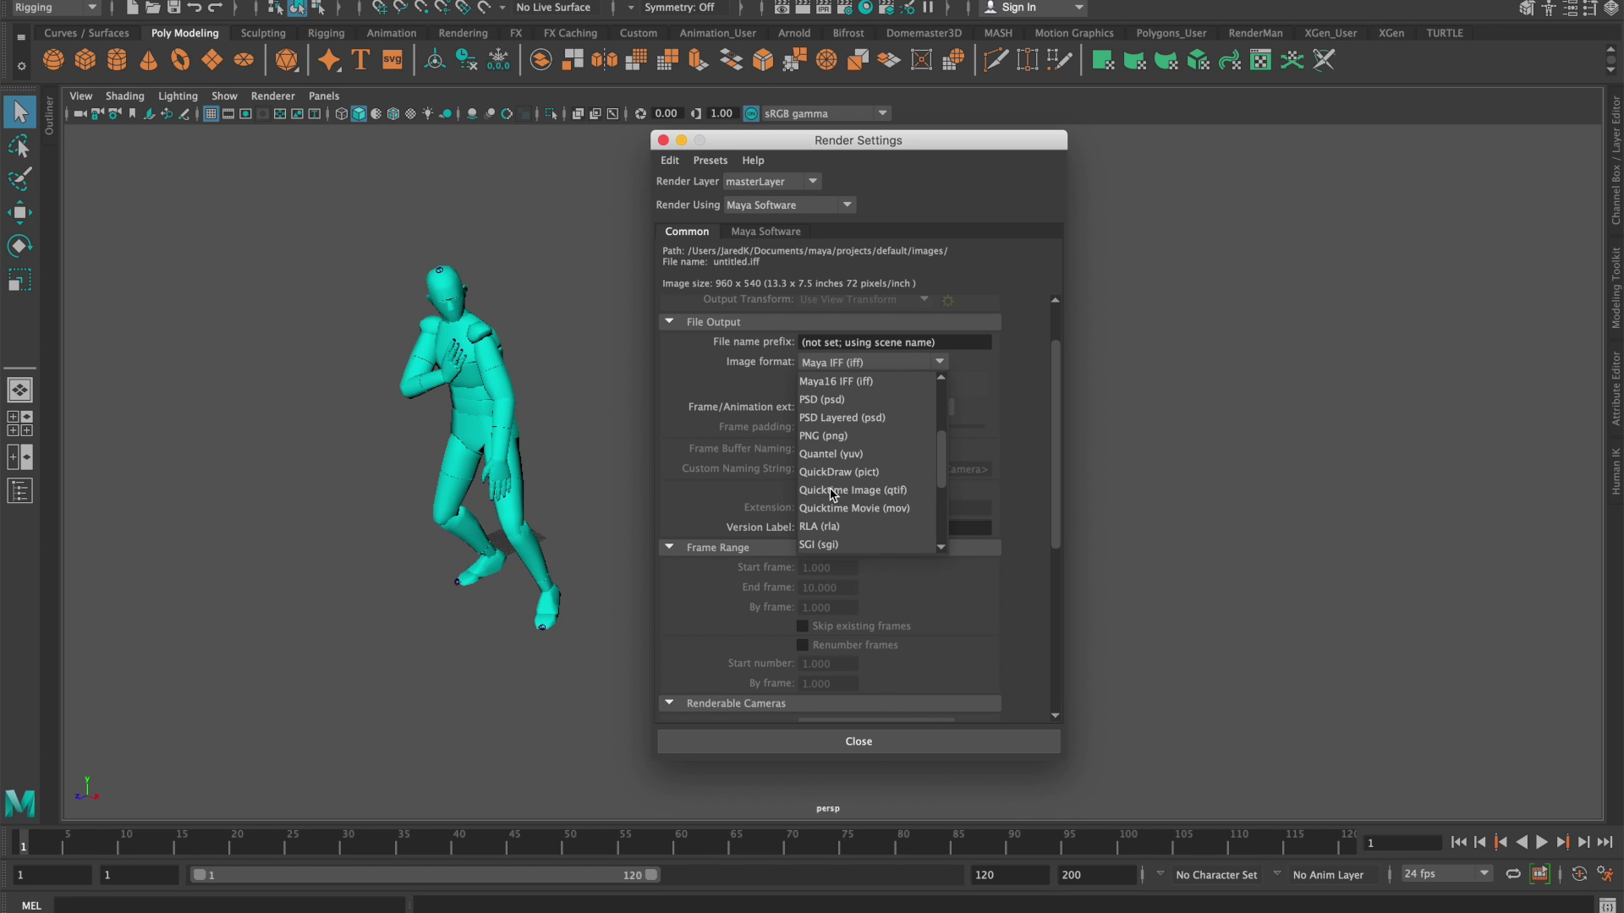
scroll(862, 422, up, 3)
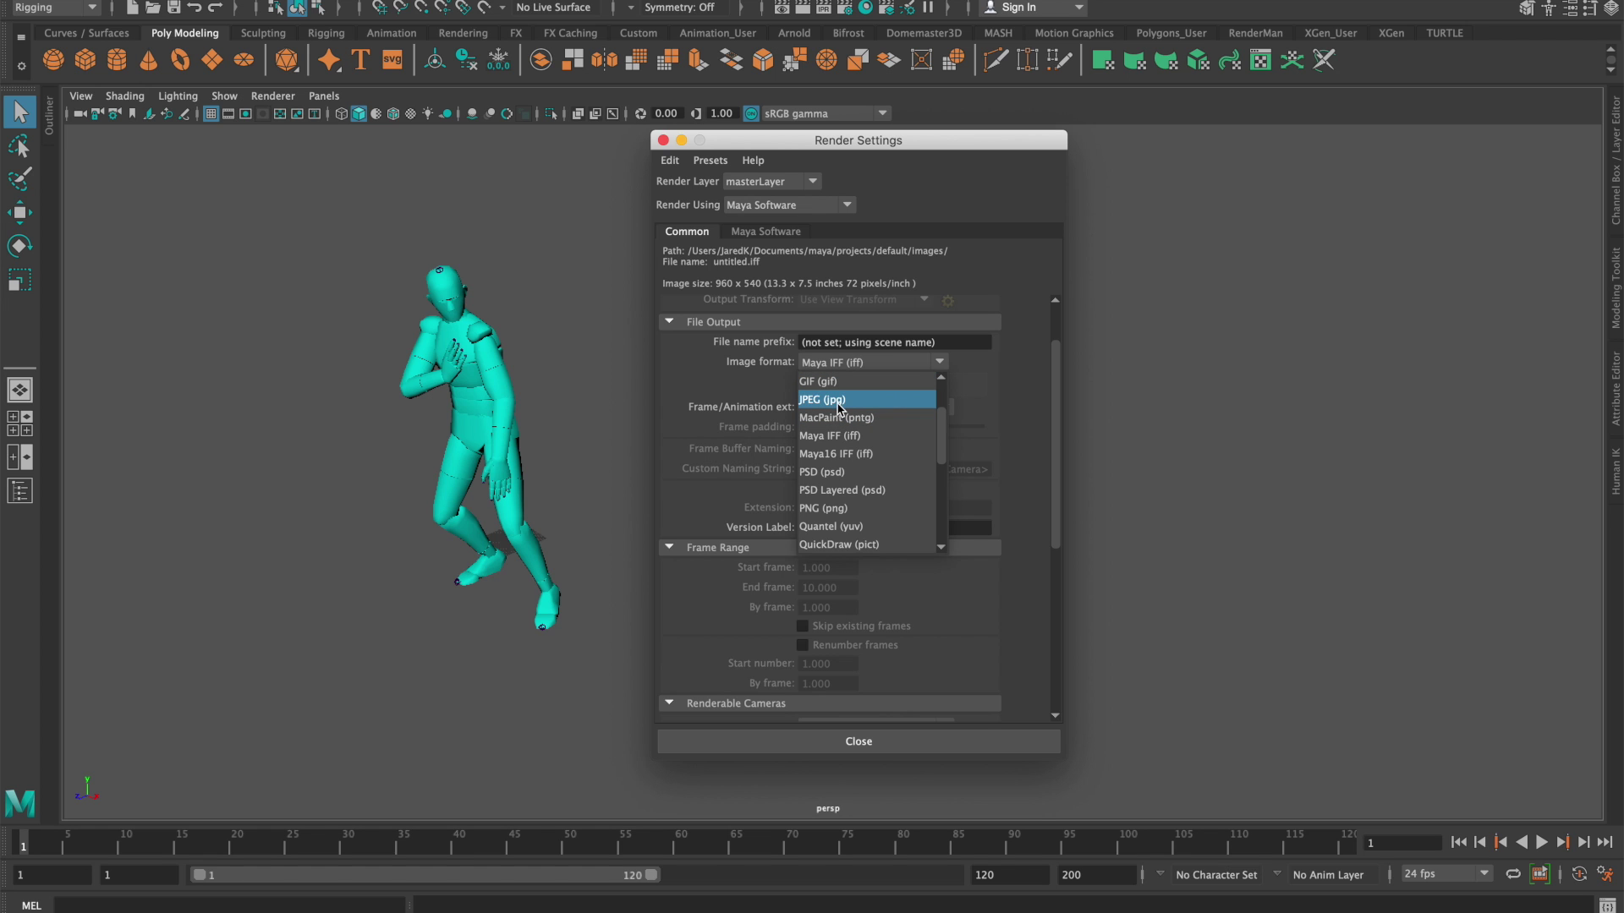
scroll(837, 409, down, 5)
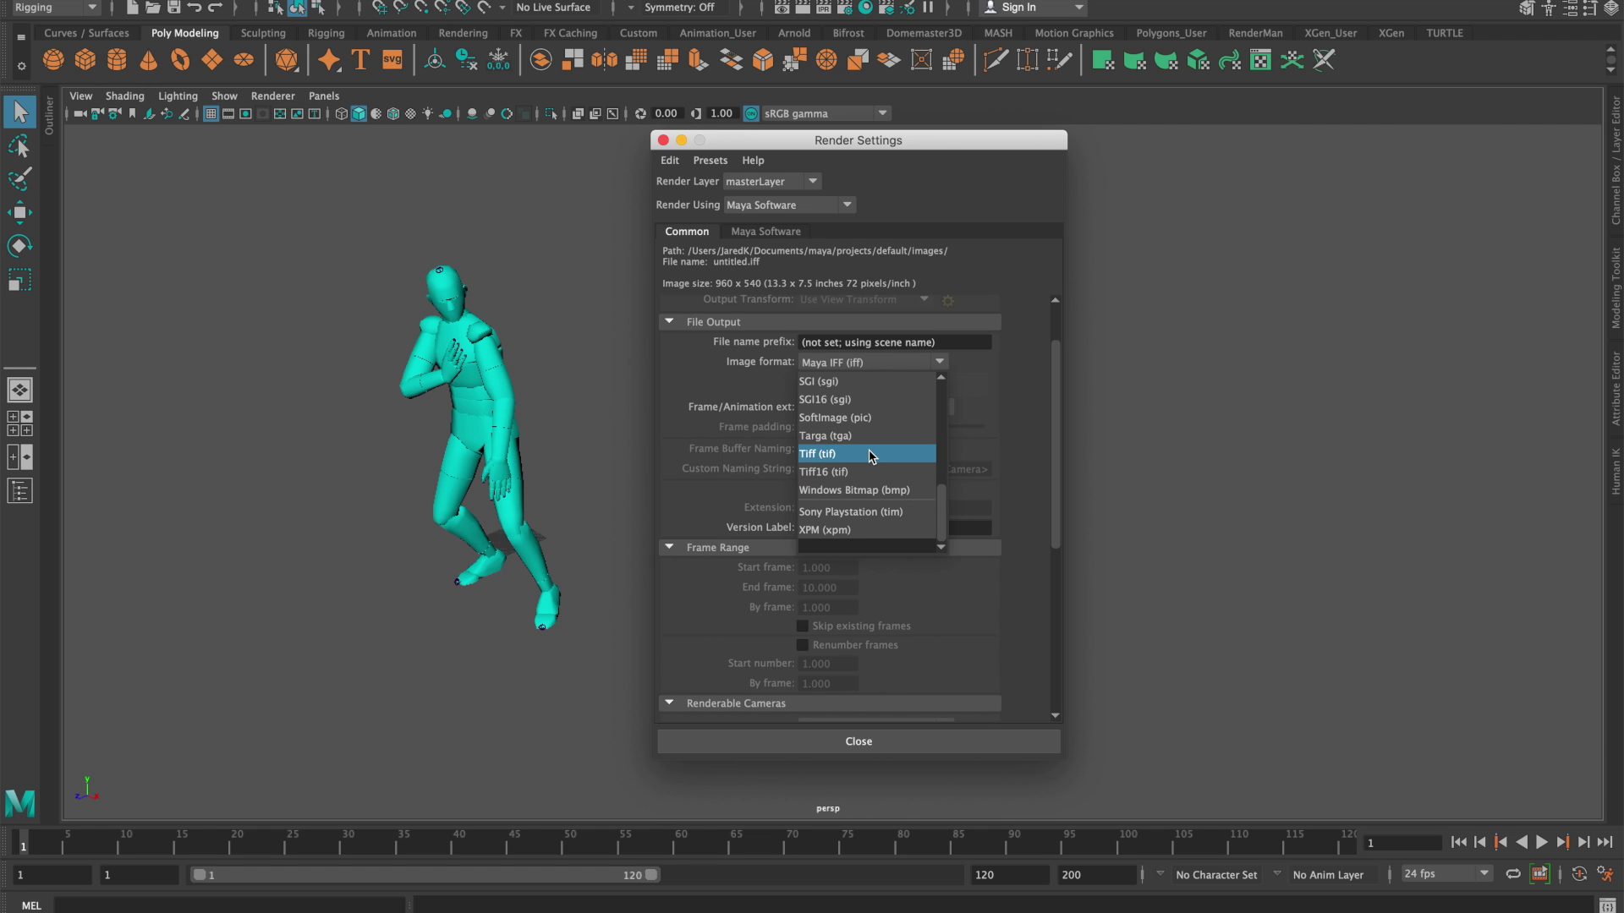
scroll(871, 456, up, 5)
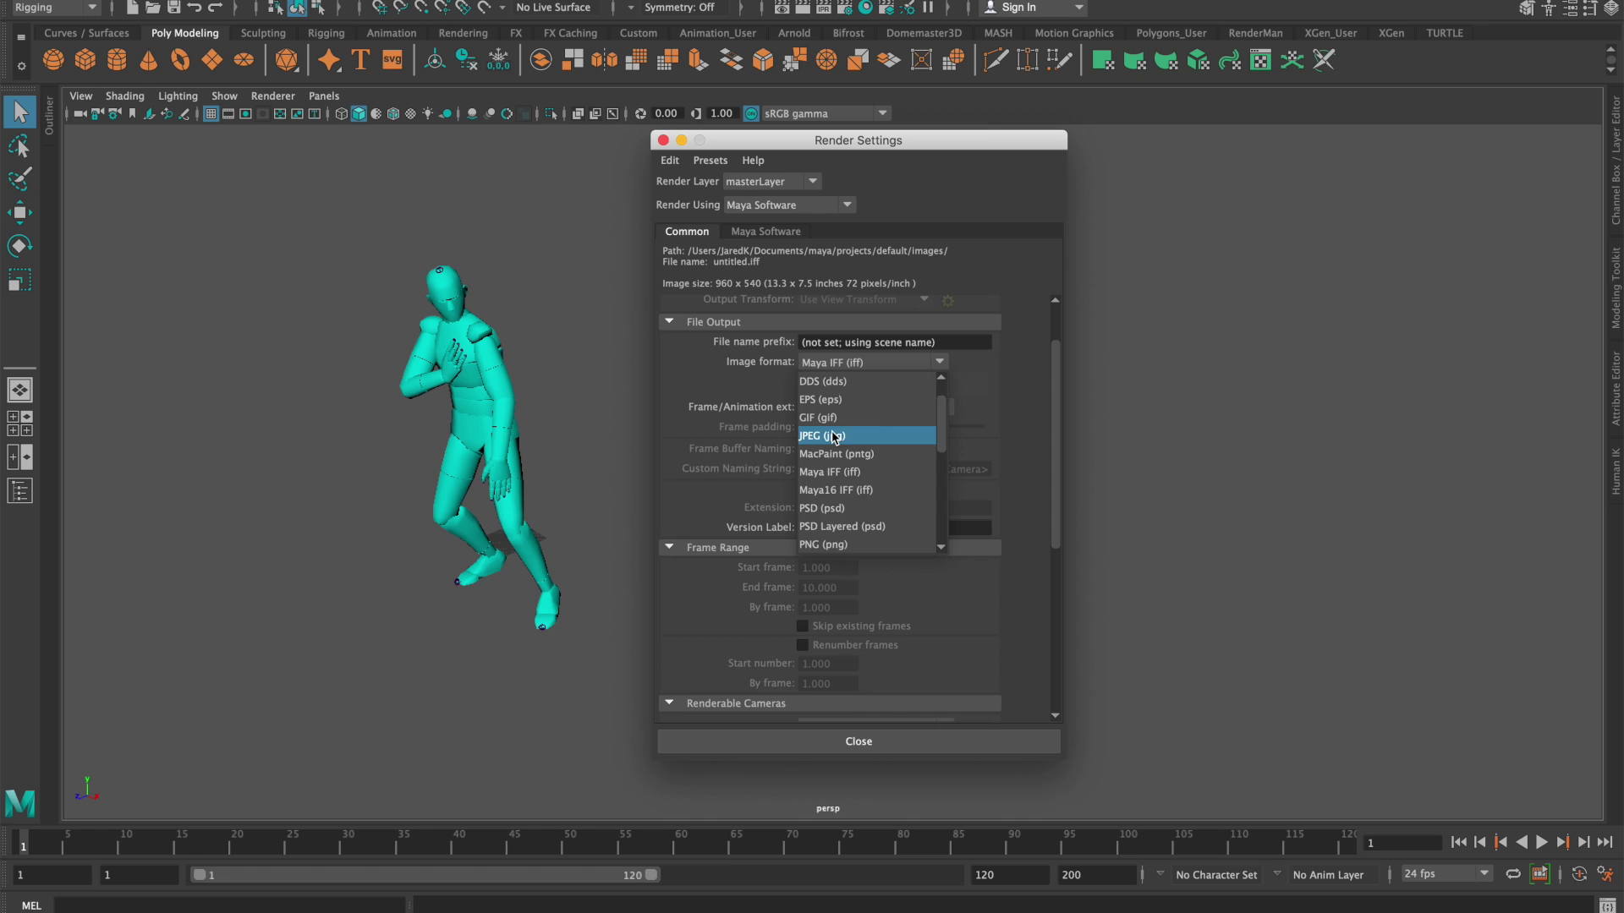
click(834, 437)
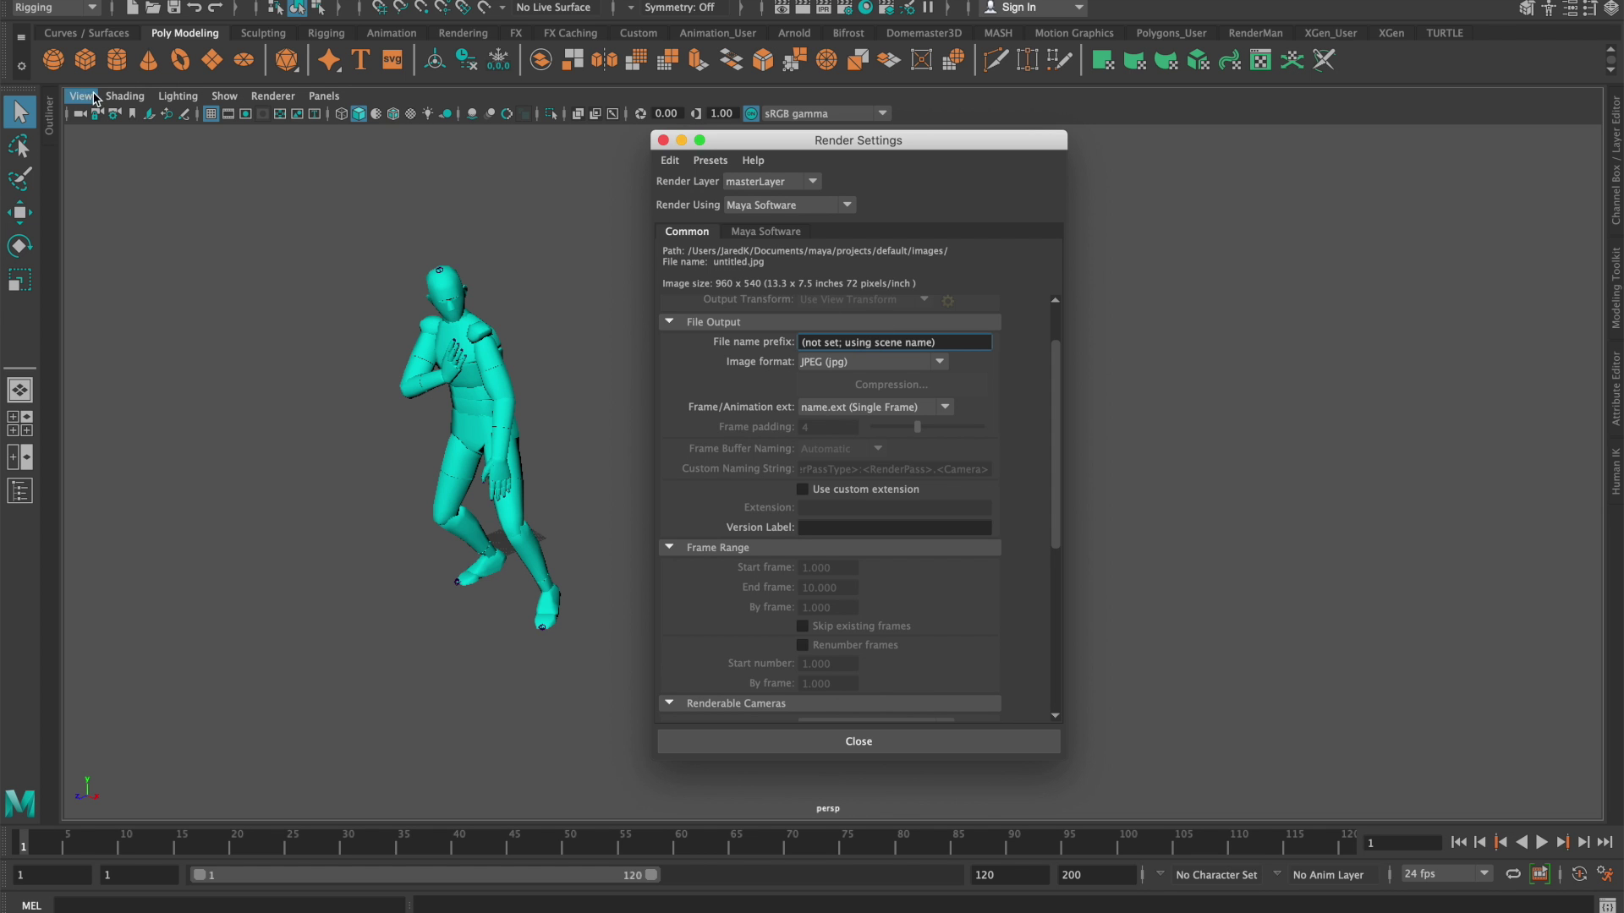
Set the Desktop folder as the current Maya project
click(16, 2)
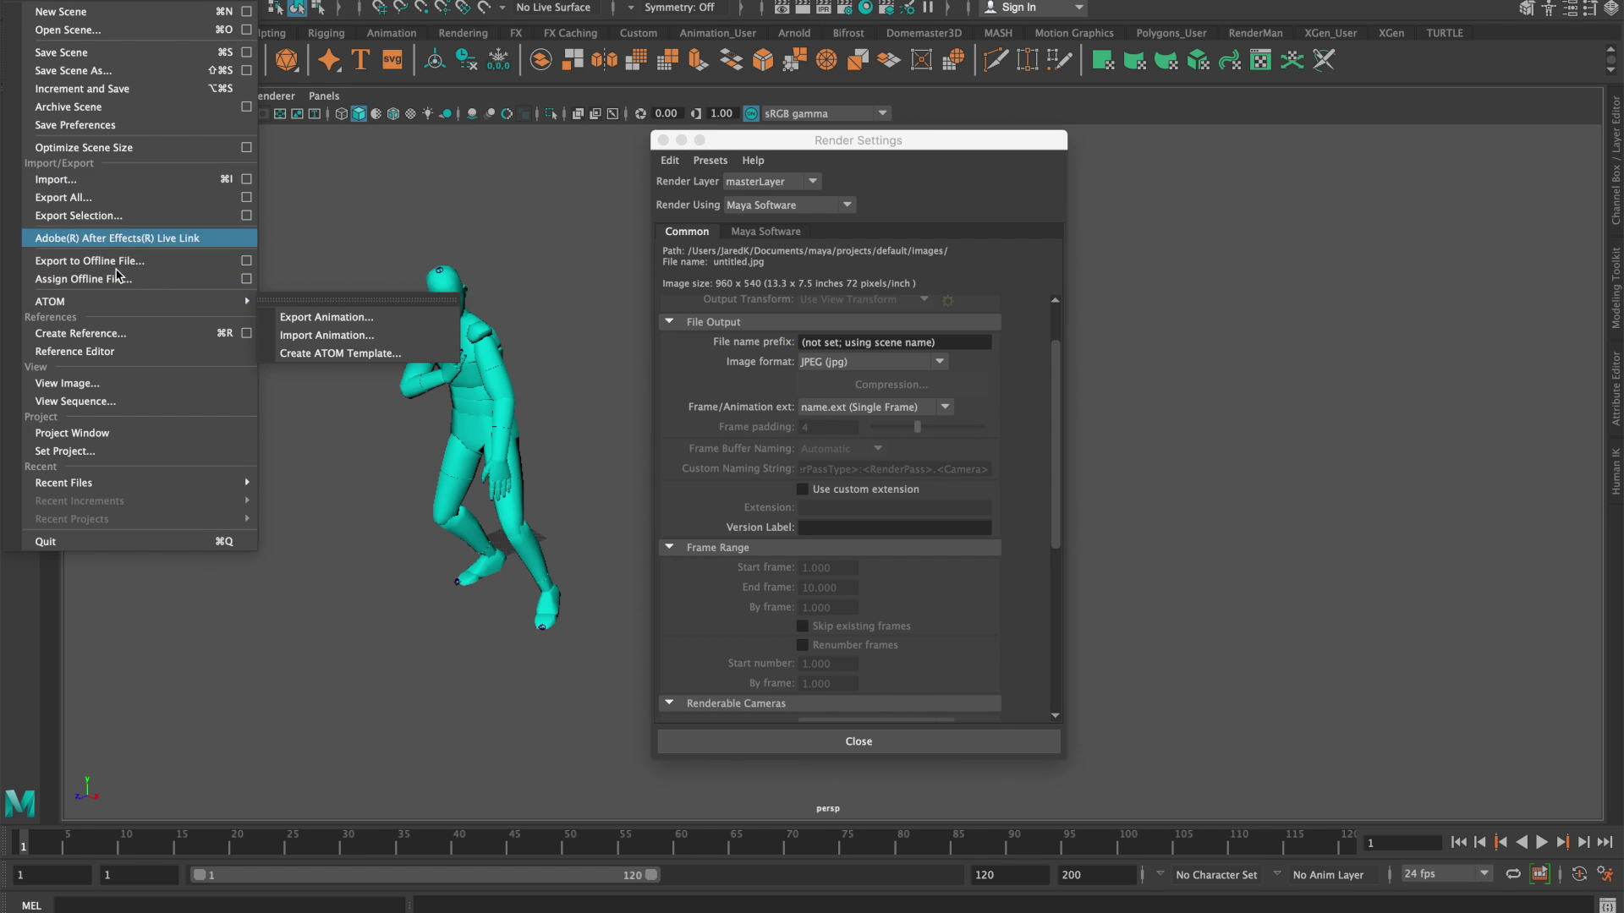
click(127, 452)
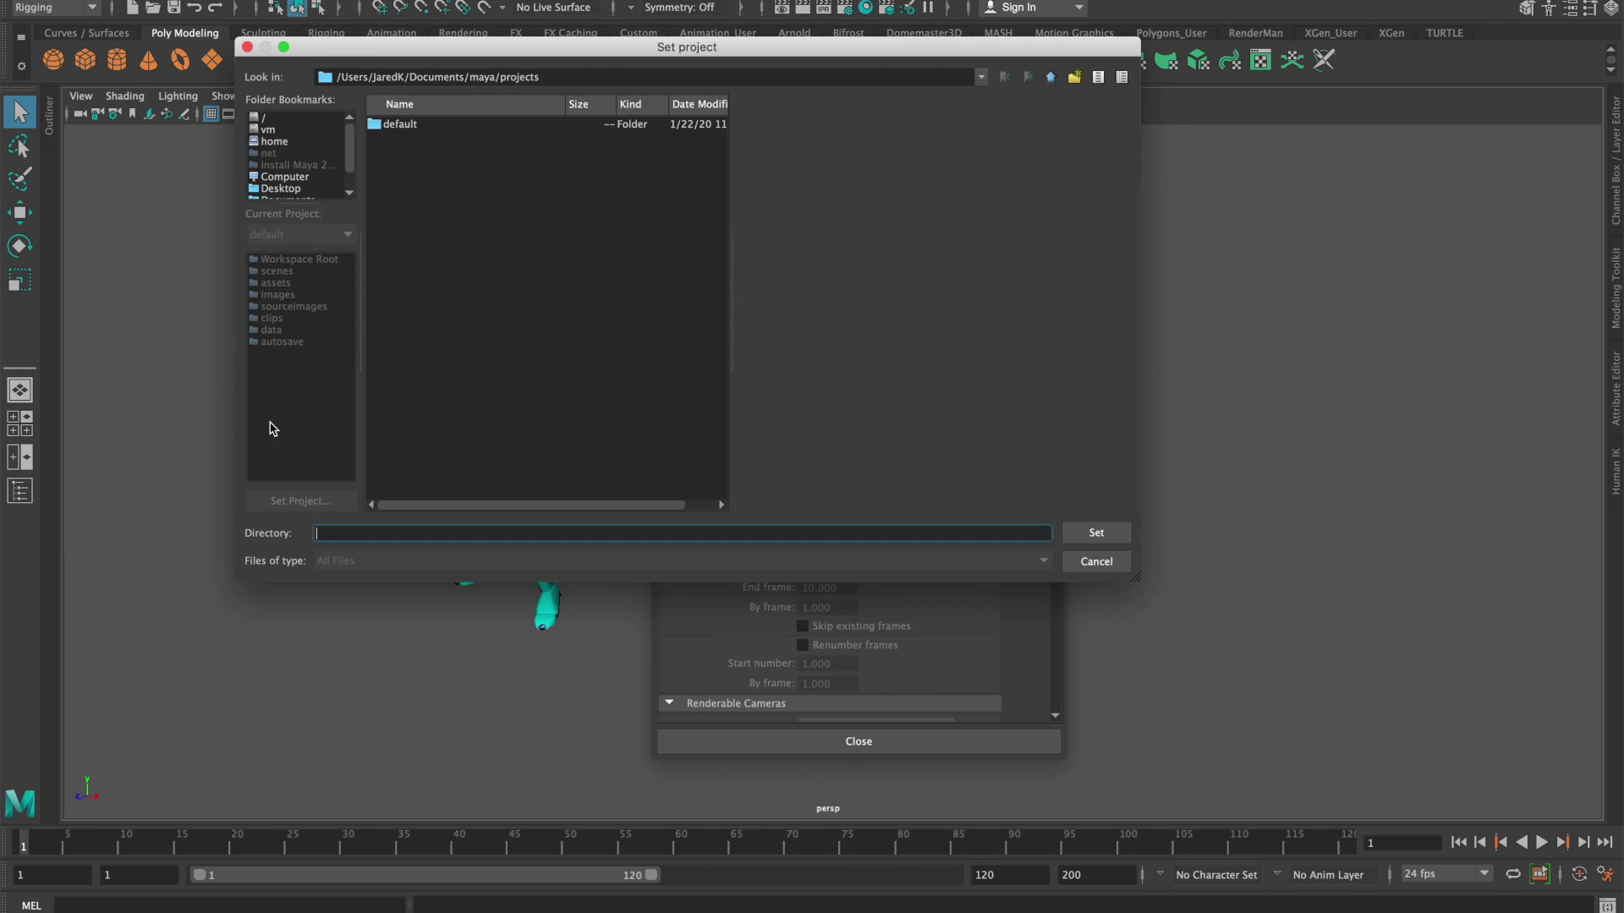
click(296, 189)
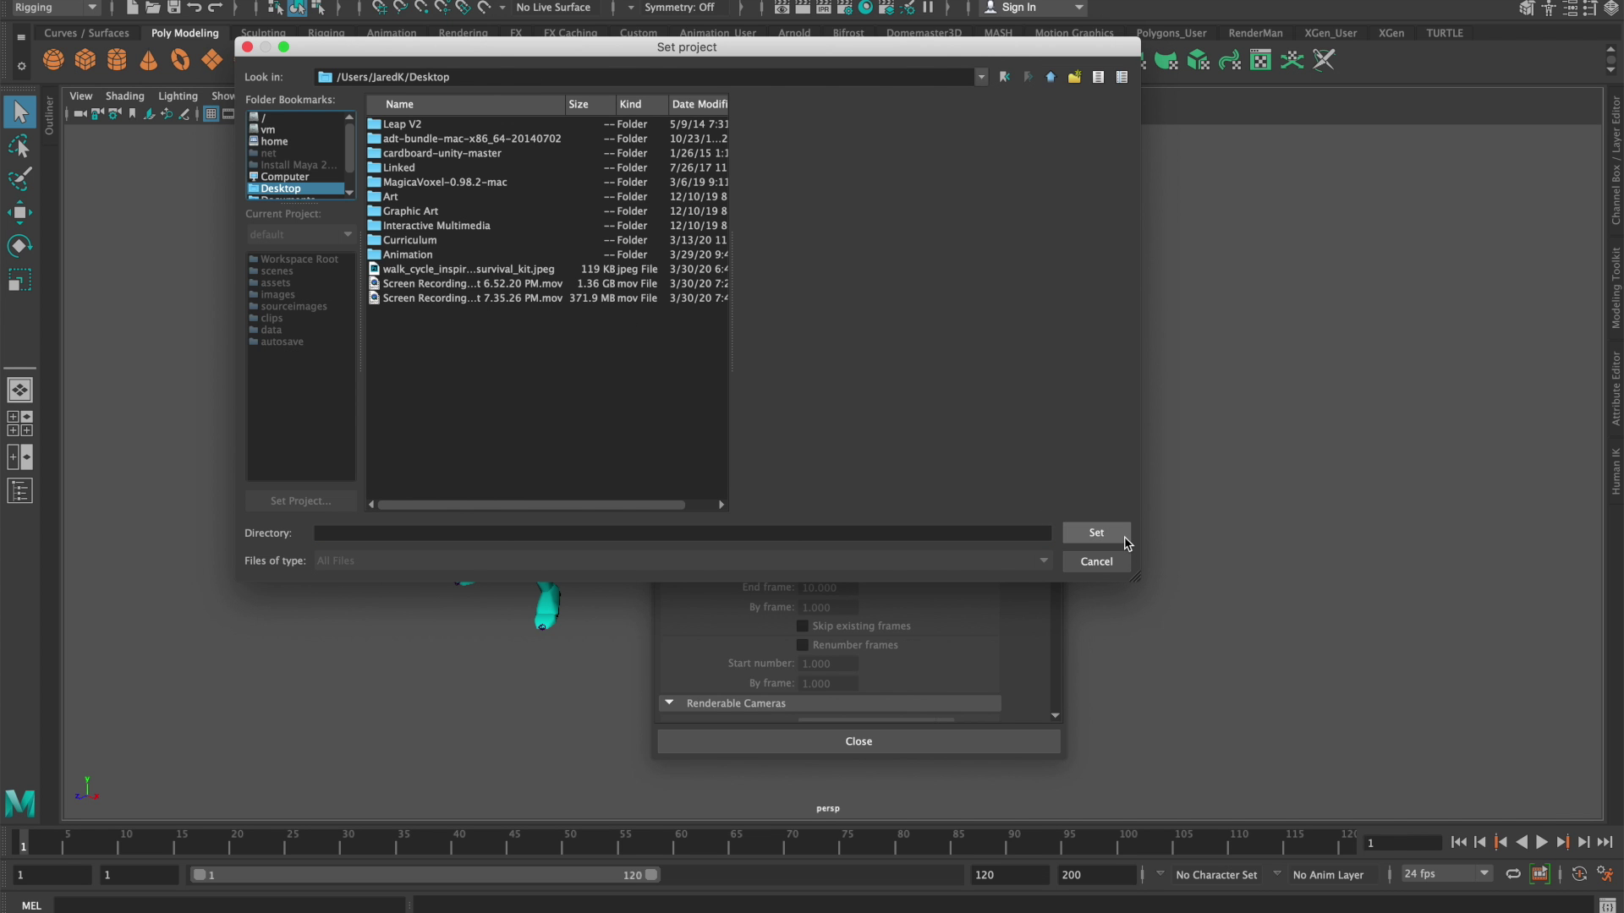
click(1096, 533)
click(795, 465)
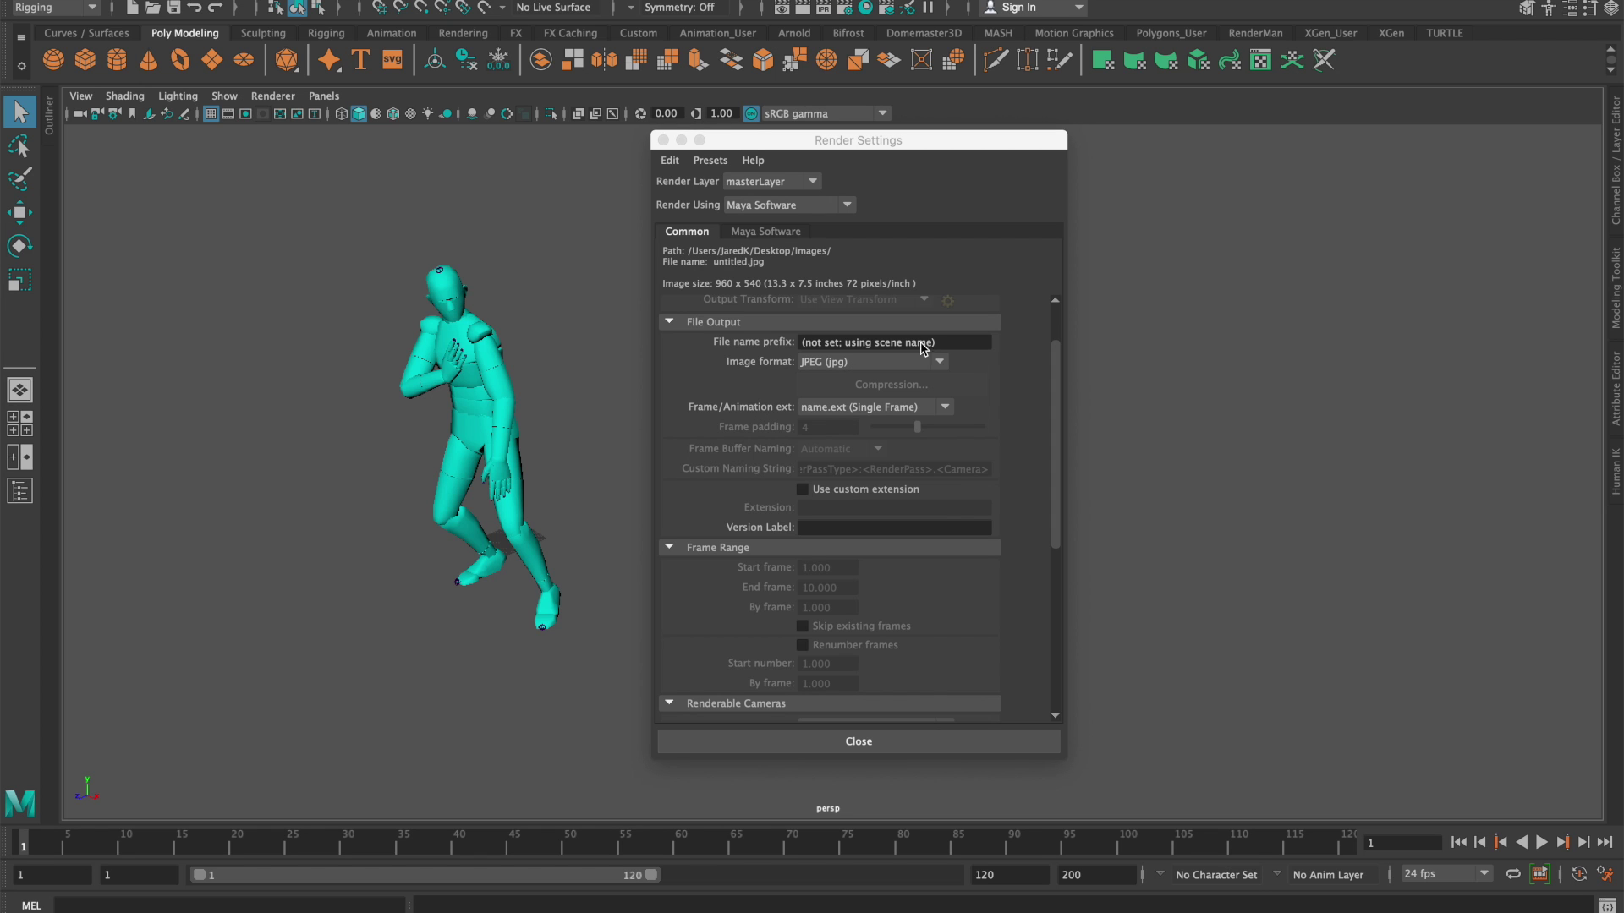
Set the frame/animation extension to name.#.ext for numbered frame output
click(819, 413)
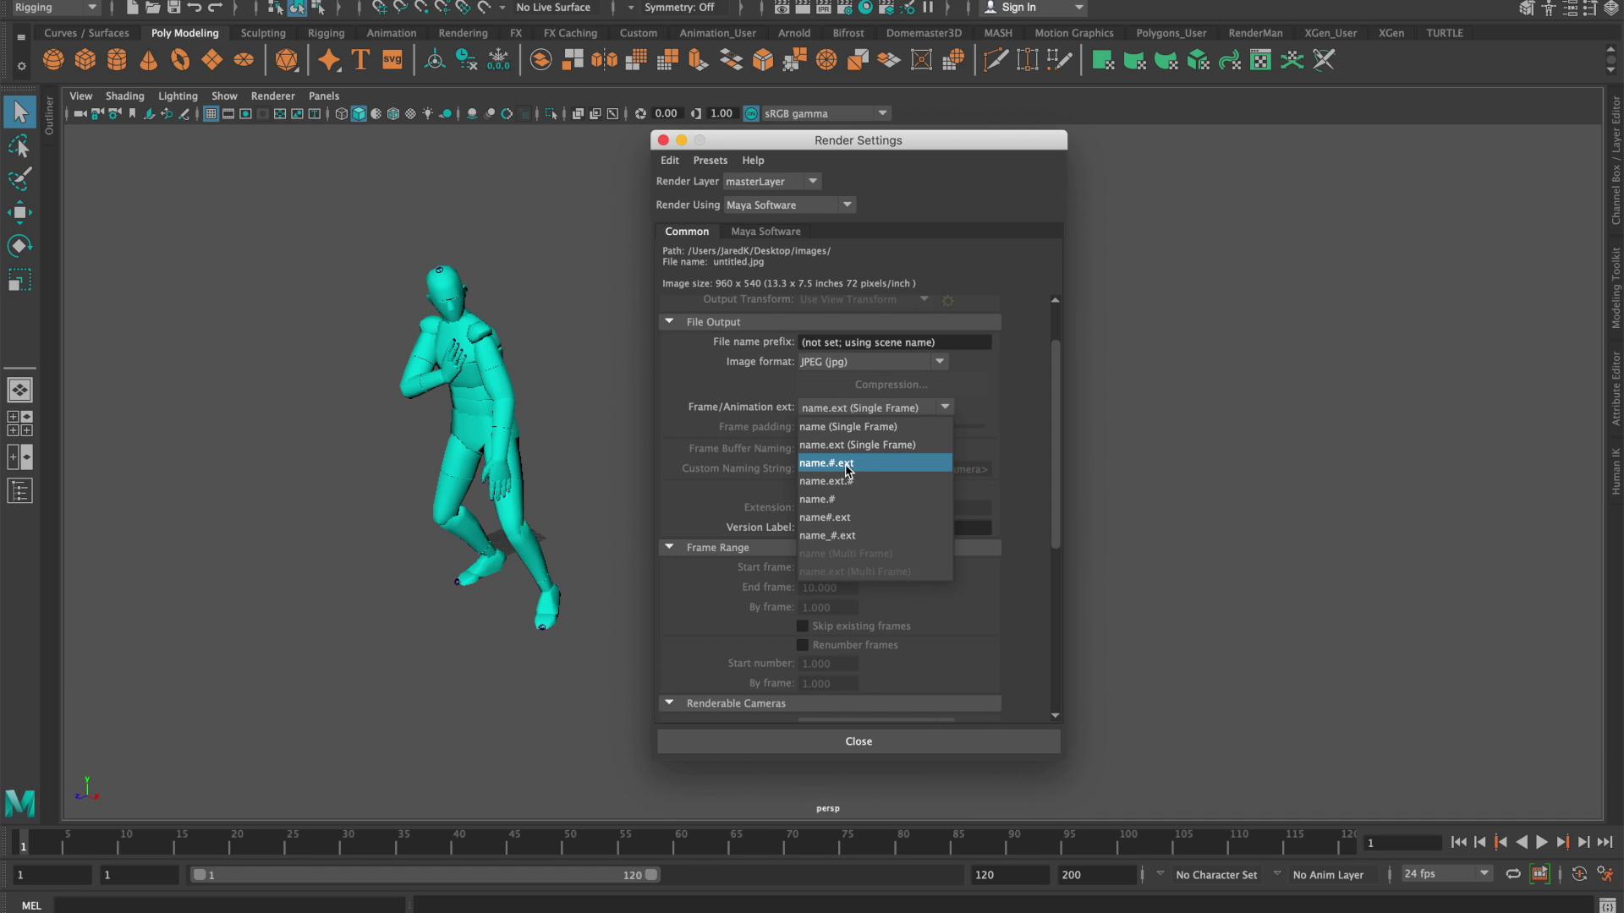
click(848, 464)
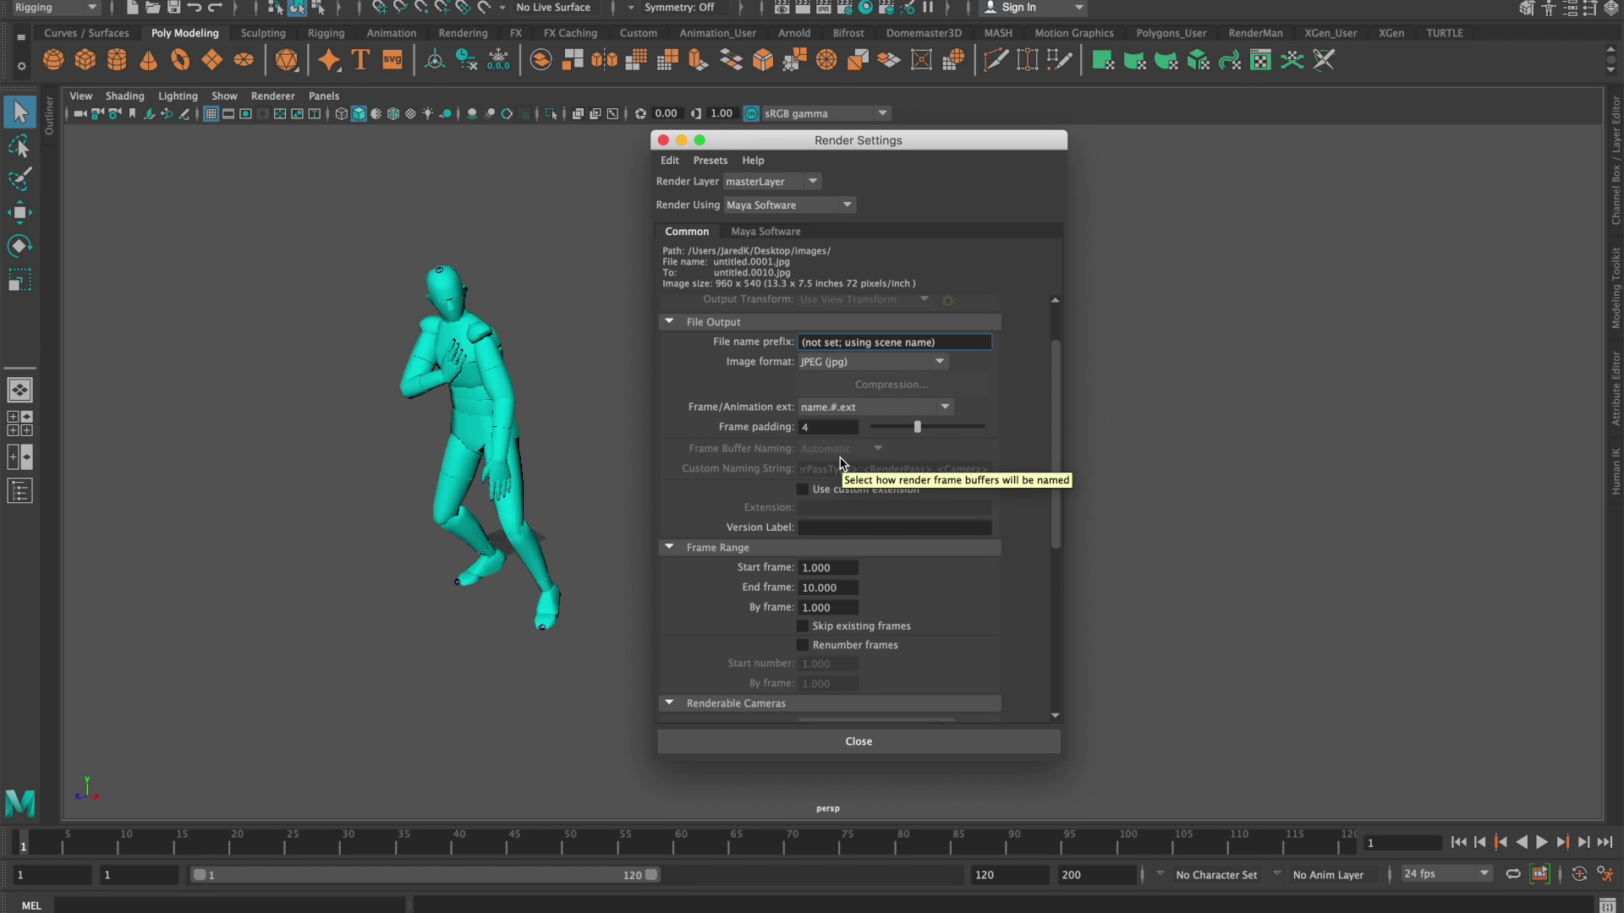
Switch to Photoshop and handwrite "untitled." with the brush near the canvas's upper edge
mouse_move(798, 911)
click(910, 900)
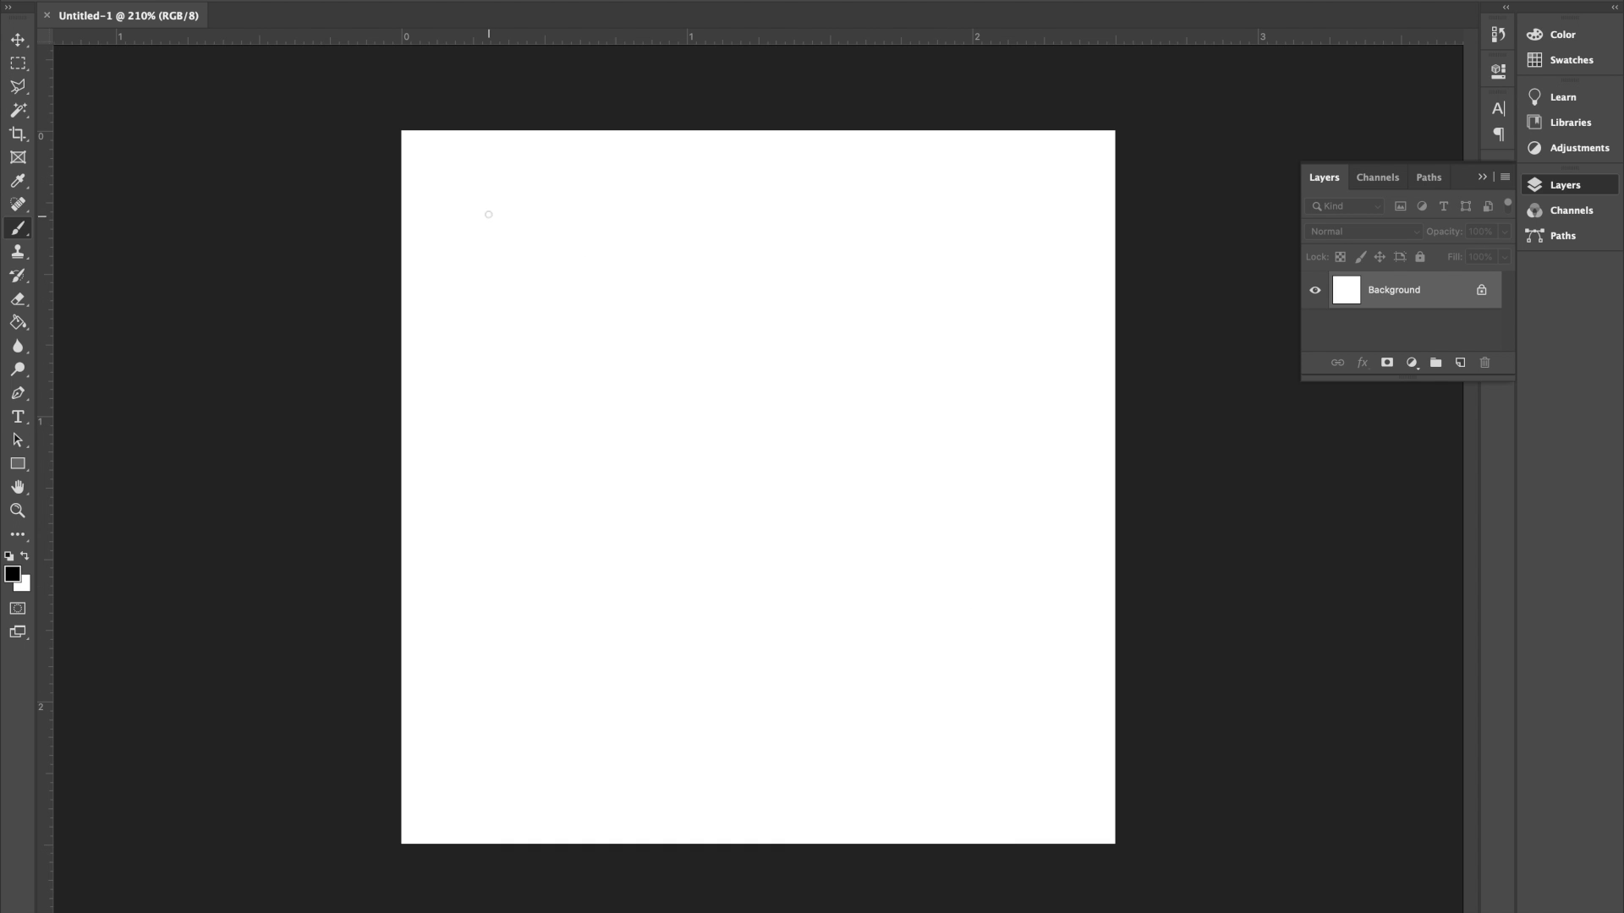
mouse_move(480, 189)
mouse_down()
mouse_move(490, 230)
mouse_move(557, 229)
mouse_up()
click(545, 210)
mouse_move(610, 182)
mouse_down()
mouse_move(597, 229)
mouse_move(628, 229)
mouse_up()
drag(644, 229, 696, 243)
drag(716, 188, 705, 242)
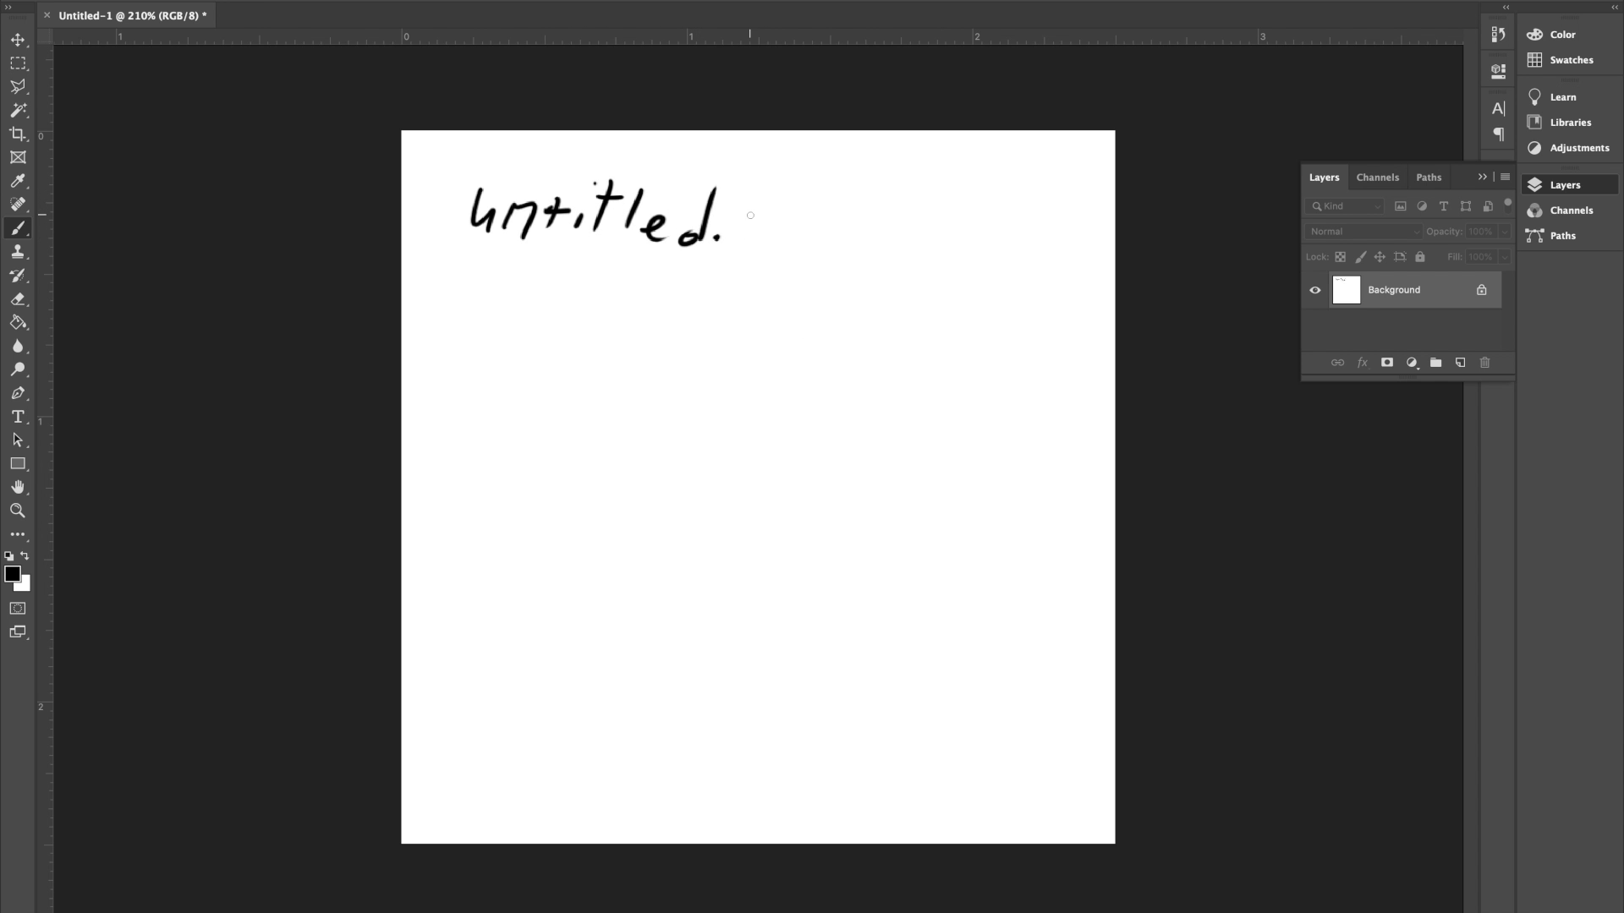
Complete the handwritten file name as an underlined "untitled.jpeg" and return to Maya's render settings
mouse_move(751, 218)
mouse_down()
mouse_move(729, 247)
mouse_move(846, 245)
mouse_move(805, 283)
mouse_up()
key(super+z)
key(super+z)
drag(837, 252, 810, 282)
drag(803, 256, 819, 256)
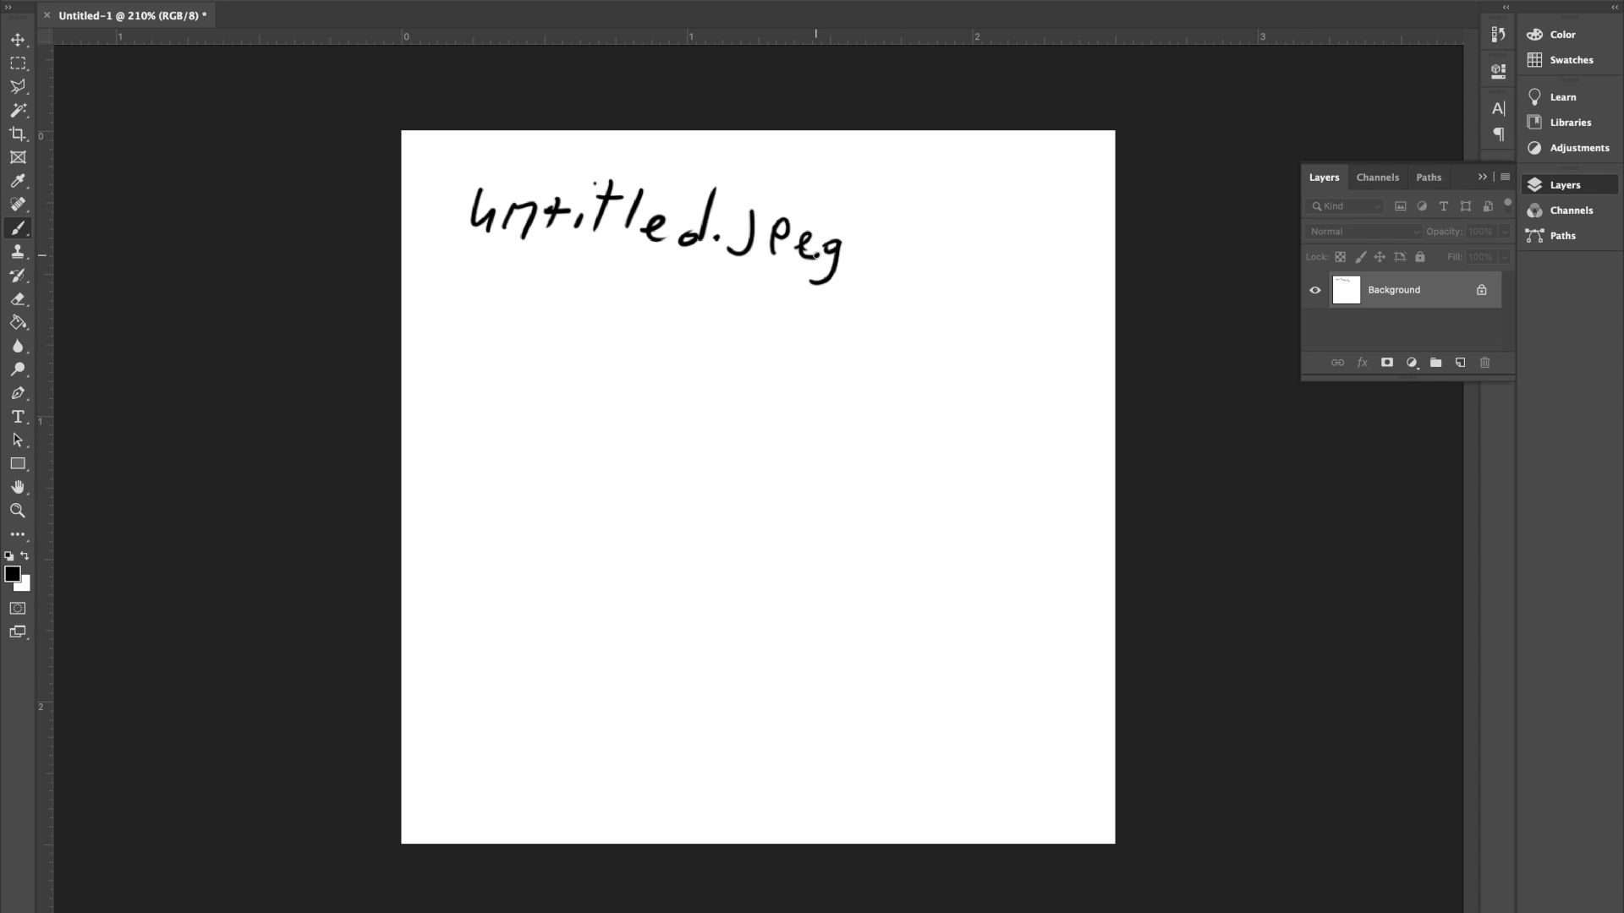
mouse_move(457, 272)
mouse_down()
mouse_move(537, 292)
mouse_move(850, 294)
mouse_up()
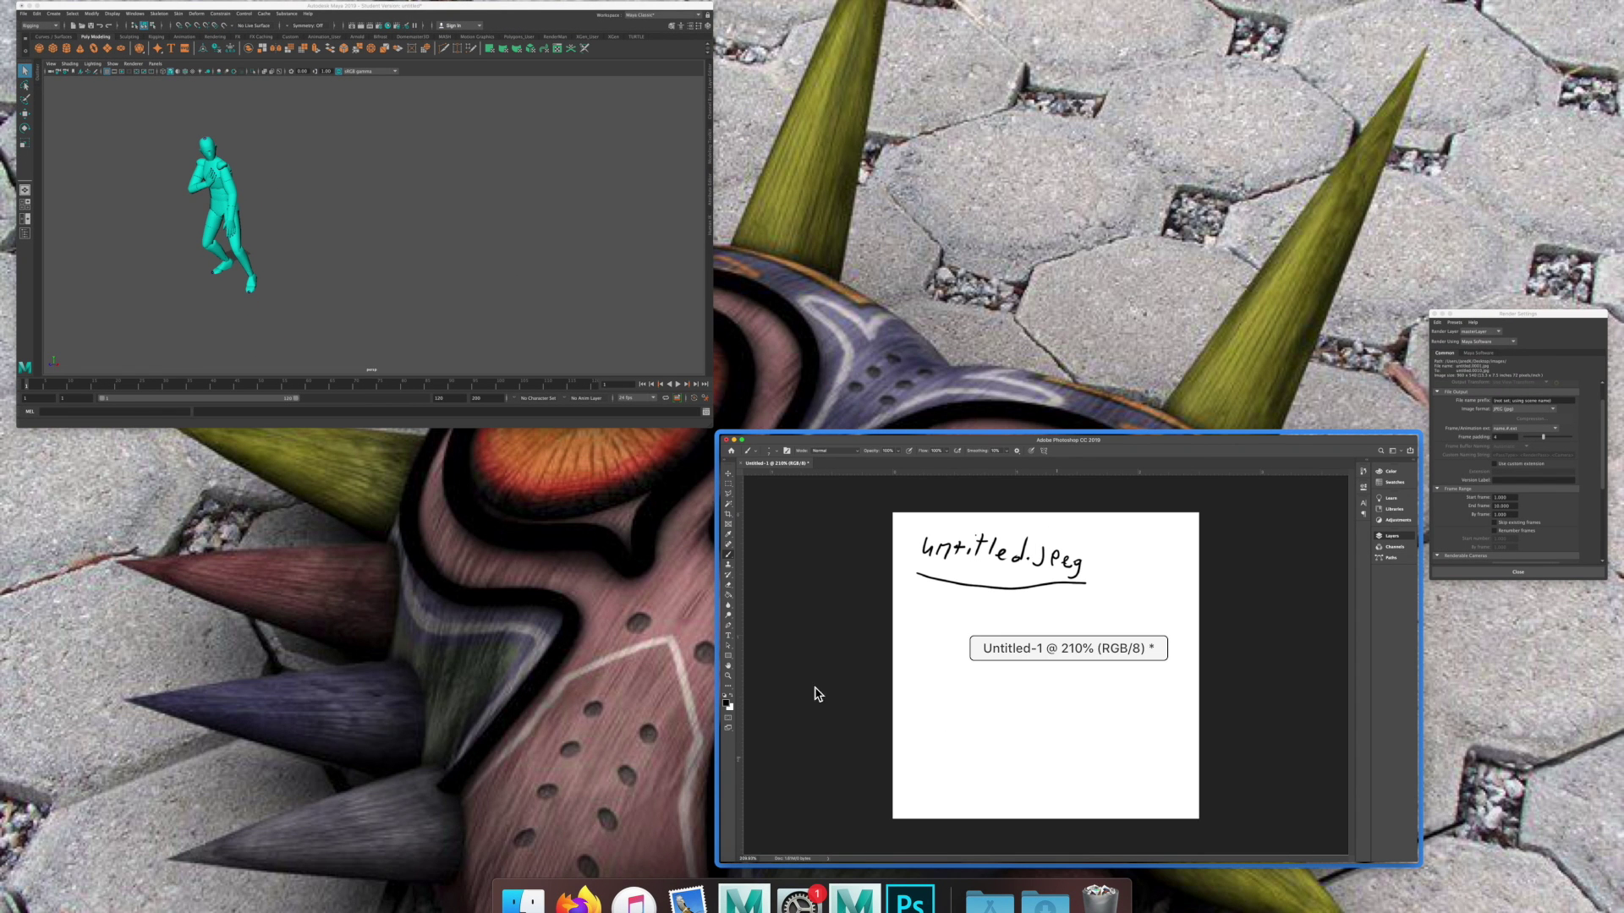
mouse_move(1353, 2)
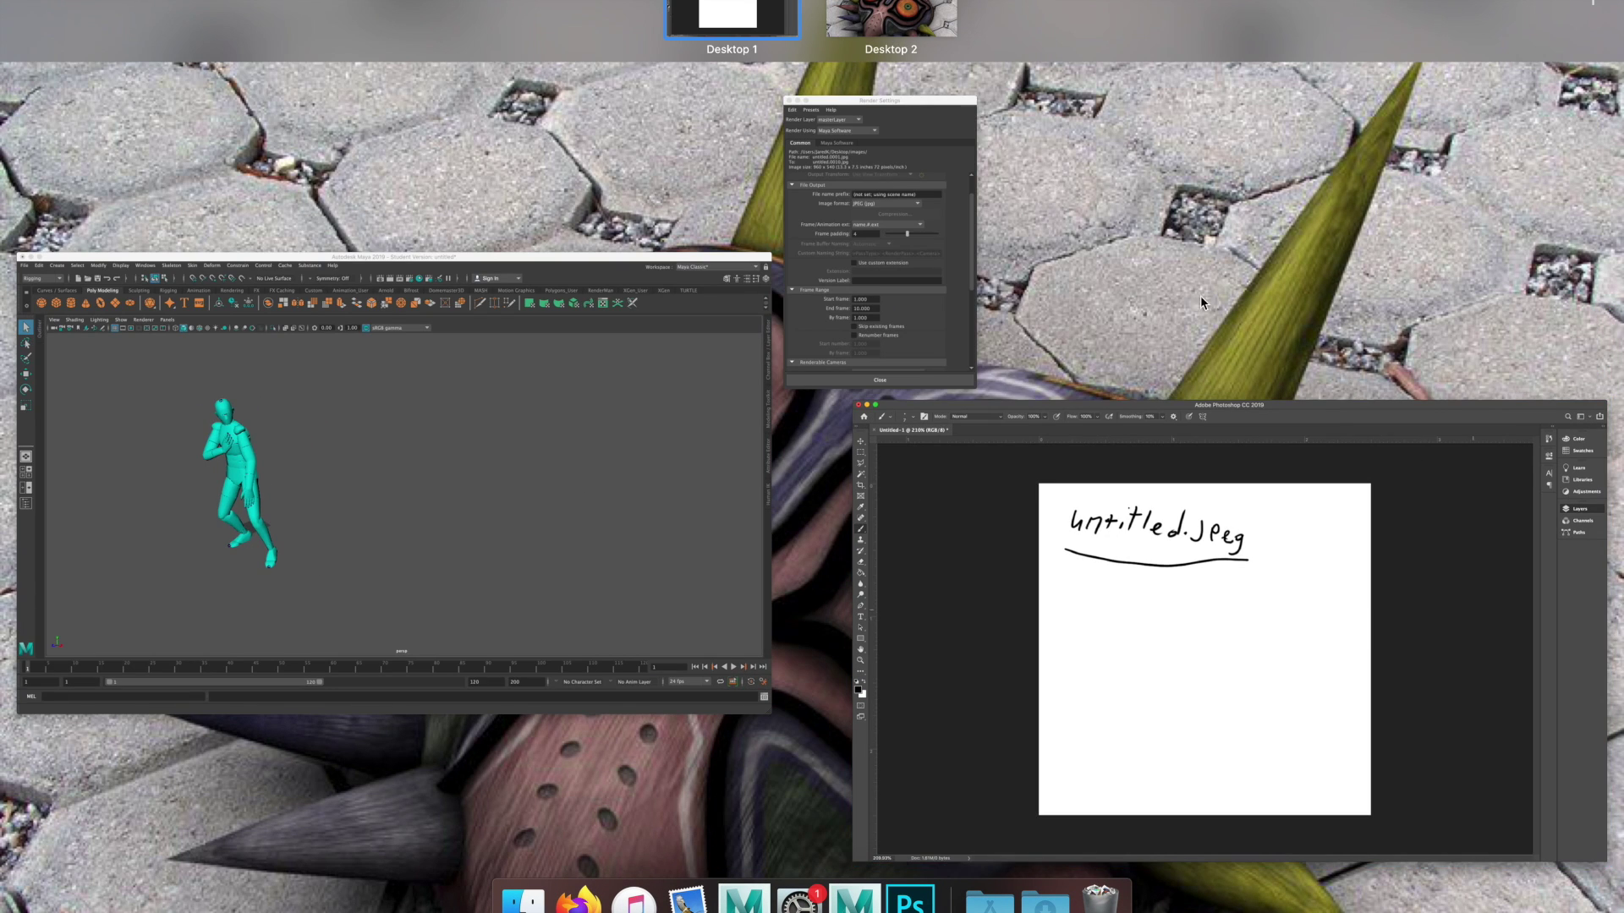
click(825, 202)
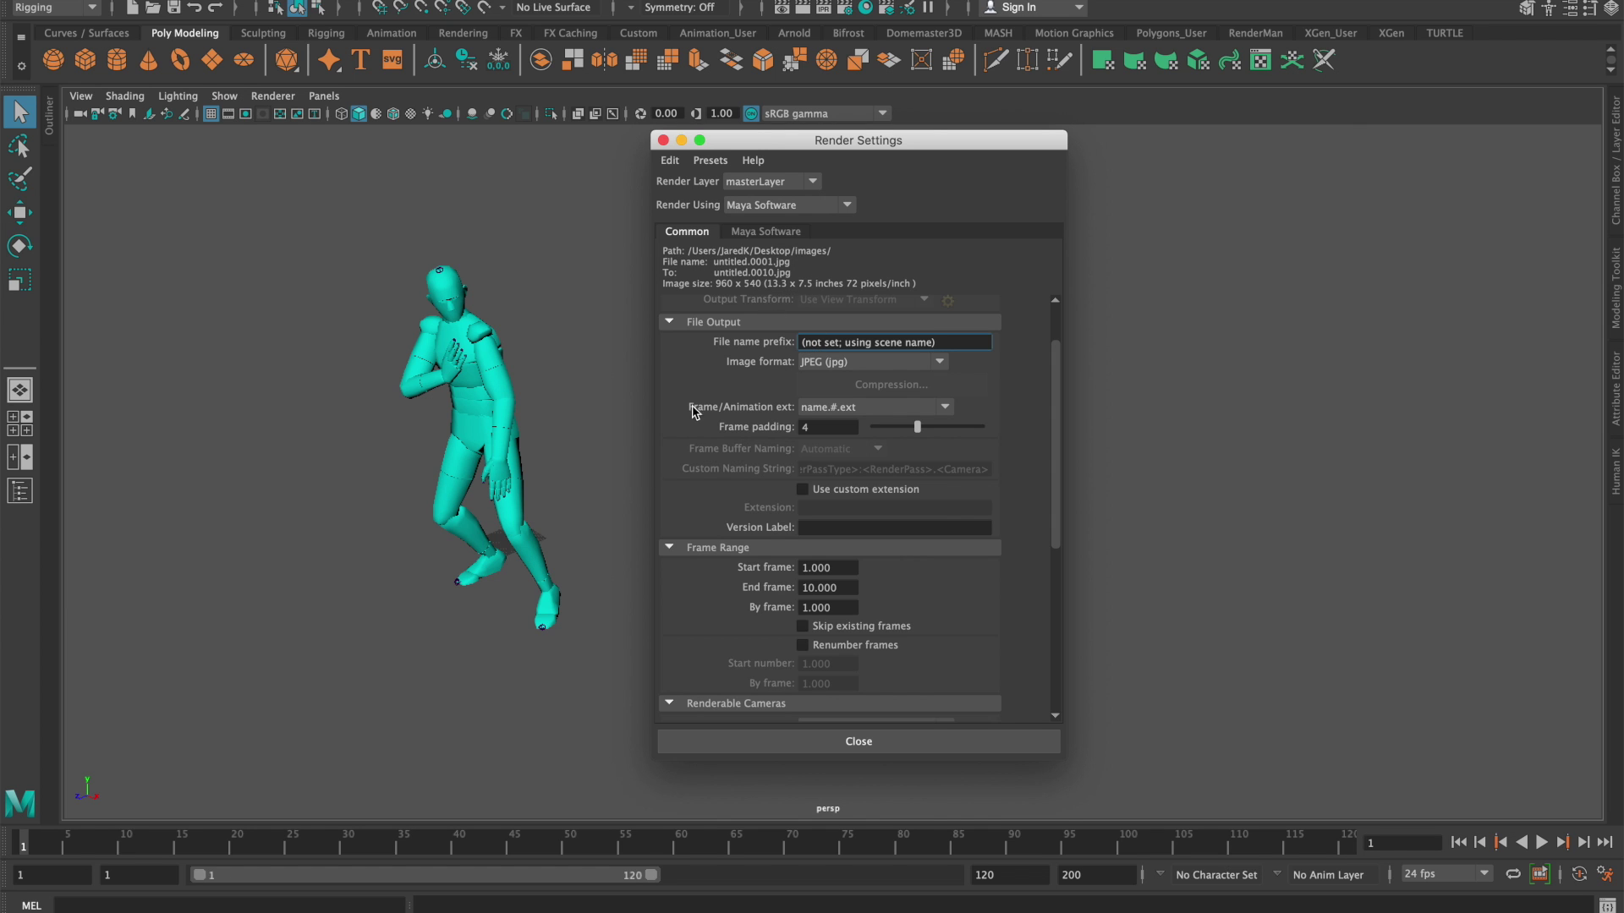
Rework the handwritten file name in Photoshop to "untitled.0001.jpeg" and return to Maya's render settings
mouse_move(910, 901)
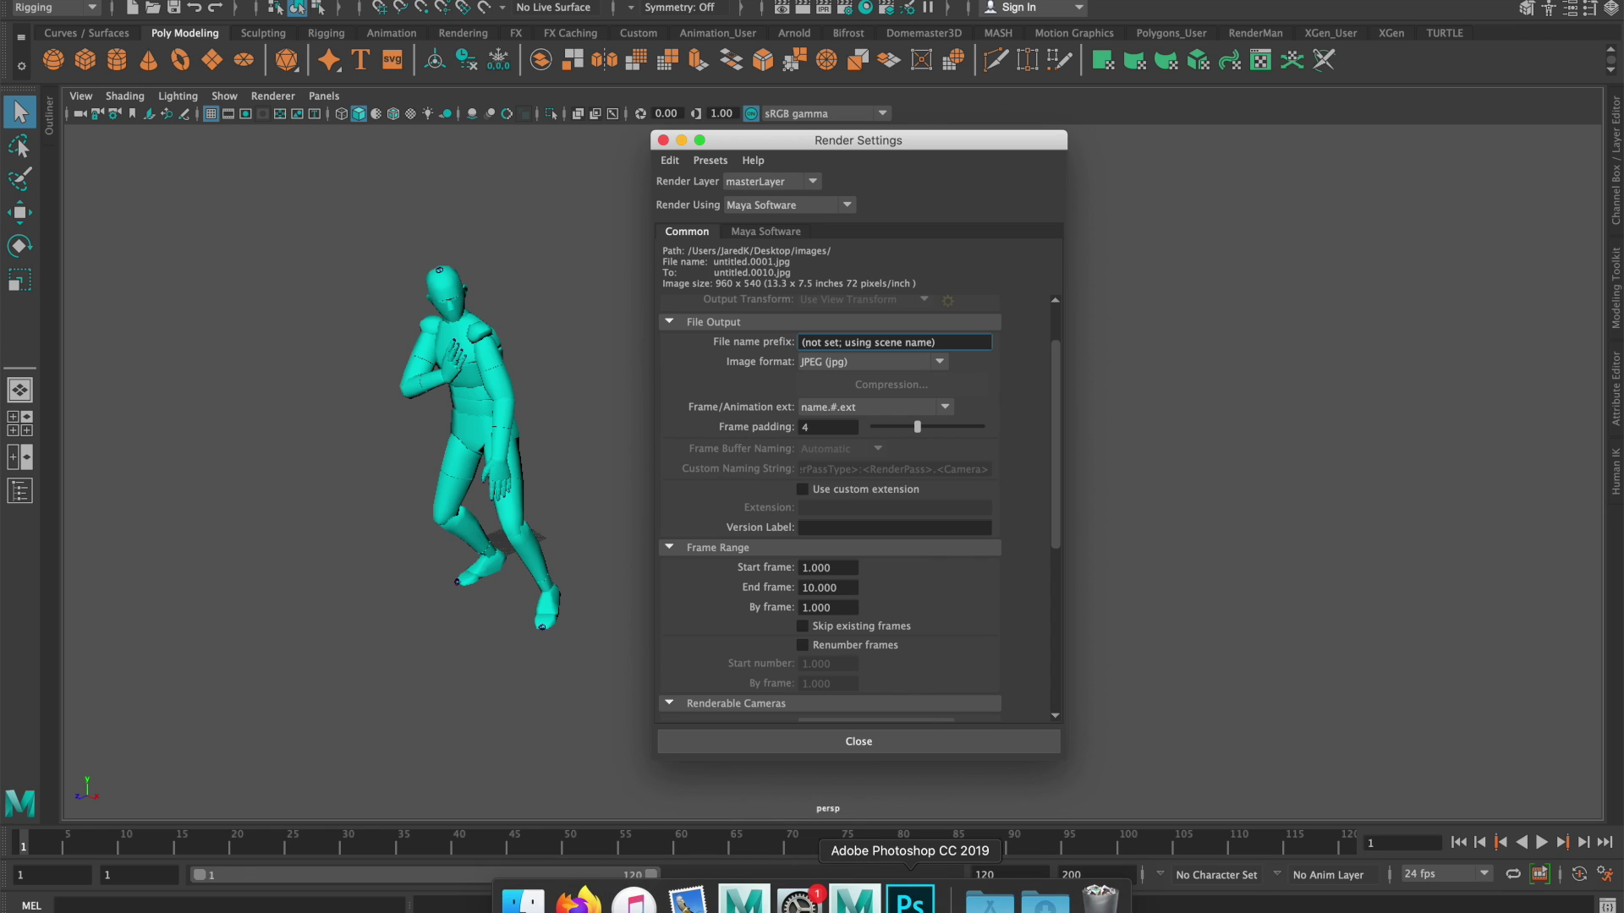
click(910, 901)
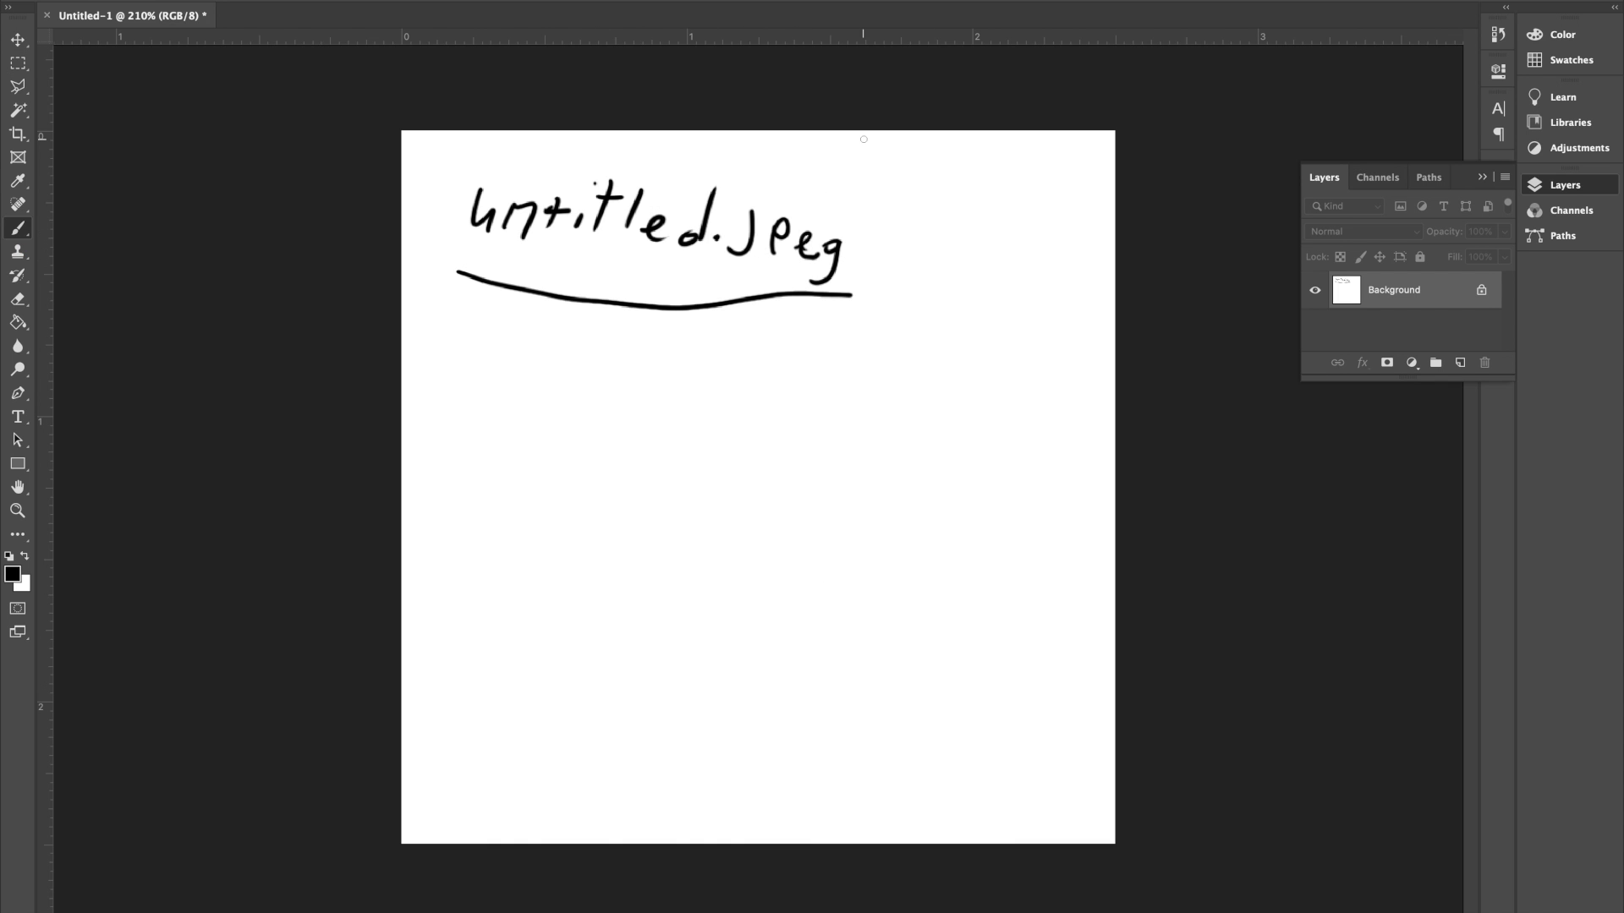
mouse_move(839, 232)
mouse_down()
mouse_move(830, 275)
mouse_move(817, 204)
mouse_move(753, 224)
mouse_move(727, 257)
mouse_up()
key([)
key([)
key([)
key([)
mouse_move(802, 242)
mouse_down()
mouse_move(815, 264)
mouse_move(761, 201)
mouse_move(745, 238)
mouse_move(812, 208)
mouse_move(822, 237)
mouse_move(854, 249)
mouse_move(902, 226)
mouse_move(952, 262)
mouse_move(907, 275)
mouse_up()
click(847, 236)
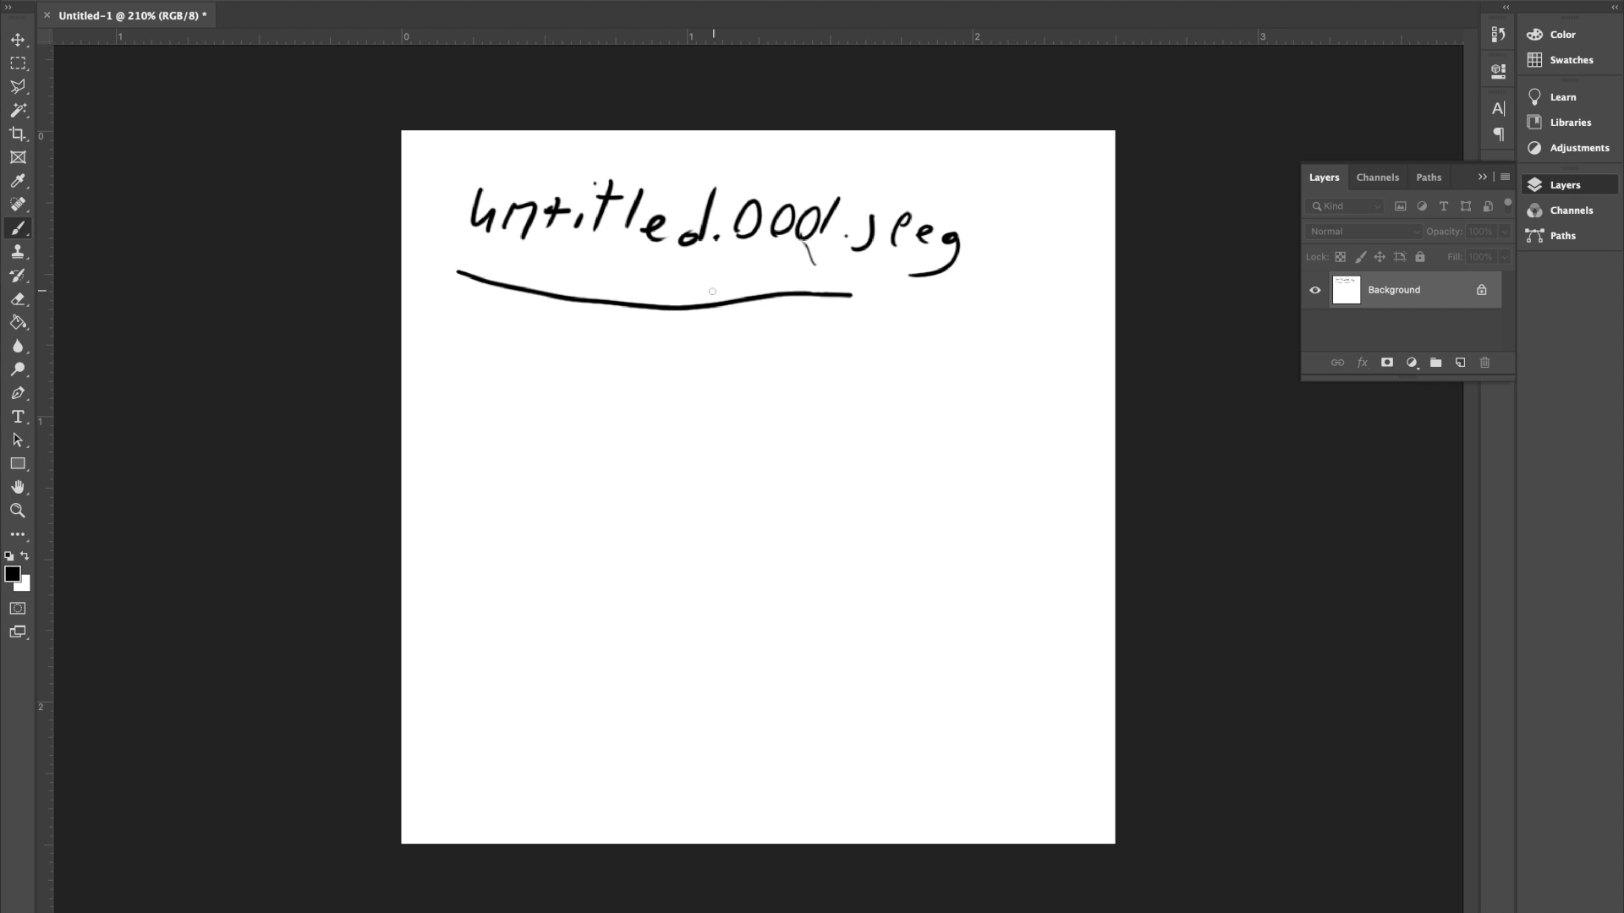
key(ctrl+Up)
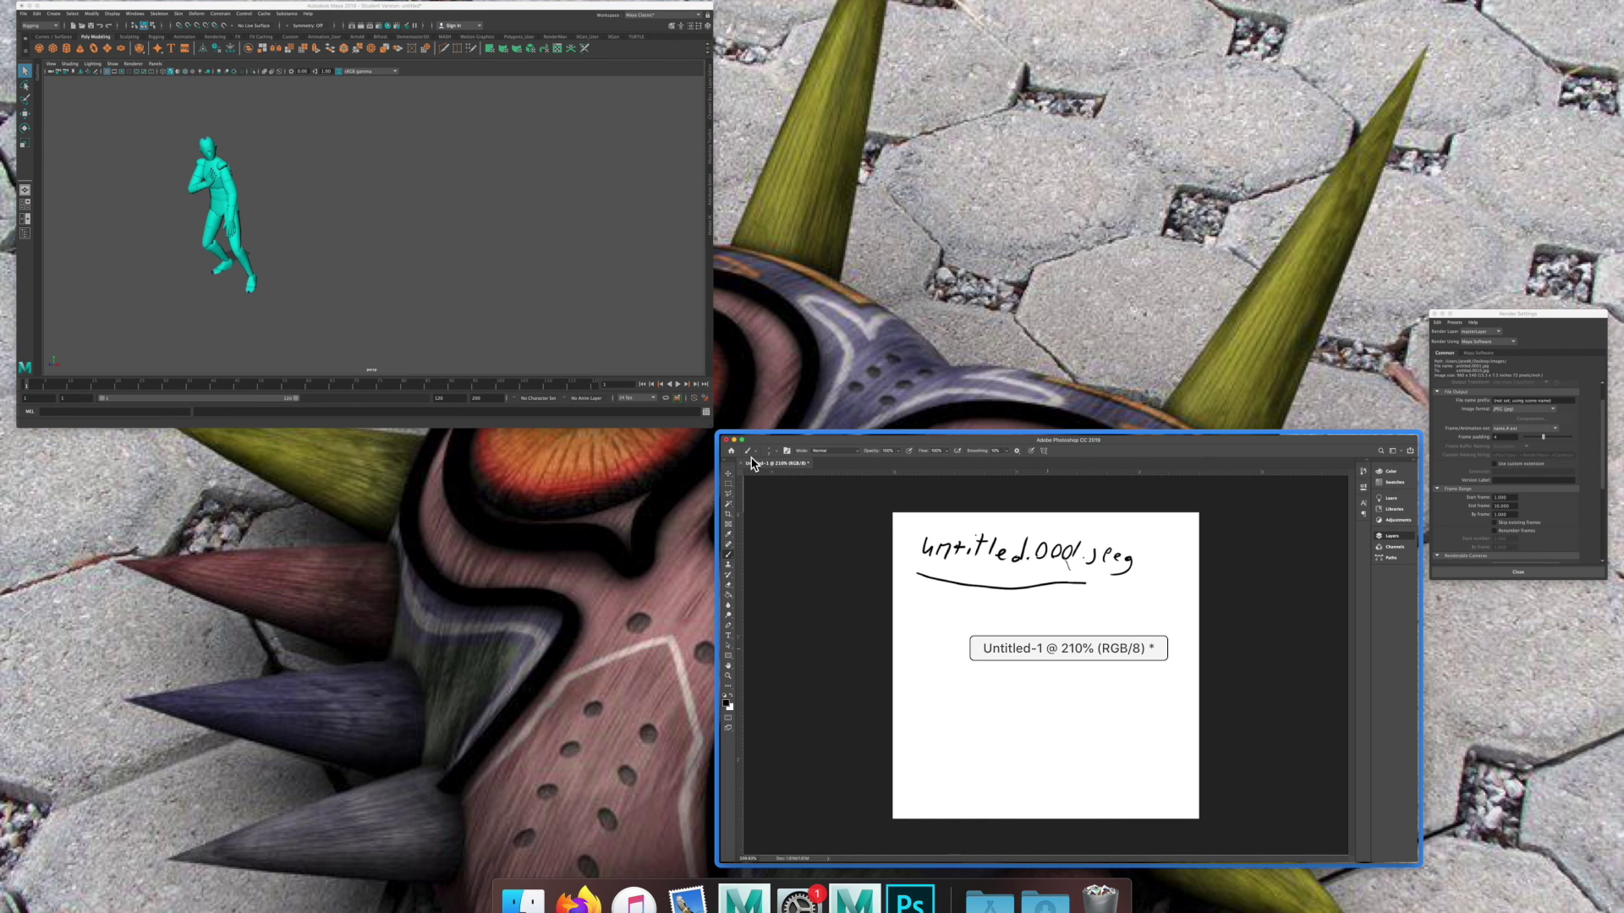
click(1455, 484)
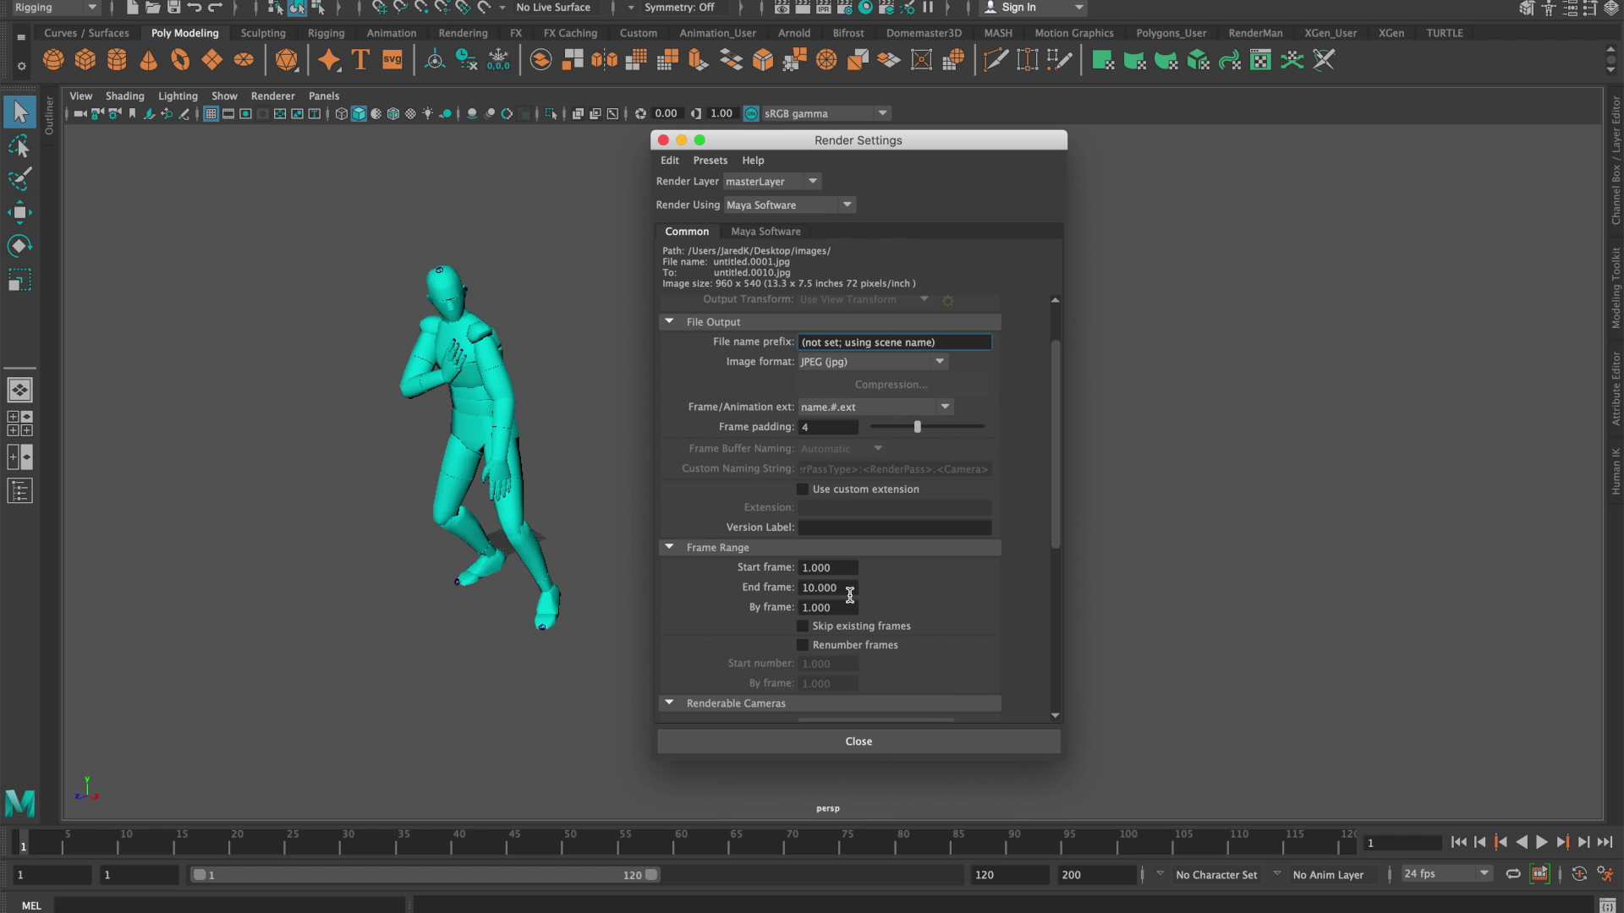
Set the frame padding of the output file names to 3
click(843, 424)
text(3)
key(Return)
Switch to Photoshop, handwrite "120 f" beneath the underlined file name and clean up the stray mark by its frame number
click(909, 892)
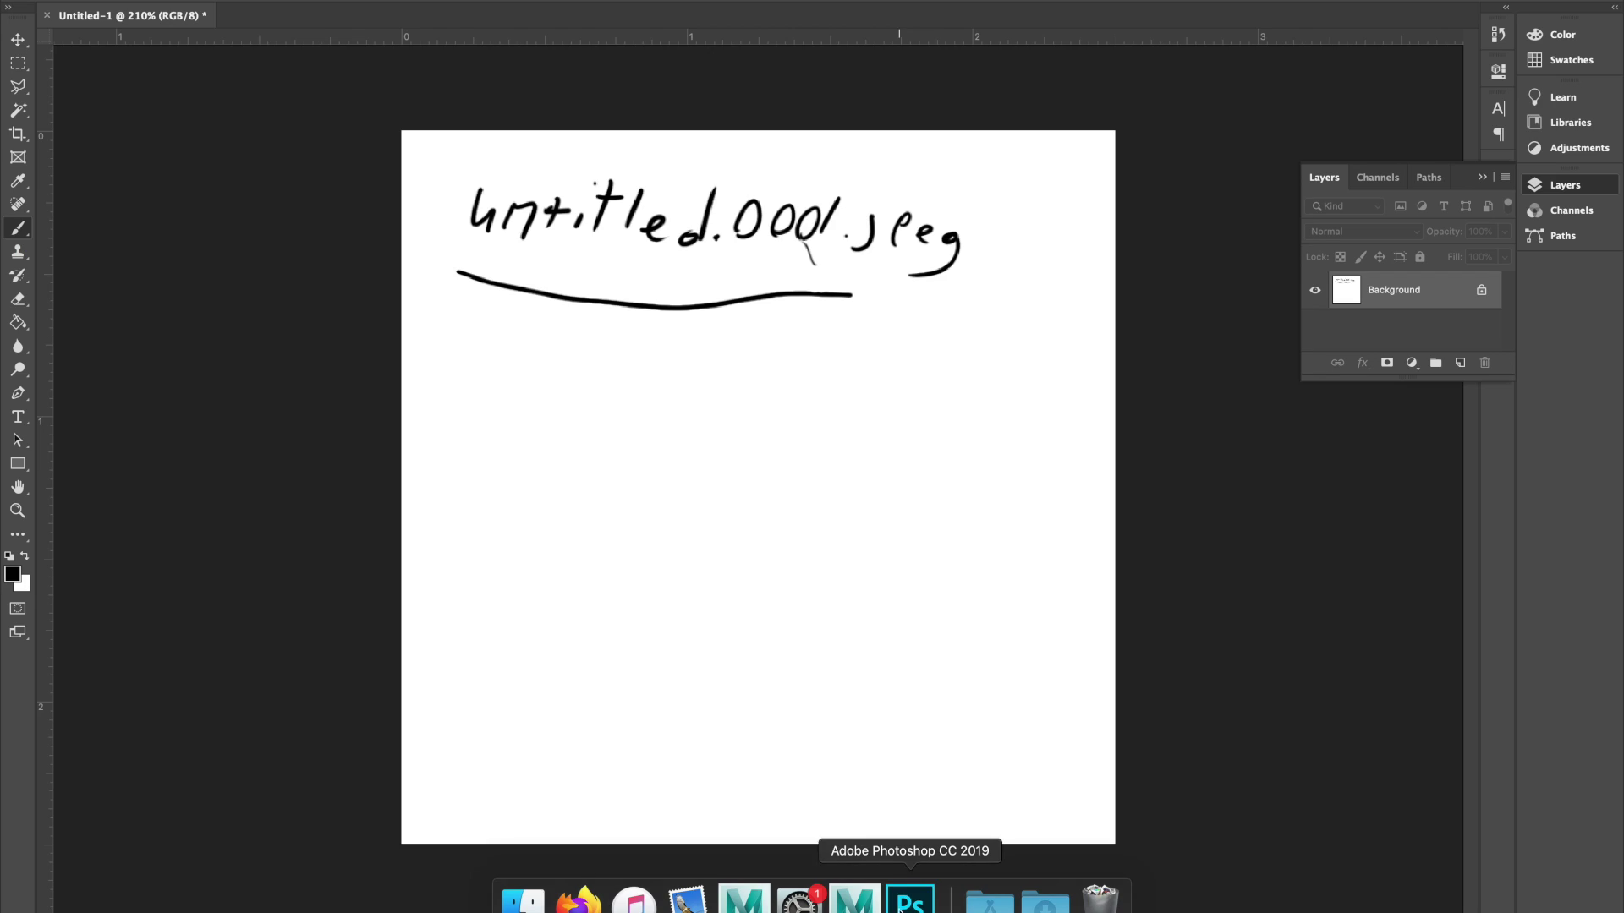
drag(659, 474, 689, 493)
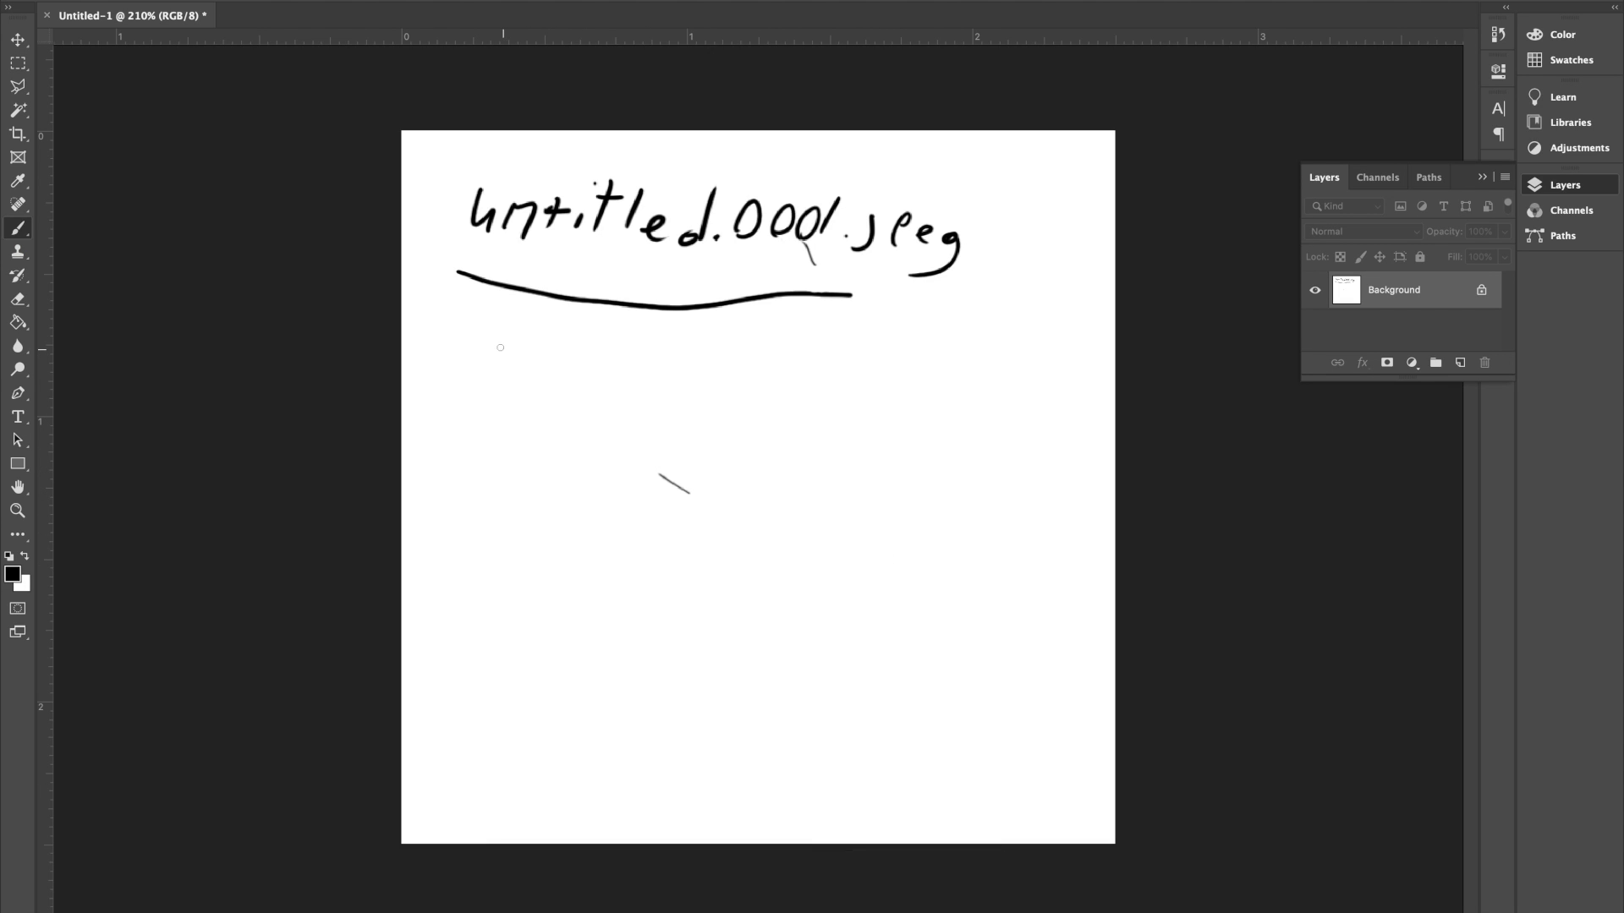
mouse_move(490, 330)
mouse_down()
mouse_move(481, 372)
mouse_move(564, 378)
mouse_up()
mouse_move(652, 337)
mouse_down()
mouse_move(624, 373)
mouse_move(639, 352)
mouse_up()
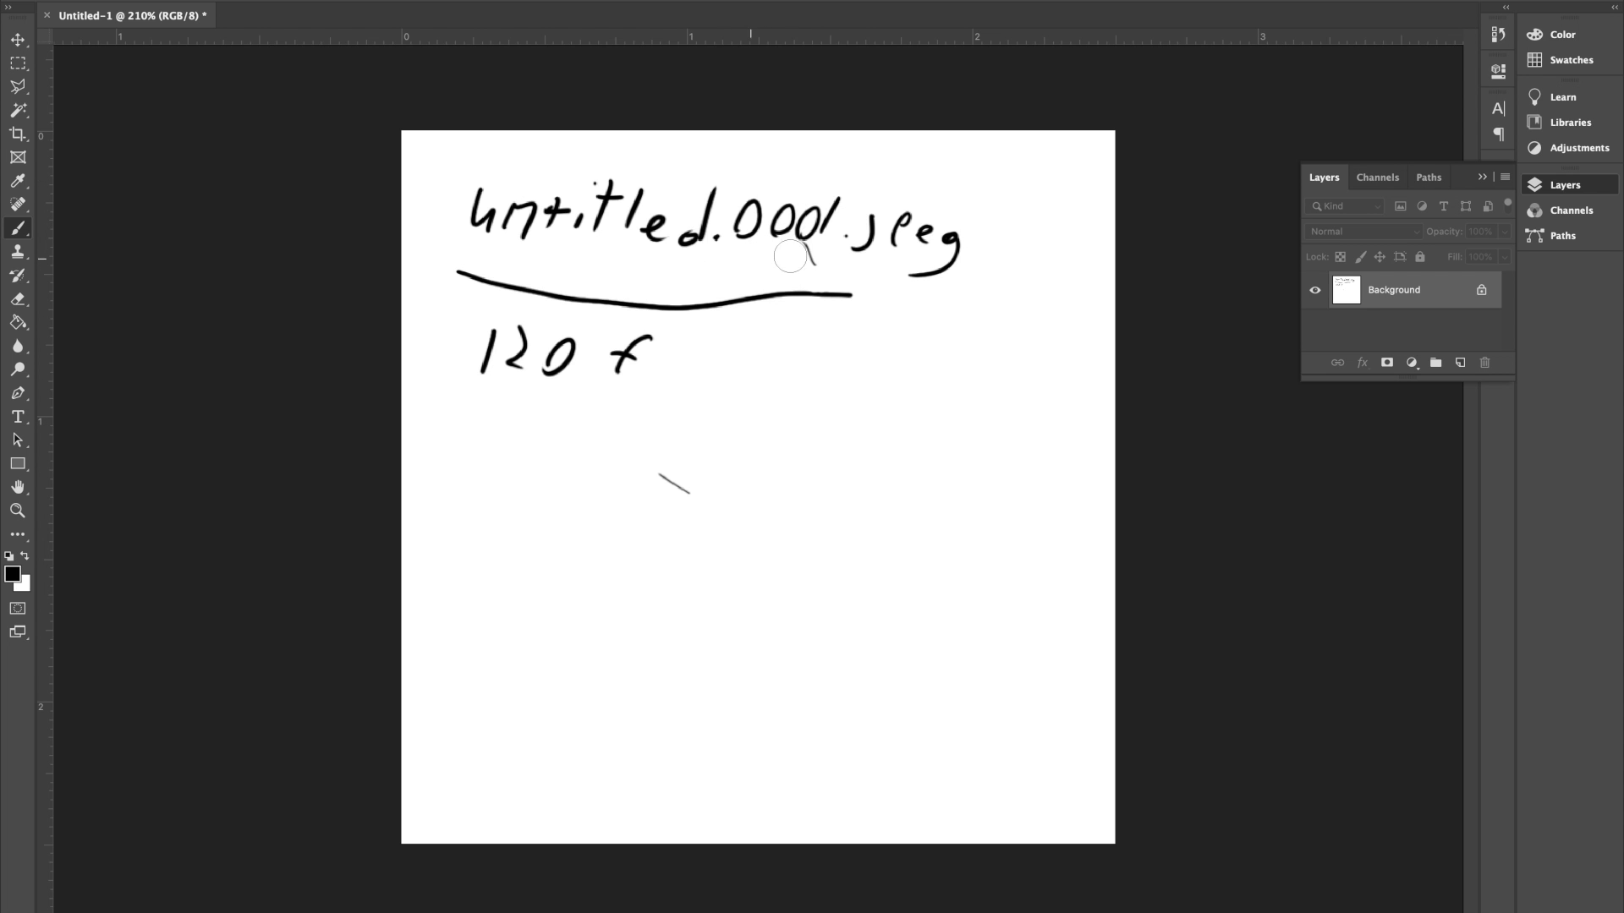
drag(812, 267, 804, 251)
Handwrite "Frame Padding 4" with the brush beneath the "120 f" note
mouse_move(477, 428)
mouse_down()
mouse_move(461, 484)
mouse_move(512, 419)
mouse_up()
mouse_move(462, 465)
mouse_down()
mouse_move(524, 455)
mouse_move(545, 484)
mouse_move(618, 492)
mouse_up()
mouse_move(676, 446)
mouse_down()
mouse_move(660, 495)
mouse_move(693, 478)
mouse_up()
mouse_move(700, 478)
mouse_down()
mouse_move(713, 497)
mouse_move(786, 492)
mouse_up()
mouse_move(790, 453)
mouse_down()
mouse_move(793, 492)
mouse_move(833, 499)
mouse_move(804, 503)
mouse_up()
click(811, 452)
mouse_move(901, 450)
mouse_down()
mouse_move(888, 473)
mouse_move(927, 468)
mouse_up()
drag(932, 448, 909, 501)
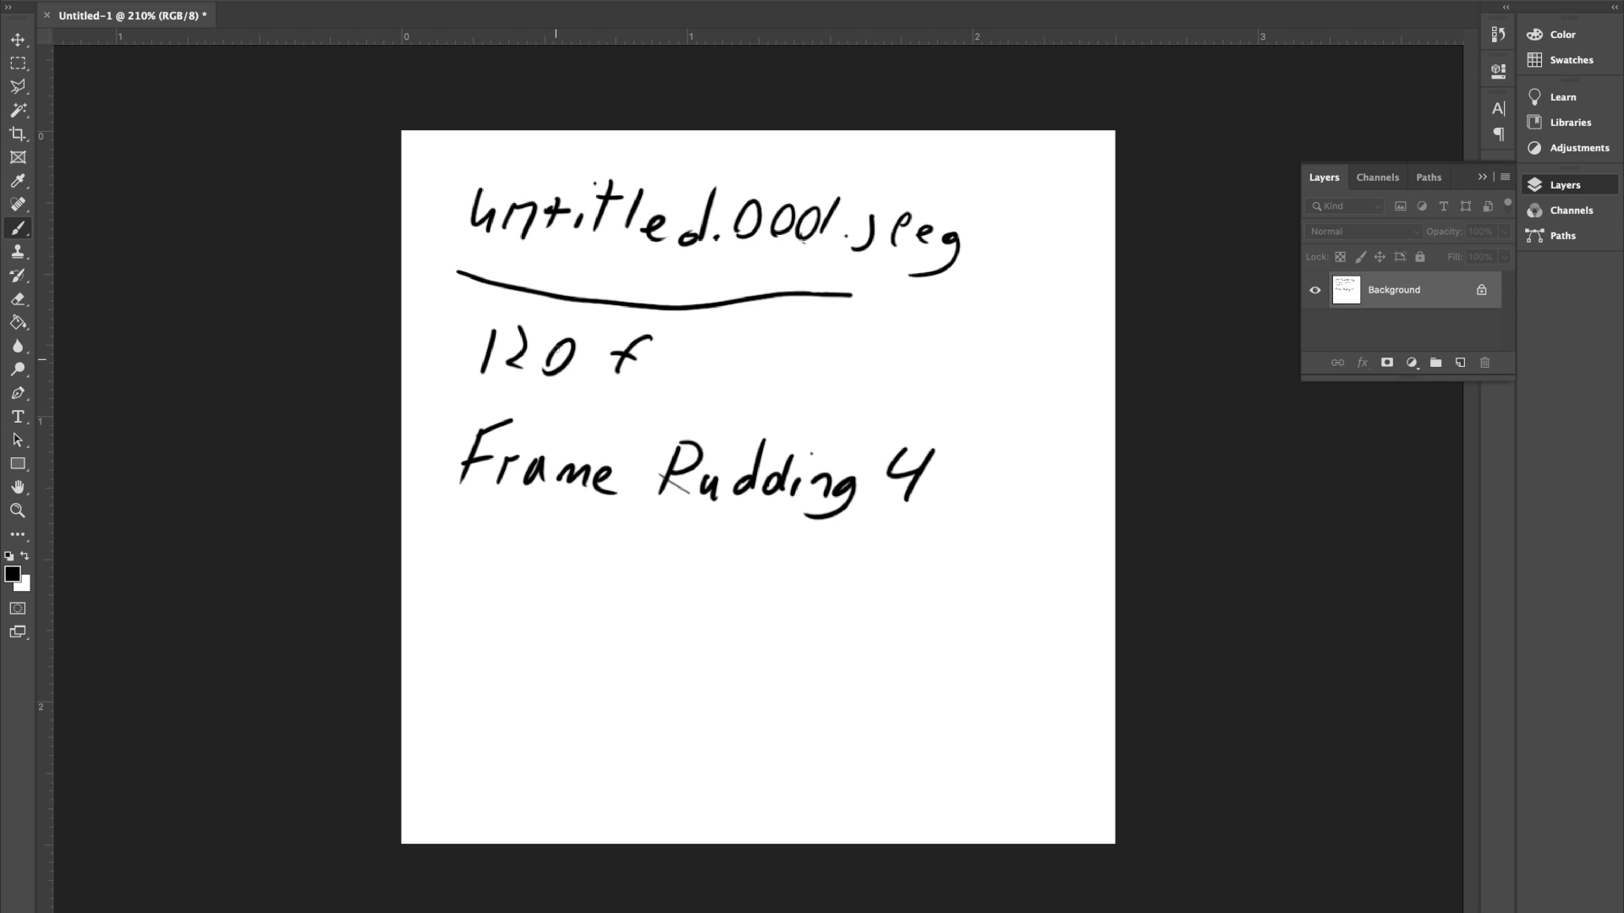
Handwrite ".0120." directly beneath the frame number of the file name
click(717, 285)
drag(734, 277, 765, 285)
mouse_move(786, 259)
mouse_down()
mouse_move(806, 280)
mouse_move(830, 266)
mouse_up()
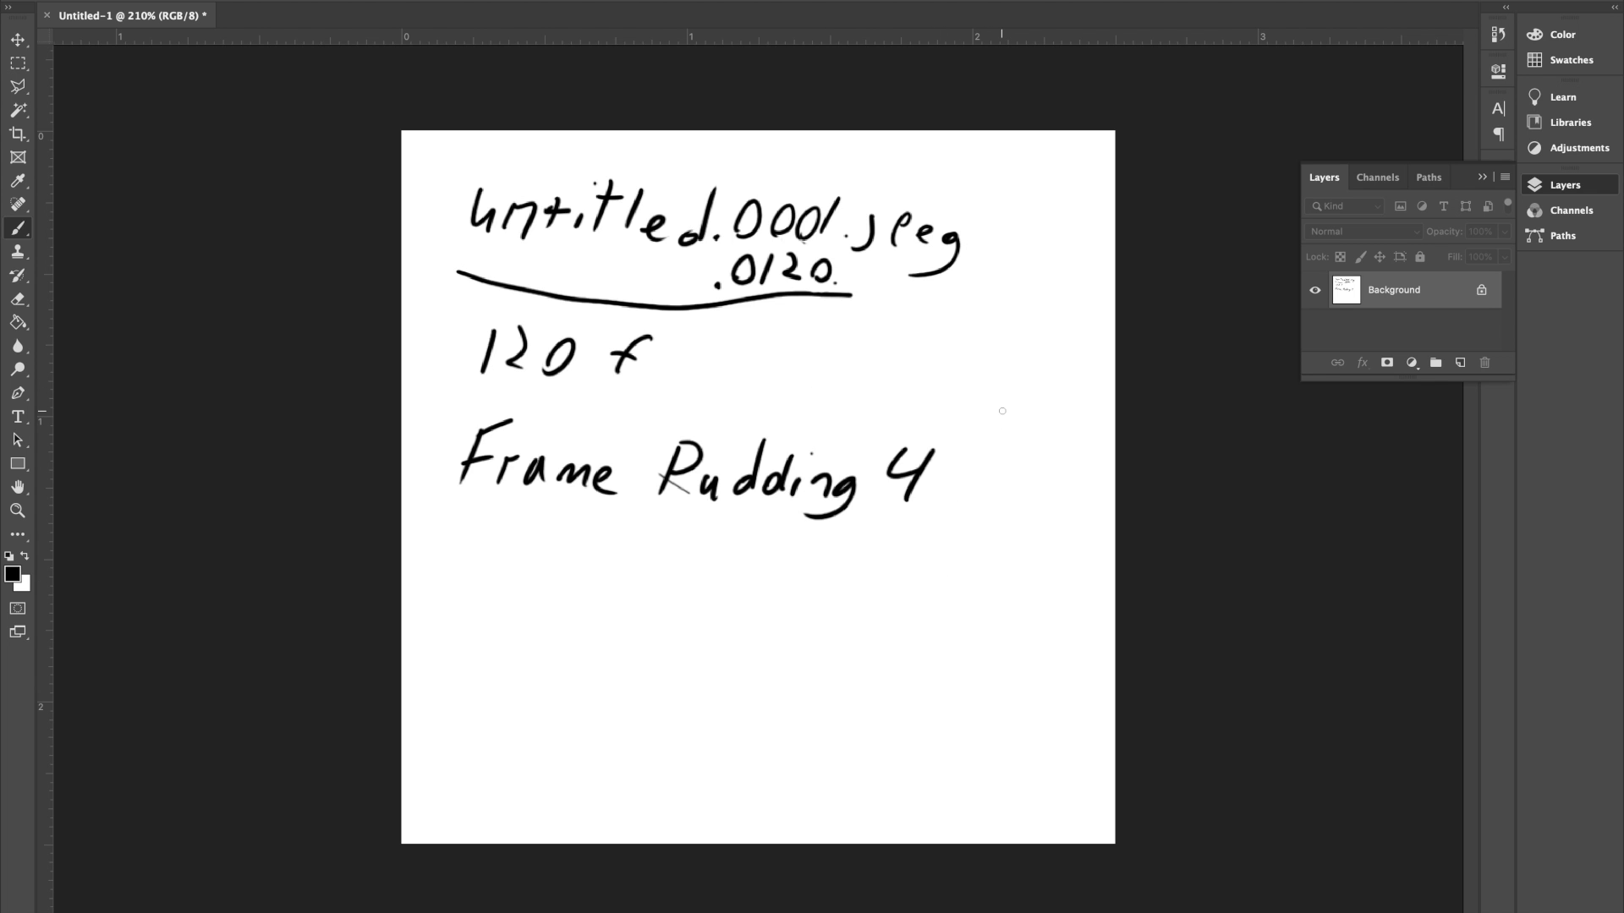
Rework the handwritten example to frame padding 2, with 01 and 99 as the frame numbers in the file name
mouse_move(923, 447)
mouse_down()
mouse_move(901, 485)
mouse_move(892, 449)
mouse_up()
mouse_move(757, 272)
mouse_down()
mouse_move(796, 276)
mouse_move(725, 276)
mouse_move(824, 275)
mouse_move(787, 258)
mouse_up()
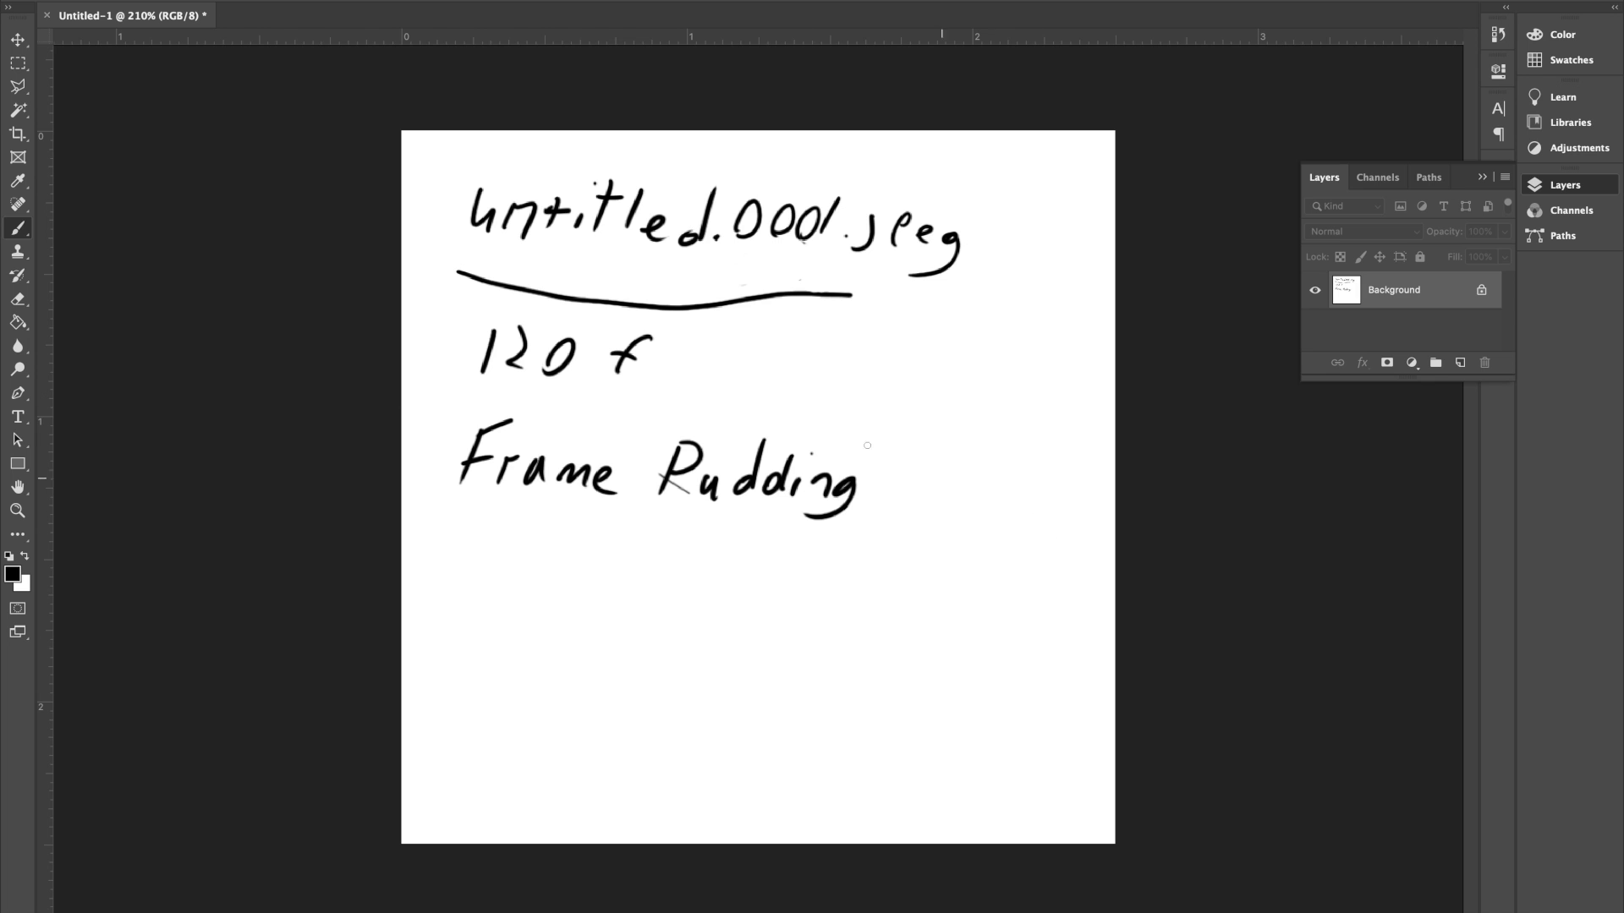
drag(887, 464, 932, 501)
mouse_move(755, 213)
mouse_down()
mouse_move(743, 230)
mouse_move(780, 222)
mouse_move(772, 238)
mouse_up()
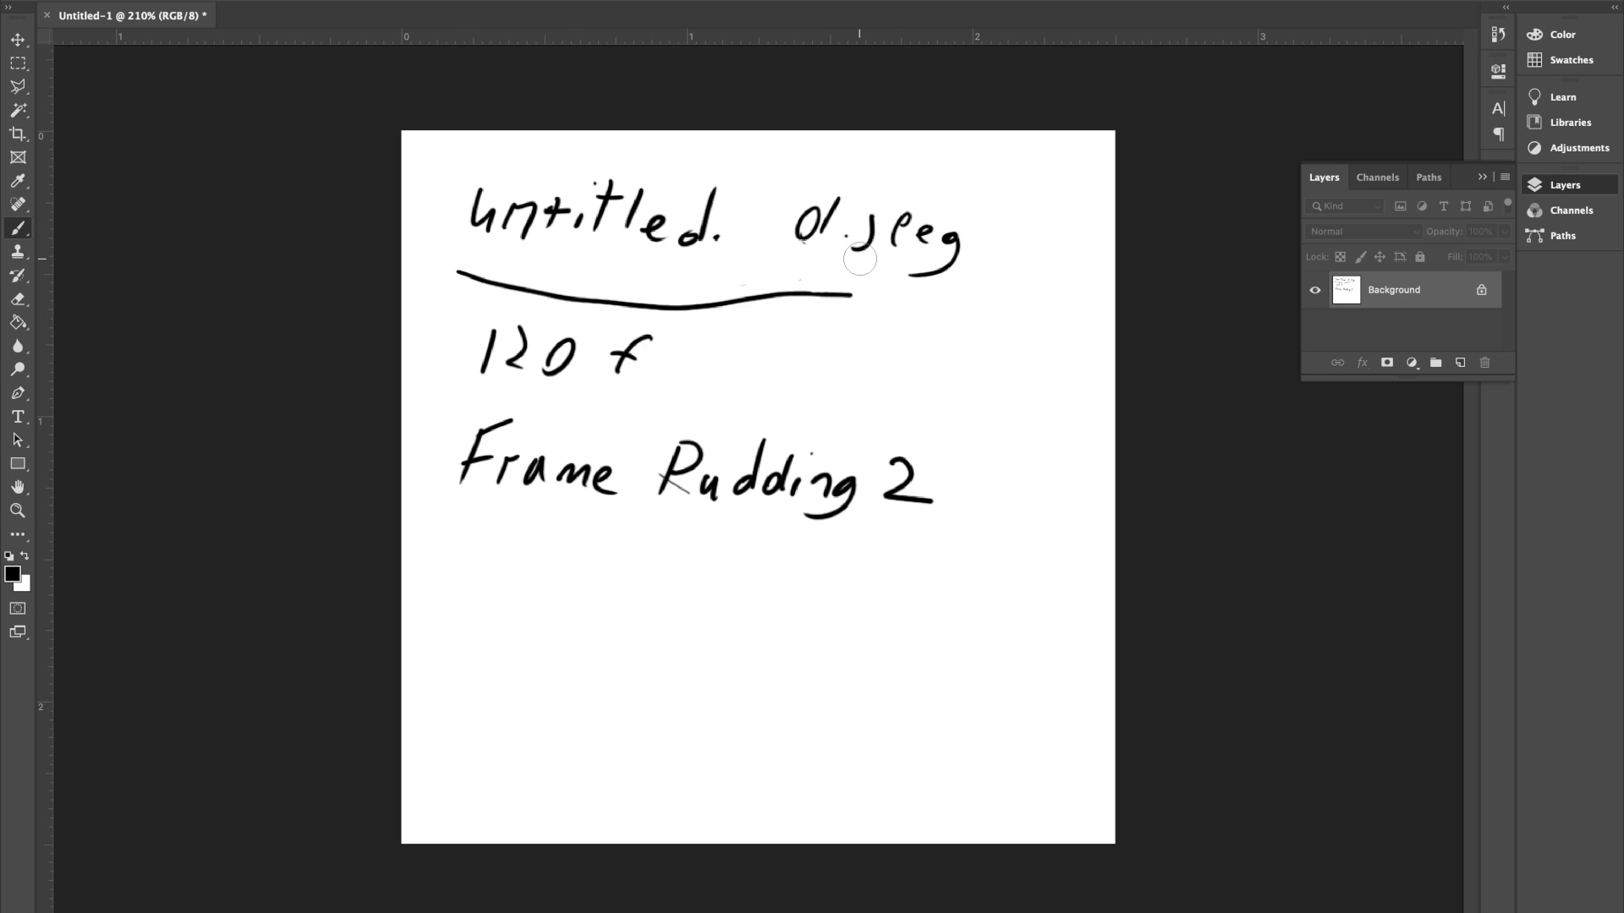
key(bracketleft)
key(bracketleft)
mouse_move(807, 253)
mouse_down()
mouse_move(799, 286)
mouse_move(822, 280)
mouse_up()
Handwrite "Untitled.10.jpeg" beneath the frame padding note
mouse_move(478, 551)
mouse_down()
mouse_move(507, 551)
mouse_move(530, 582)
mouse_up()
mouse_move(552, 546)
mouse_down()
mouse_move(547, 584)
mouse_move(595, 584)
mouse_up()
drag(620, 561, 682, 592)
mouse_move(597, 562)
mouse_down()
mouse_move(620, 558)
mouse_move(615, 579)
mouse_move(645, 571)
mouse_move(651, 592)
mouse_up()
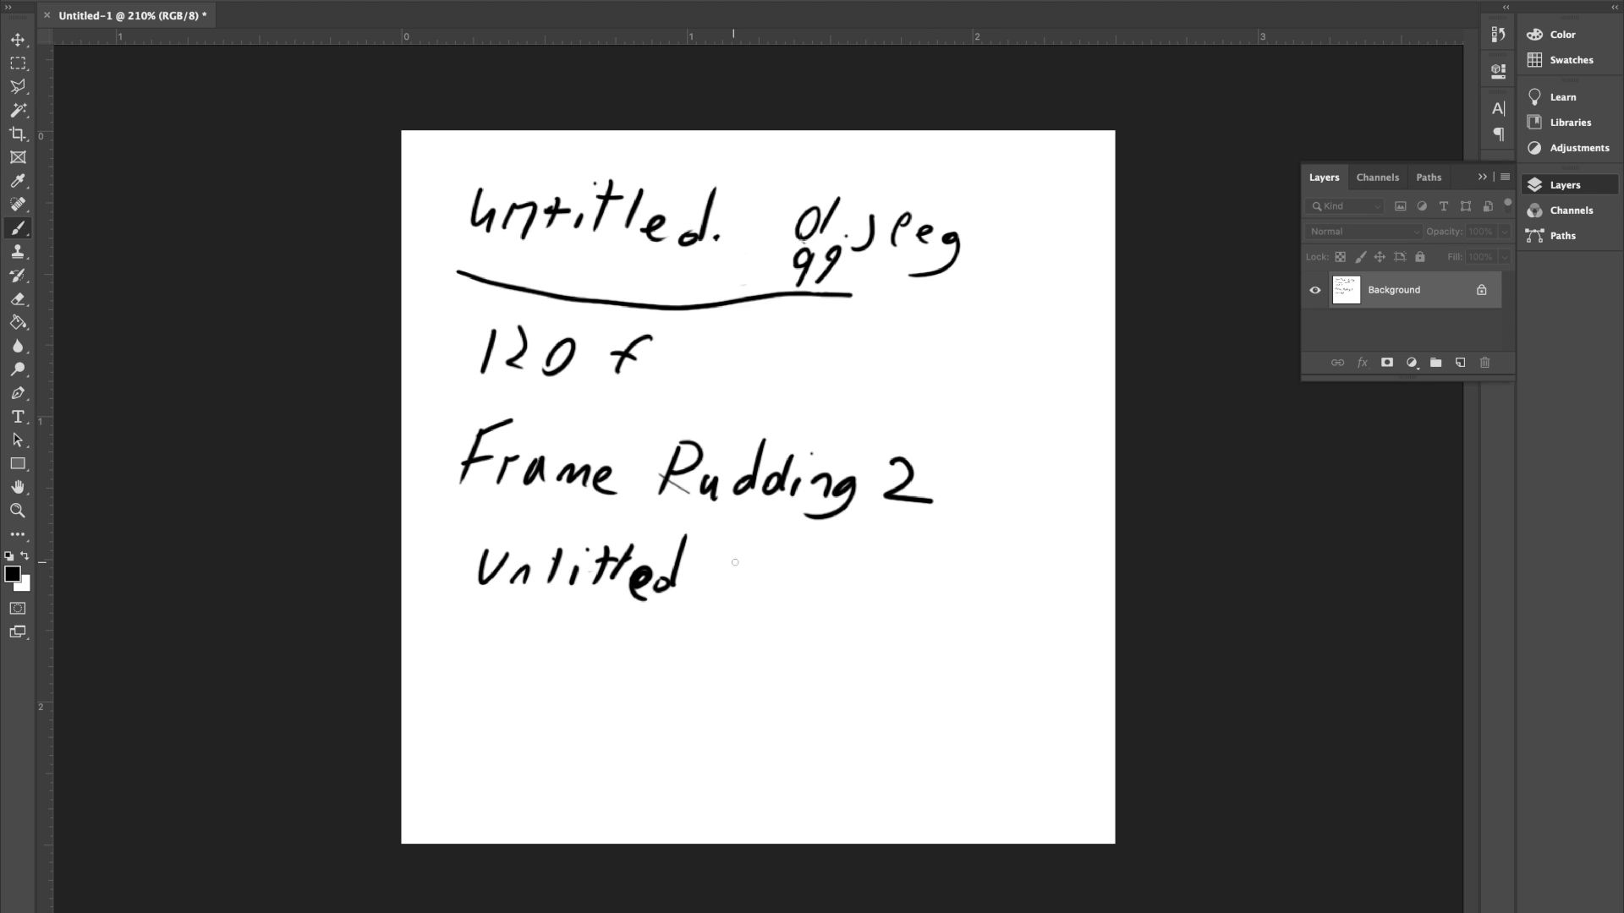
click(712, 584)
mouse_move(743, 553)
mouse_down()
mouse_move(734, 582)
mouse_move(860, 578)
mouse_move(853, 597)
mouse_up()
click(788, 582)
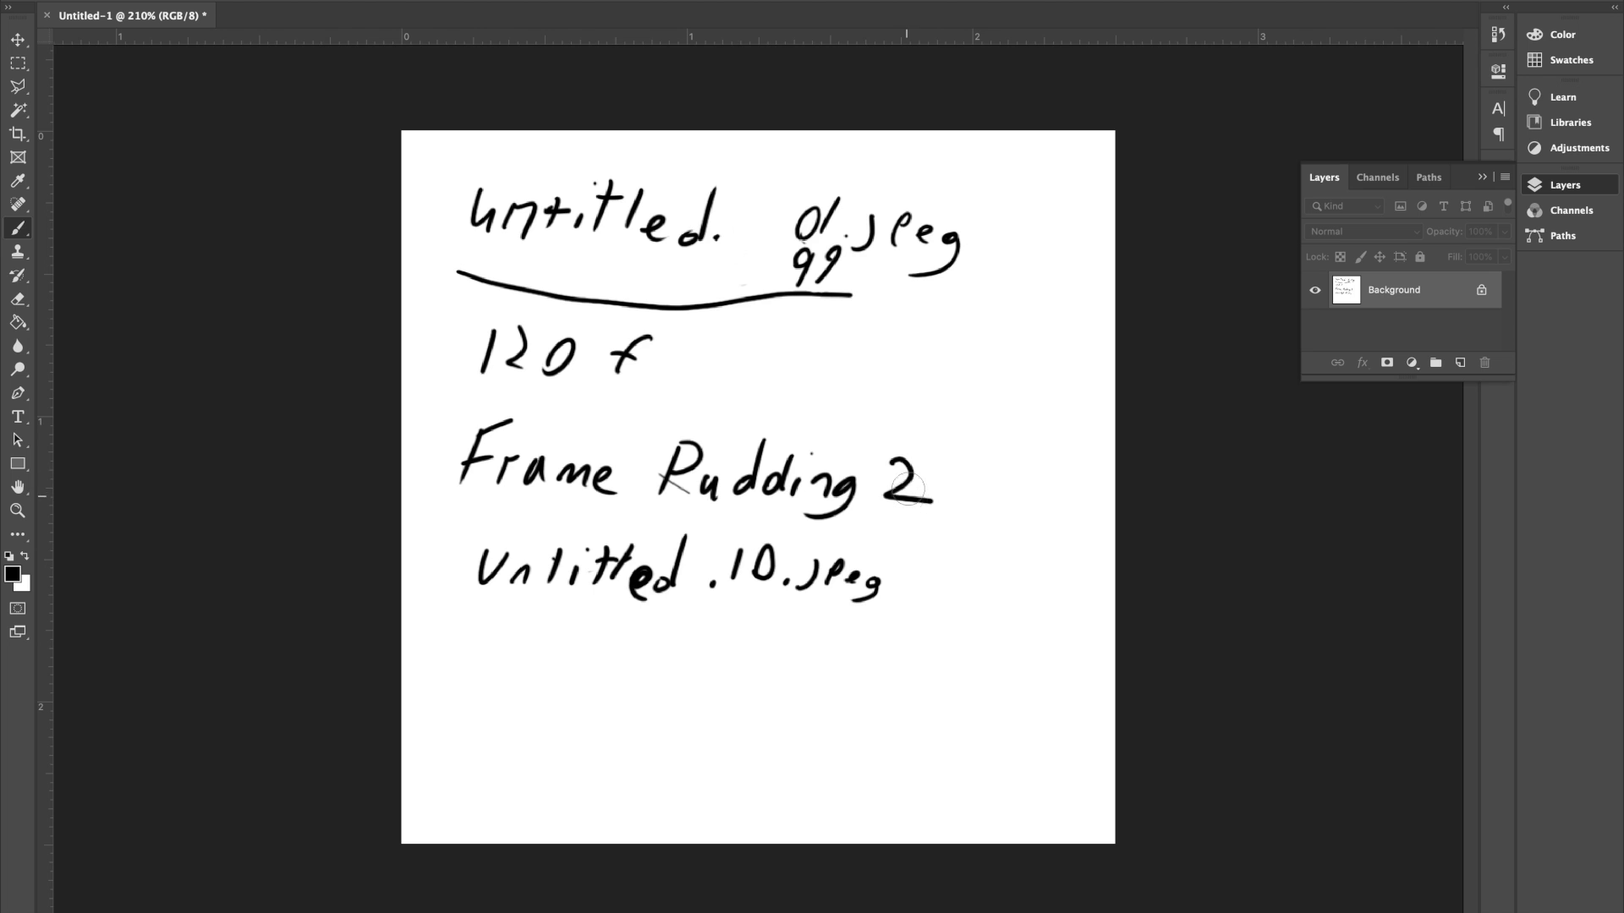
Replace the handwritten frame padding value with 3
mouse_move(908, 489)
mouse_down()
mouse_move(928, 461)
mouse_move(891, 493)
mouse_up()
key(bracketleft)
key(bracketleft)
key(bracketleft)
drag(879, 453, 869, 504)
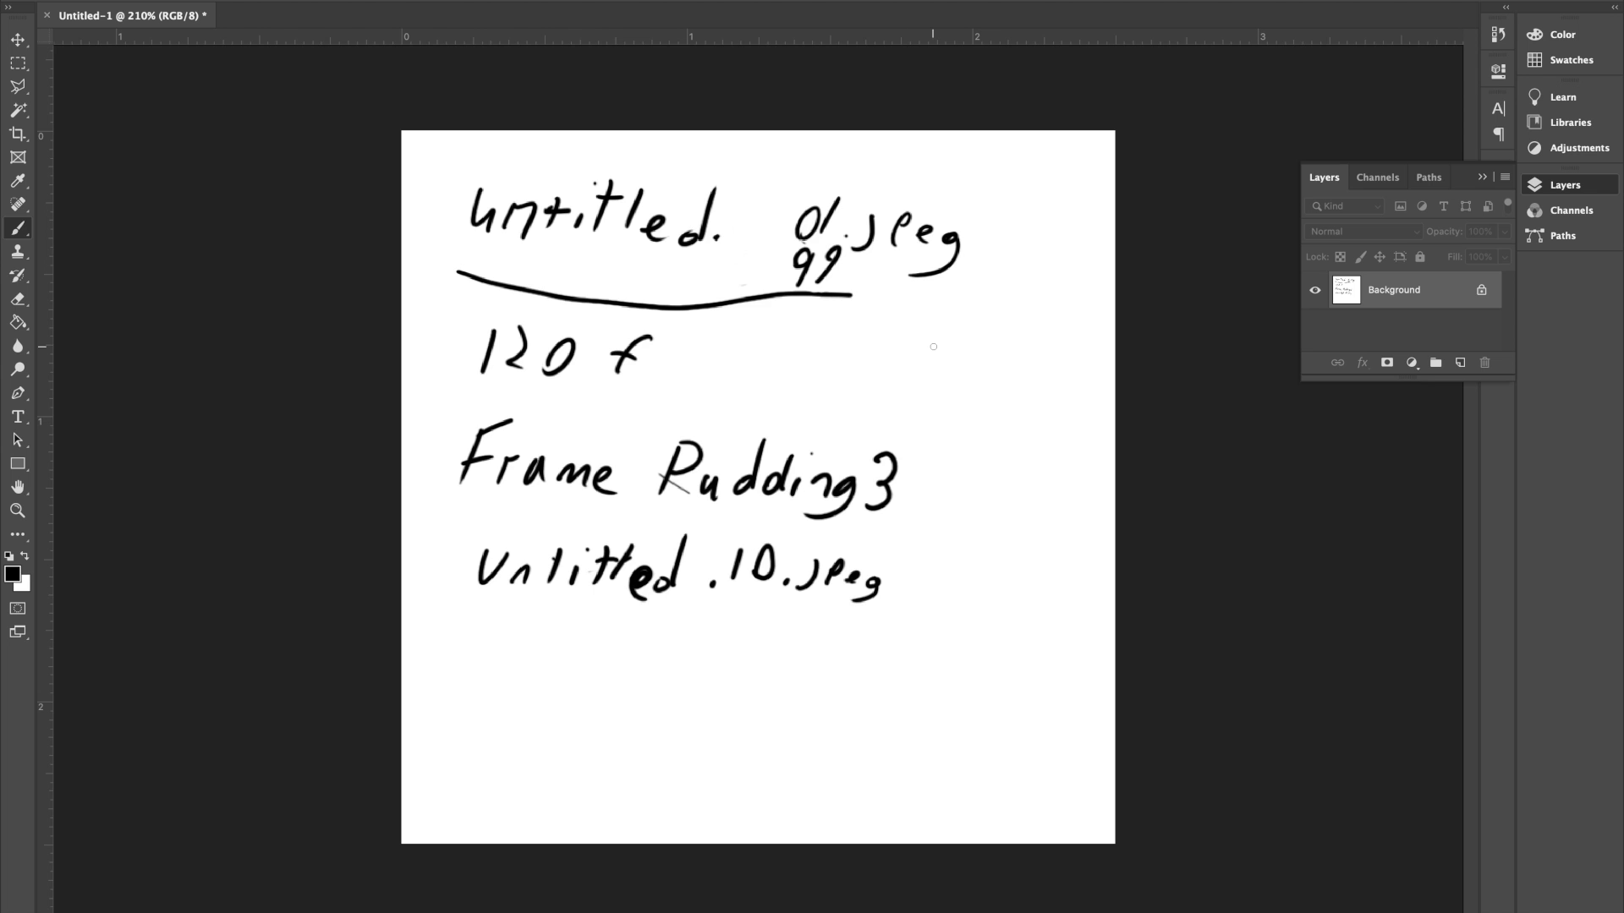
Rework the handwritten frame numbers in the file name to 001 with 120 beneath it
key(bracketright)
key(bracketright)
key(bracketright)
mouse_move(801, 272)
mouse_down()
mouse_move(838, 247)
mouse_move(794, 283)
mouse_up()
key(bracketleft)
key(bracketleft)
key(bracketleft)
mouse_move(762, 227)
mouse_down()
mouse_move(778, 219)
mouse_move(751, 283)
mouse_move(837, 288)
mouse_up()
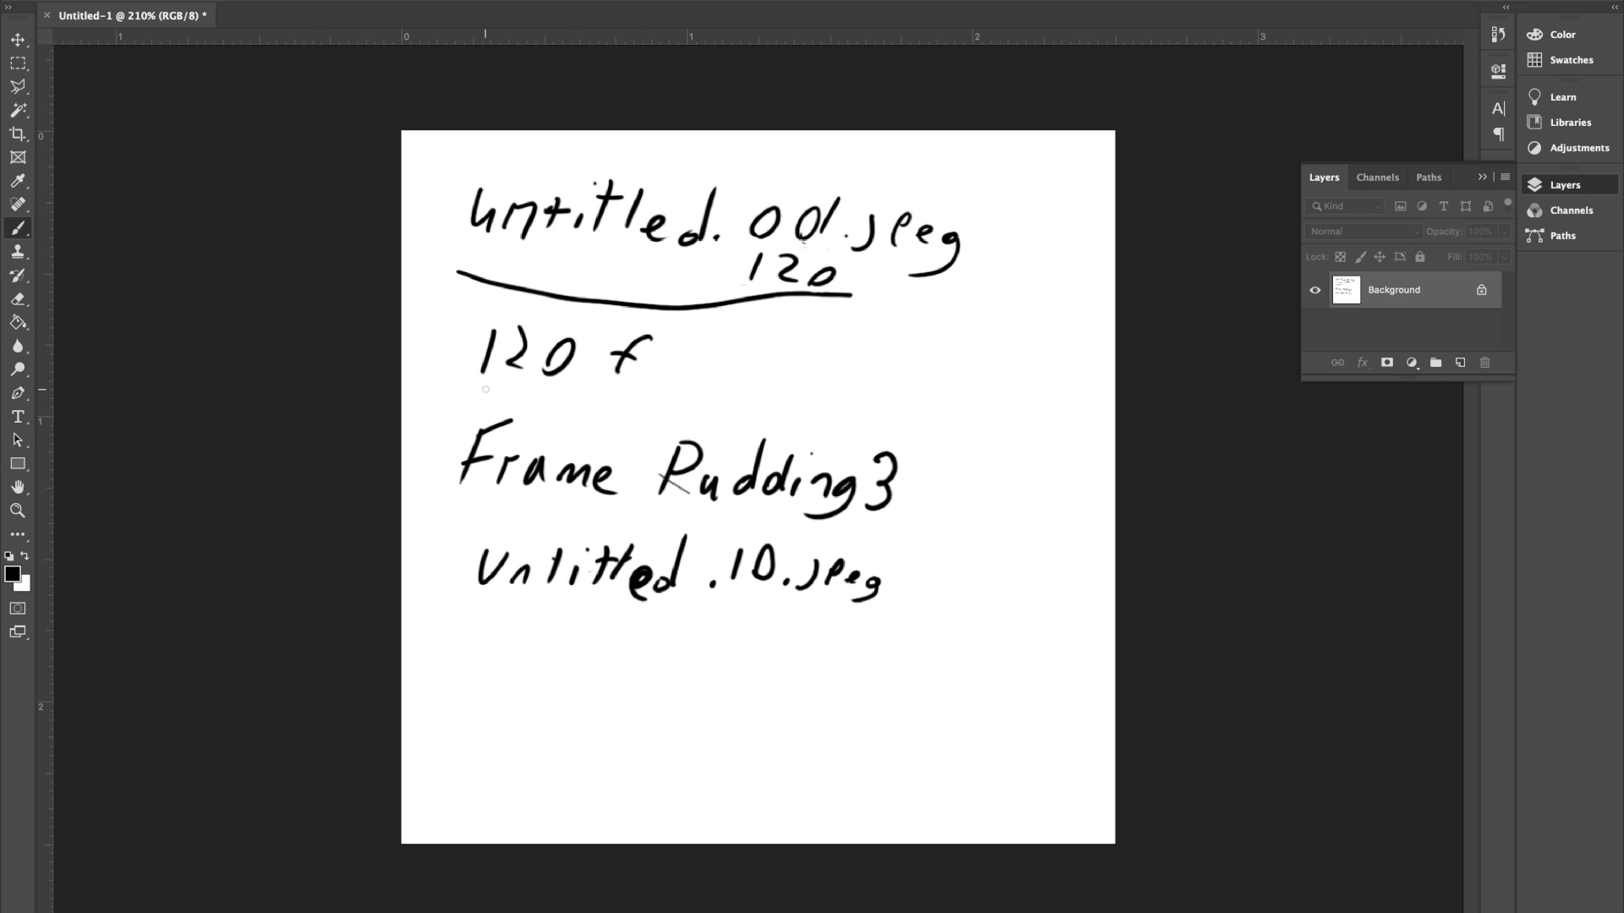
Underline each digit of the handwritten 120 and the padding value 3, and return to Maya's render settings
drag(467, 386, 569, 394)
drag(839, 512, 926, 521)
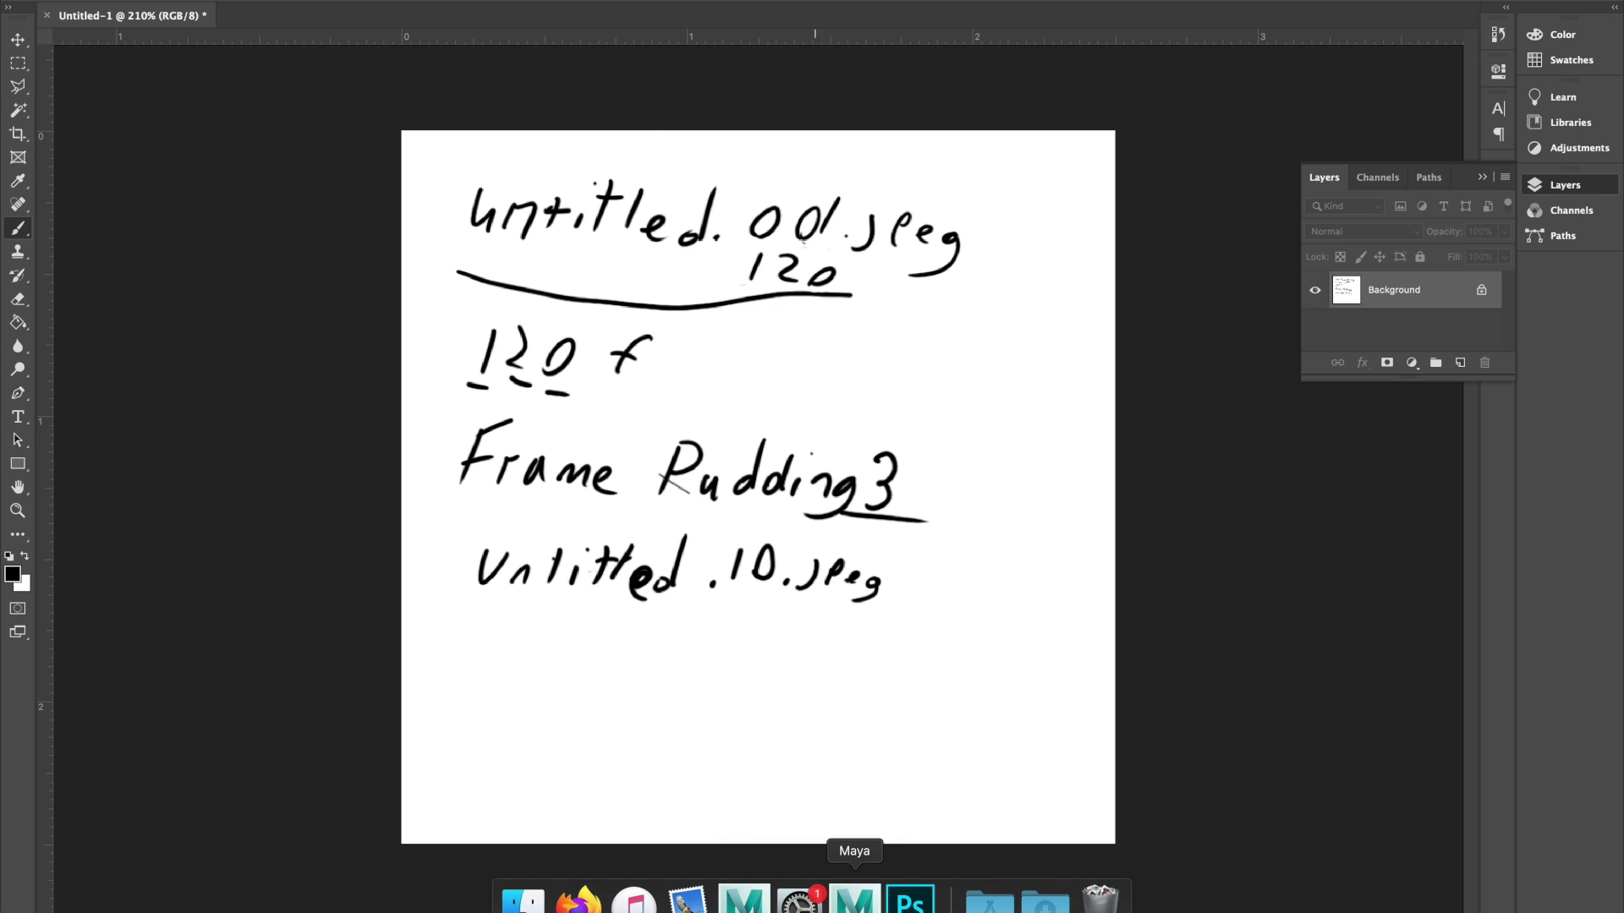
click(805, 895)
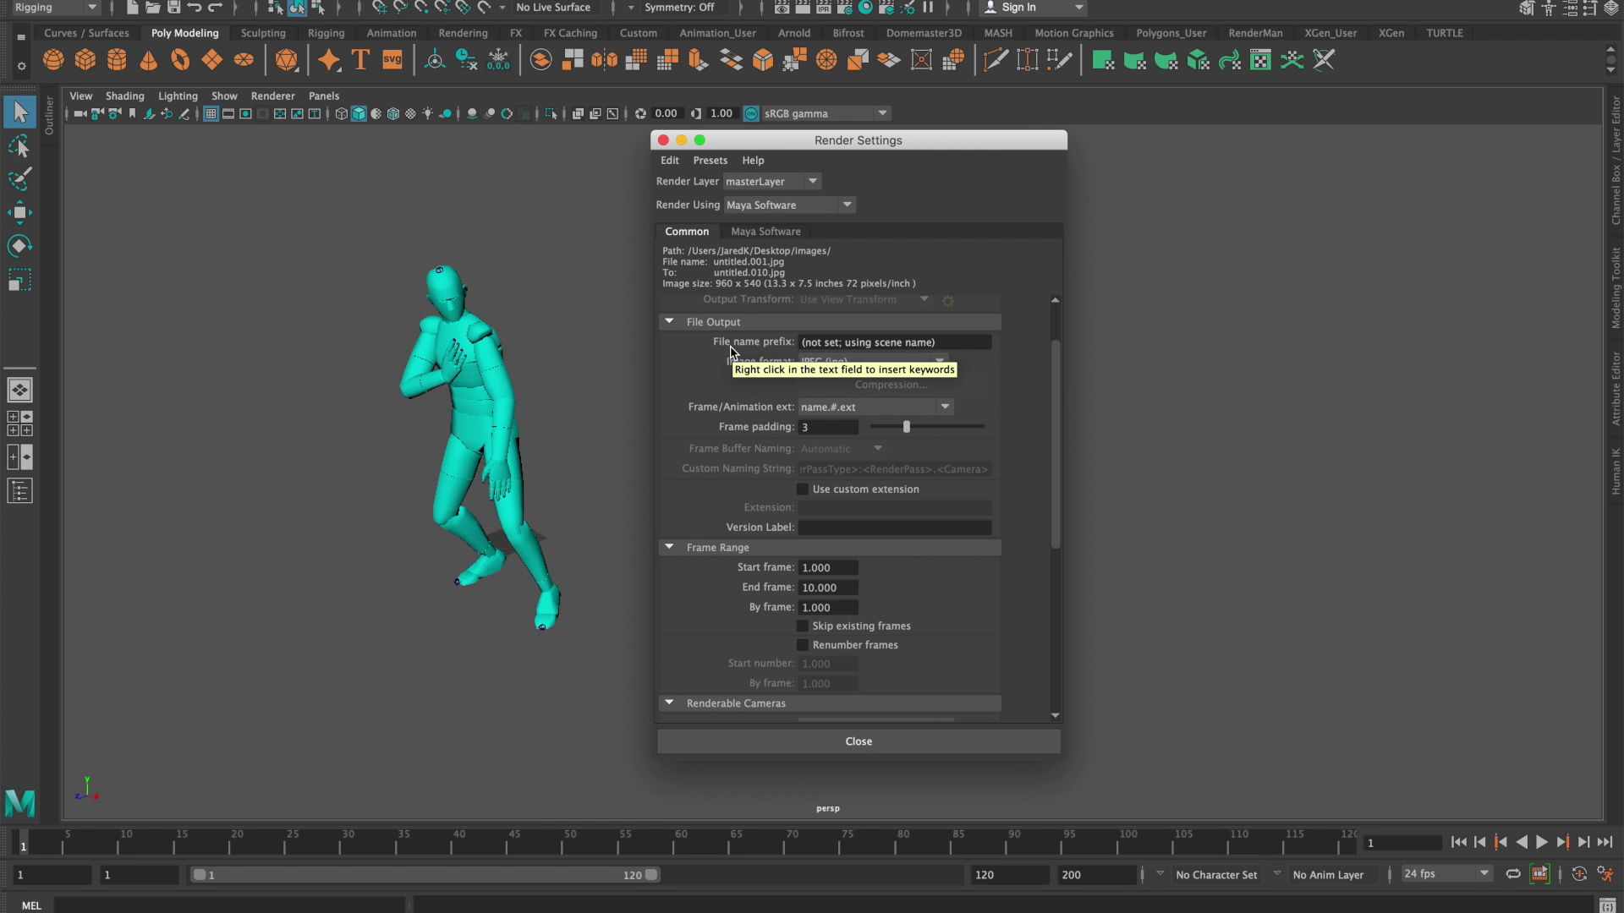
Set the end frame of the render's frame range to 120
click(840, 429)
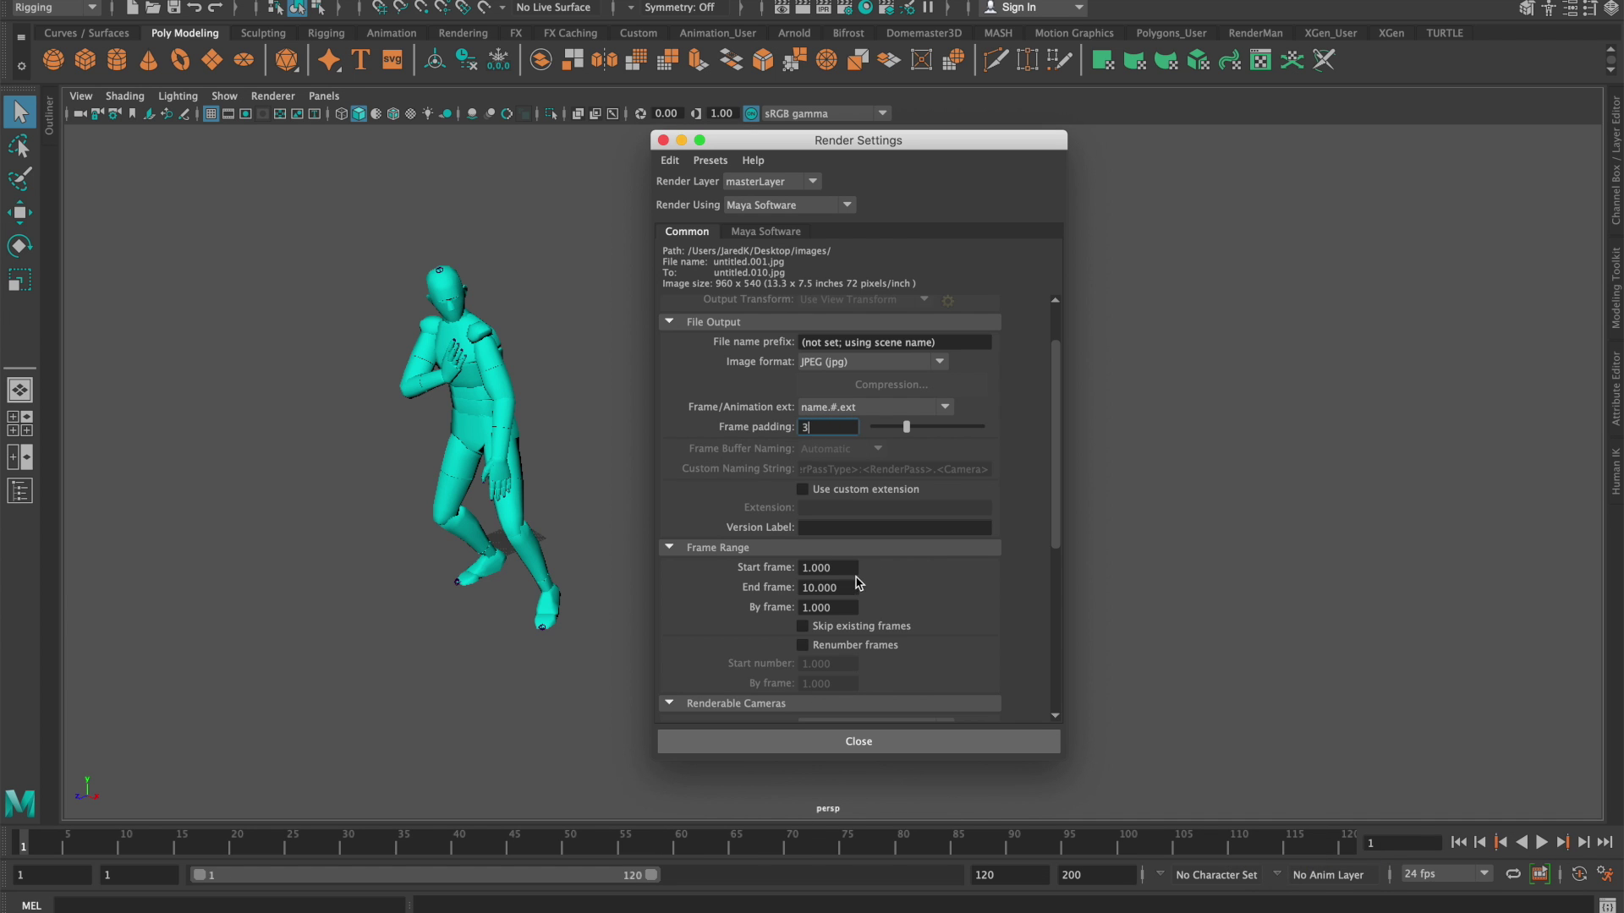
scroll(759, 508, down, 3)
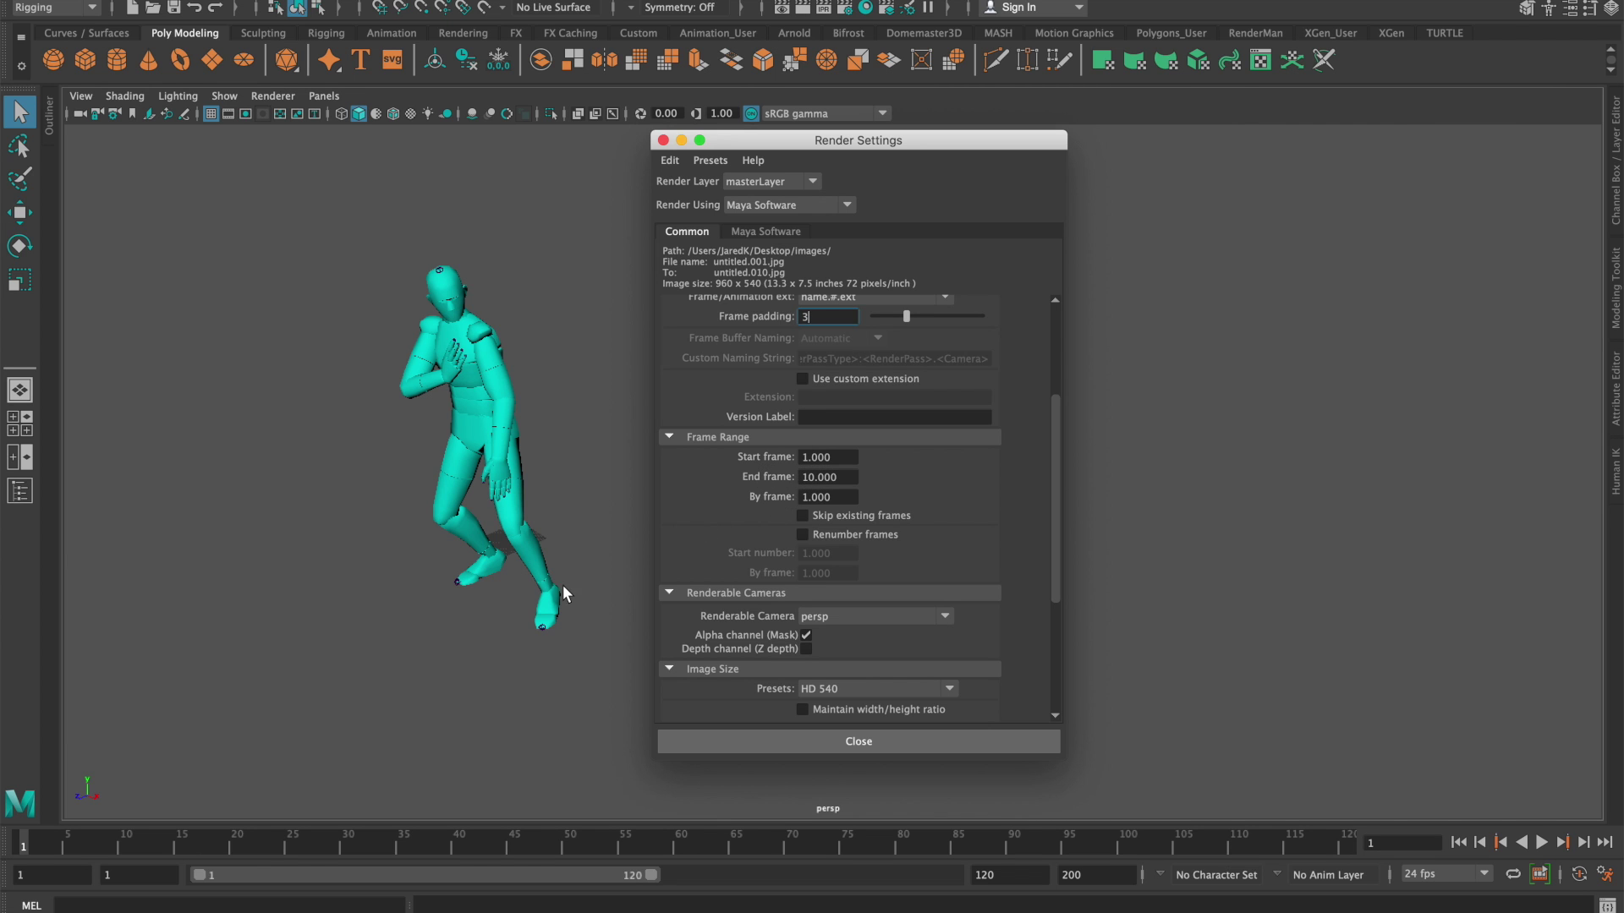
click(810, 476)
text(2)
click(846, 497)
Examine the renderable camera and image size settings, including the available resolution presets
scroll(961, 624, down, 1)
scroll(960, 624, down, 2)
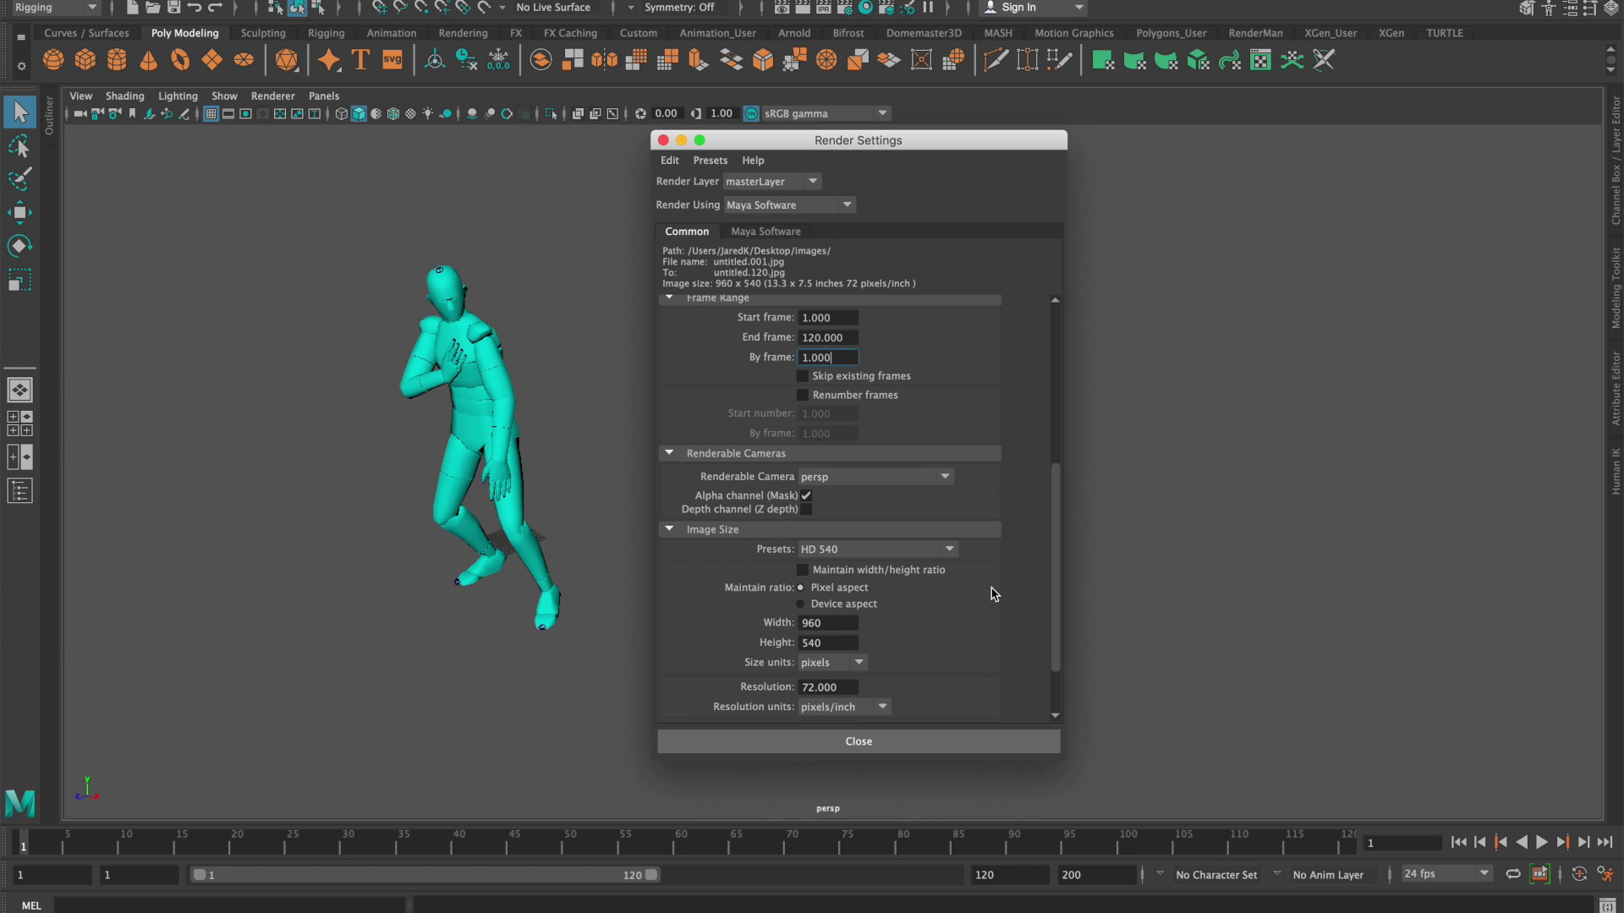
scroll(933, 603, down, 3)
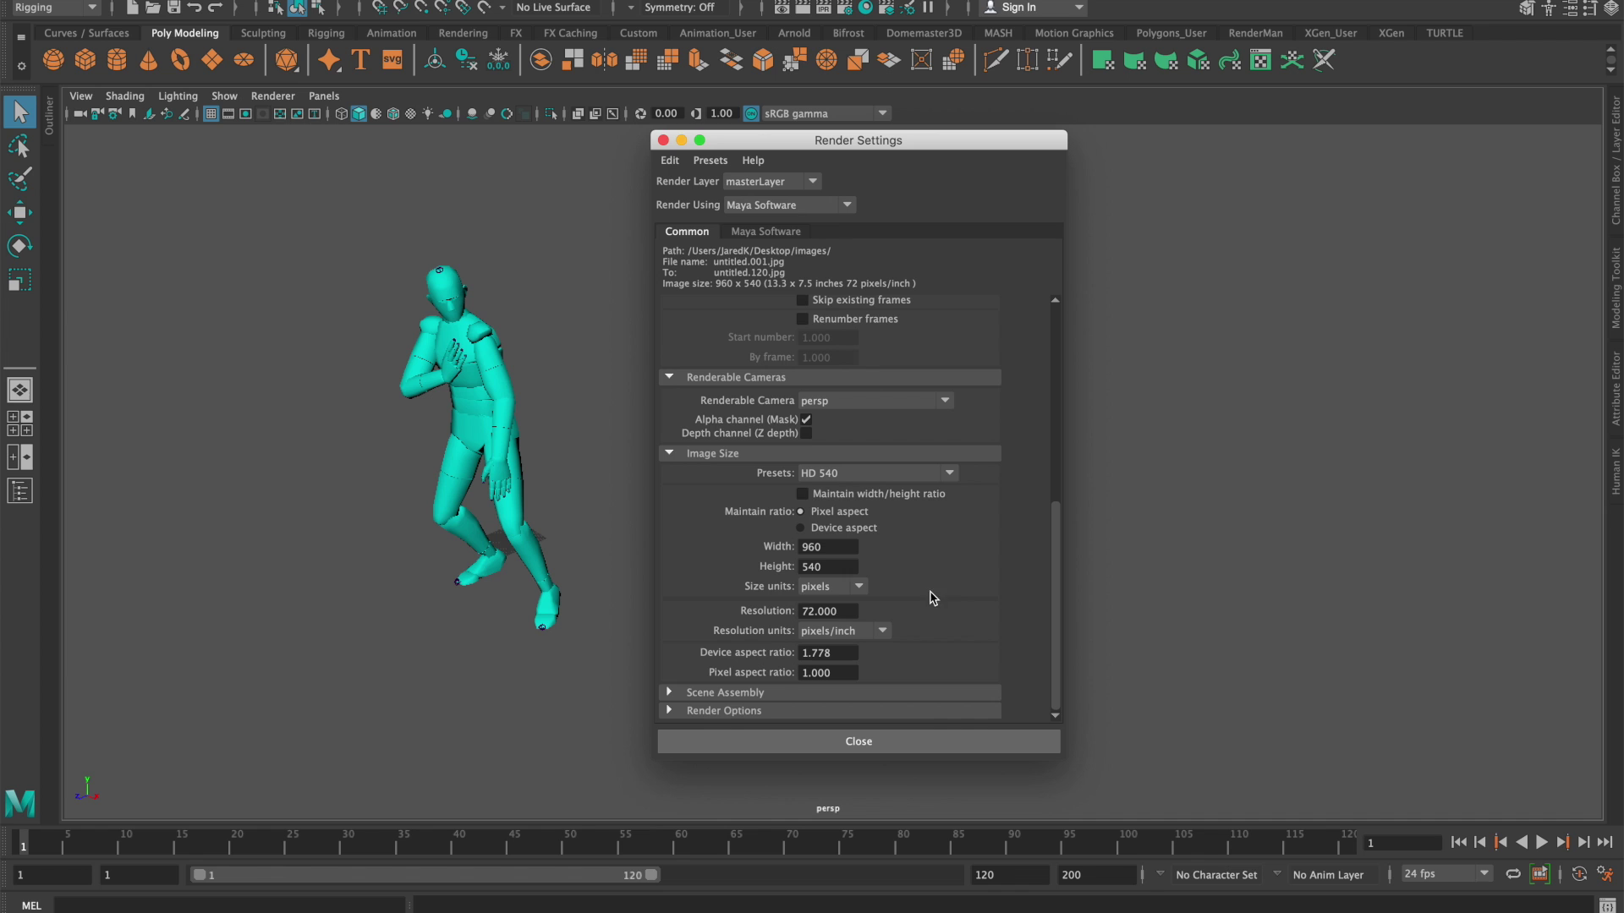
click(847, 478)
scroll(845, 583, down, 5)
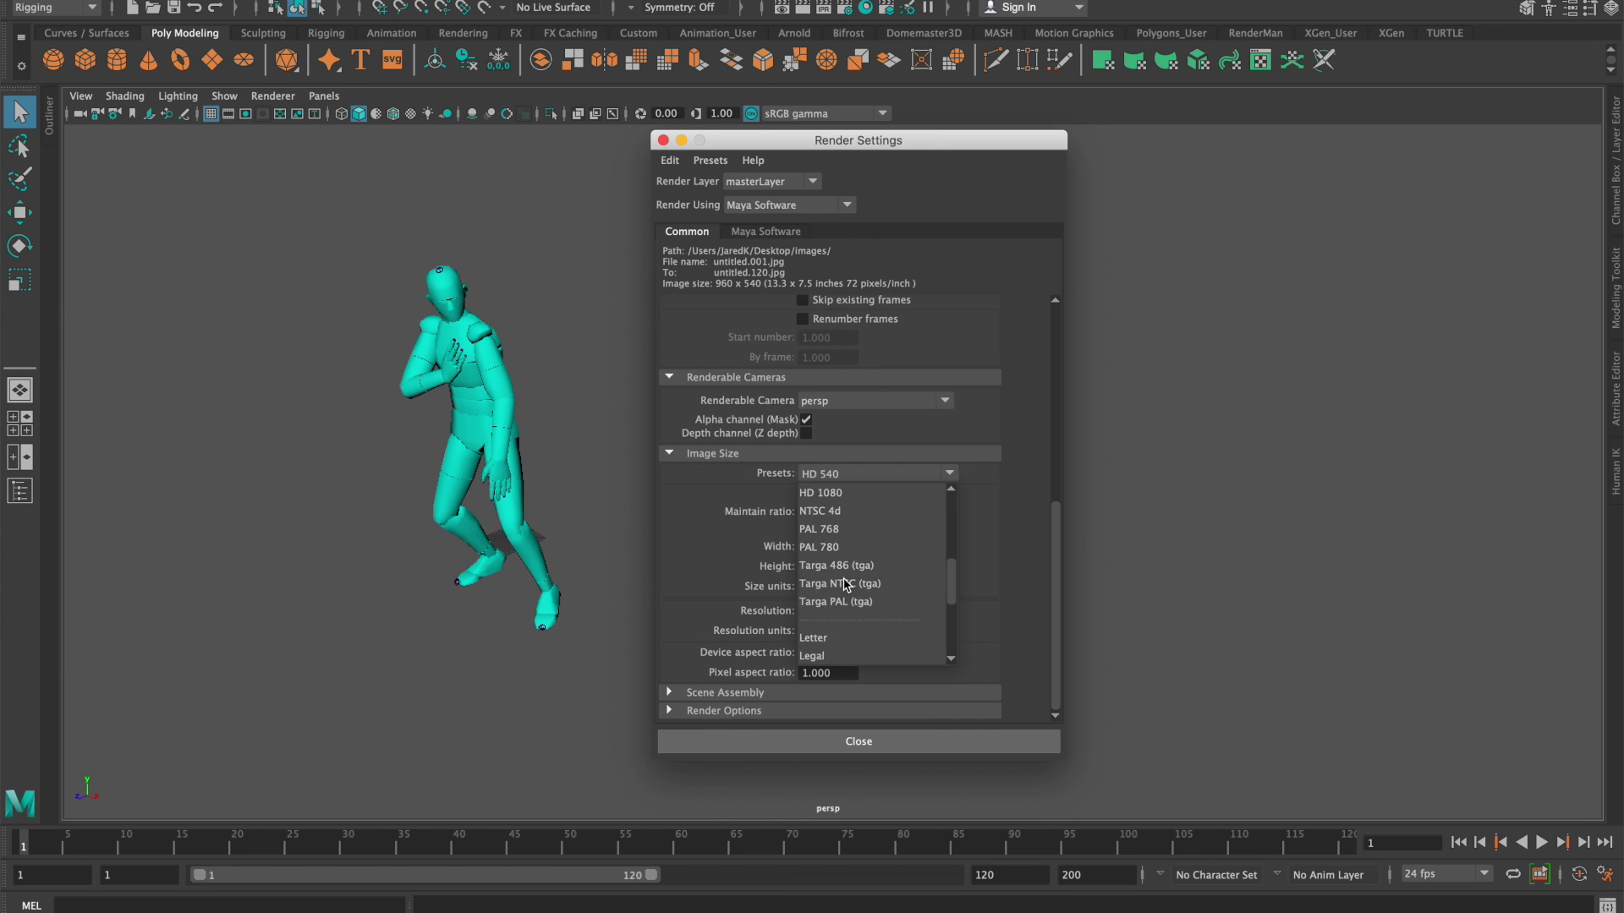
scroll(846, 584, up, 2)
scroll(846, 583, up, 3)
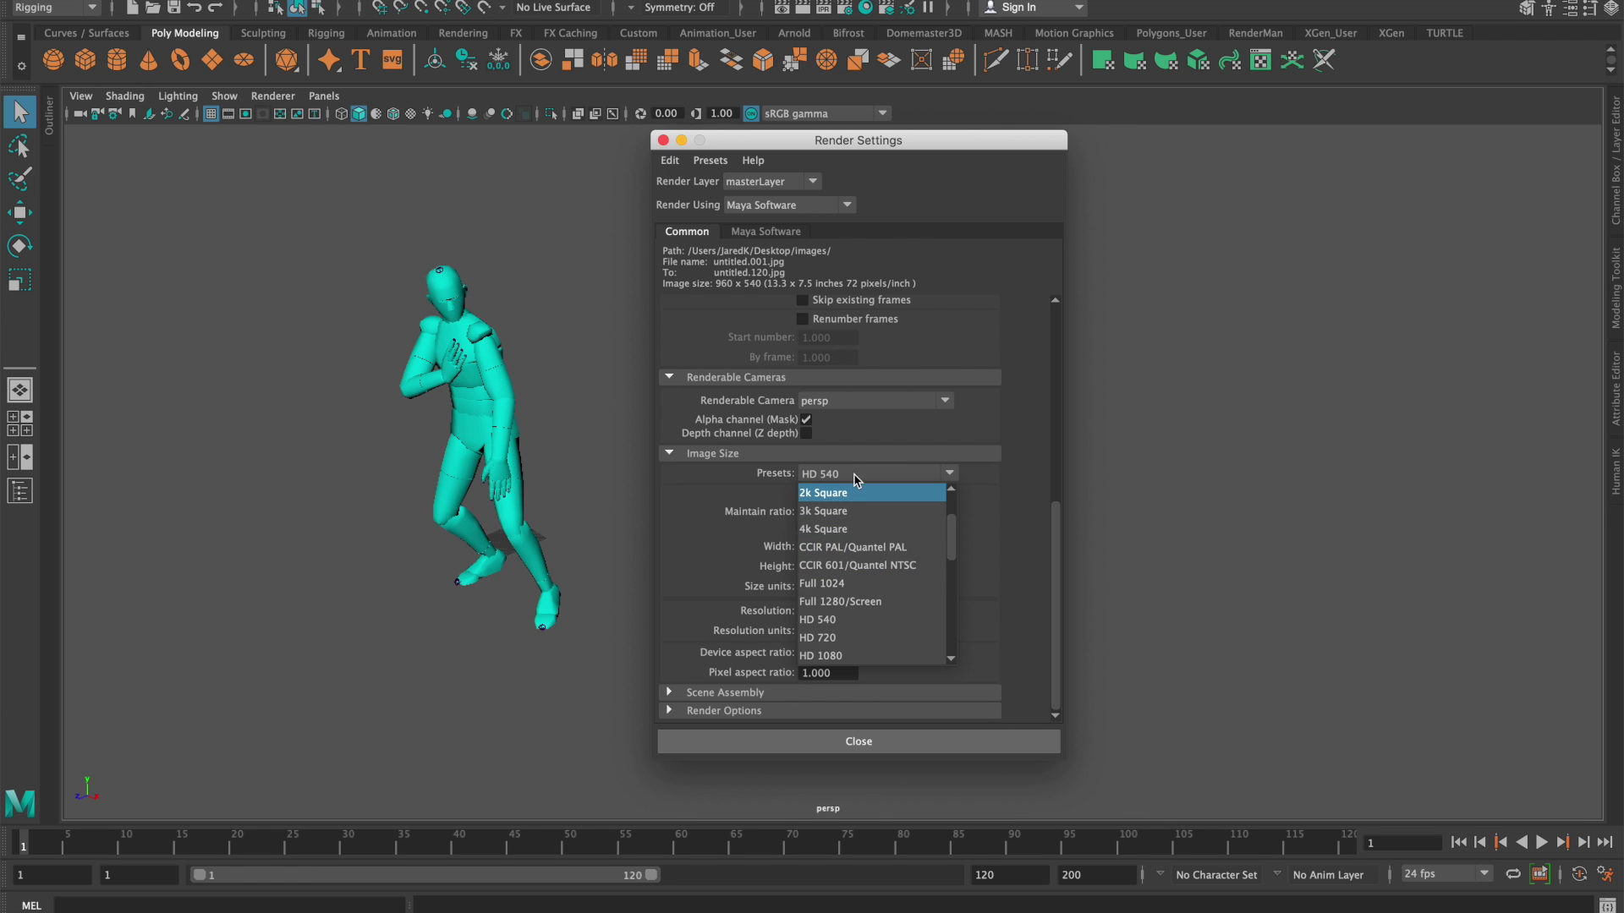
scroll(845, 549, down, 2)
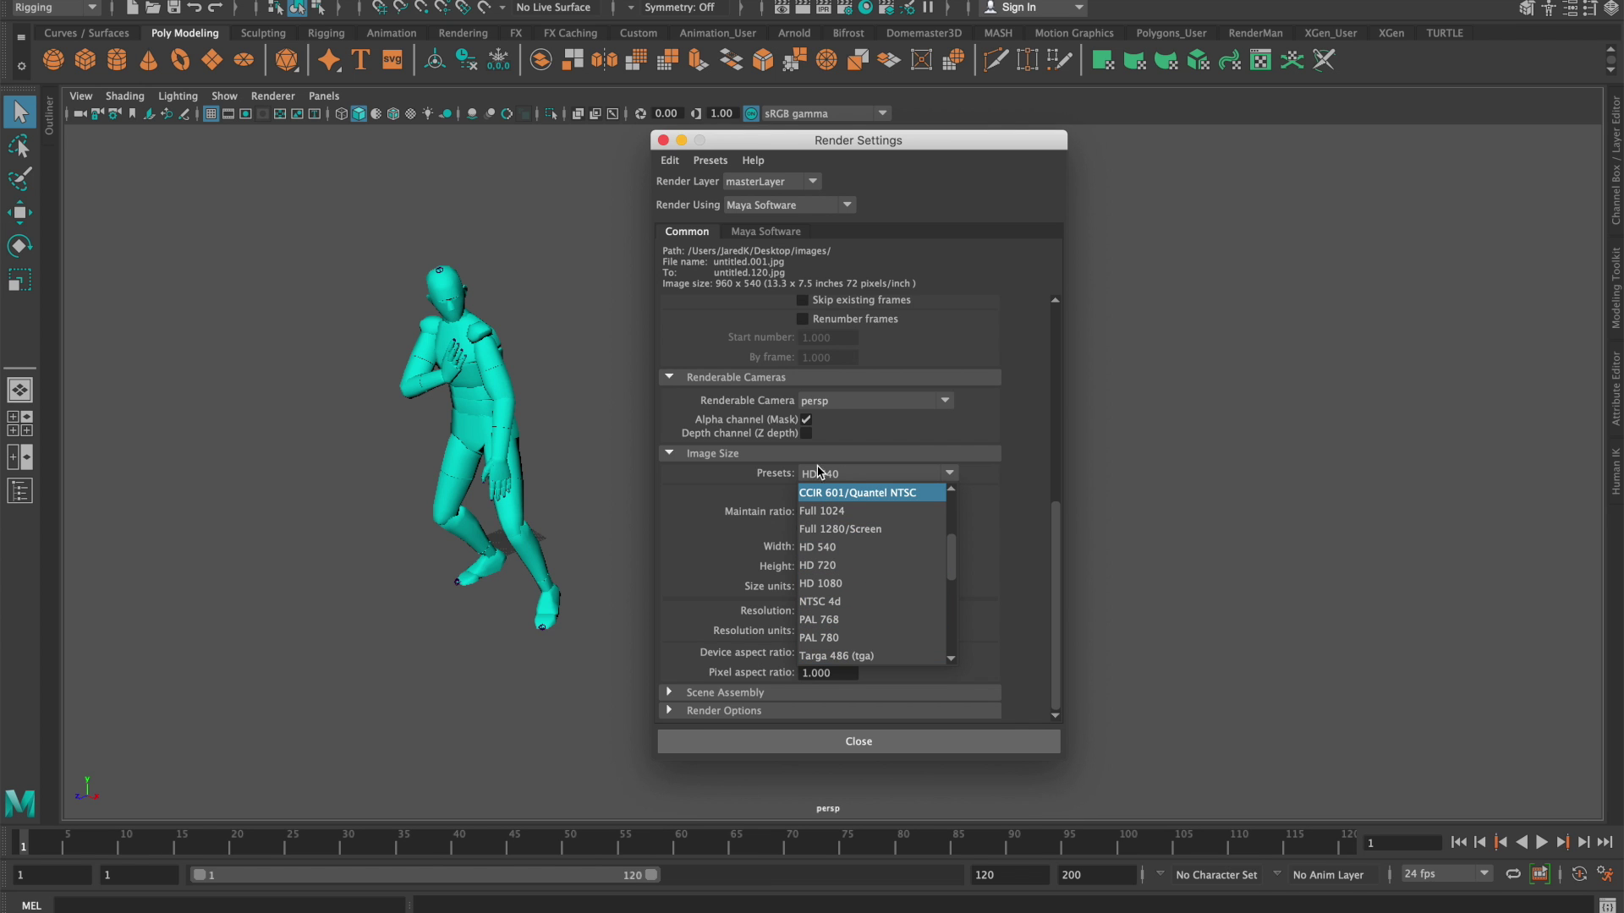
click(725, 501)
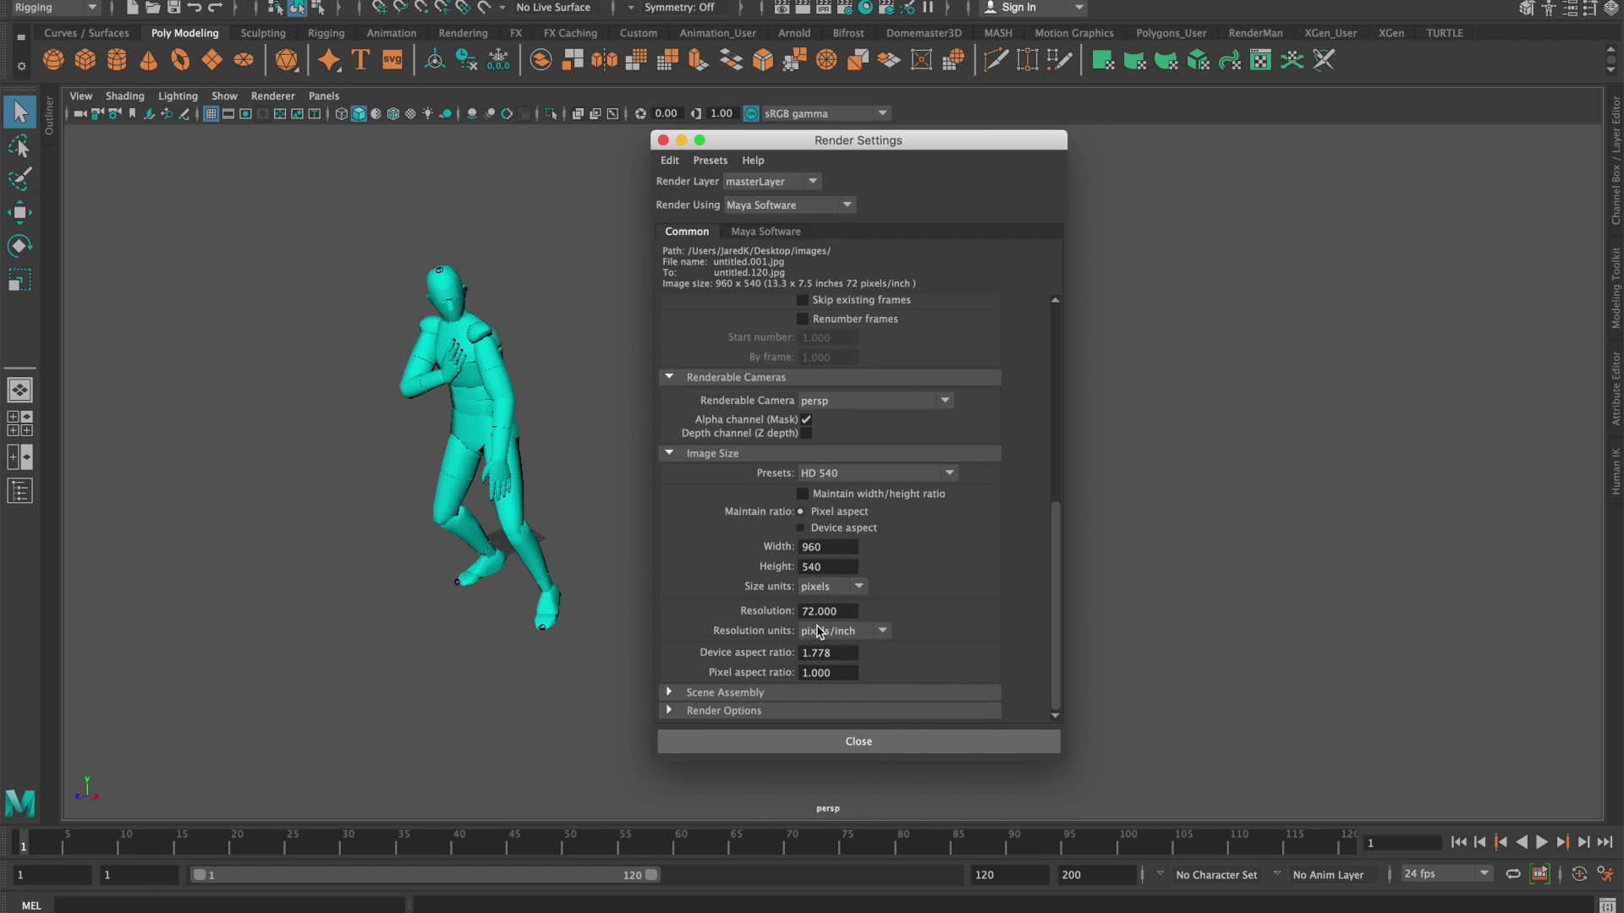
Review the Maya Software renderer's quality settings and close the render settings
scroll(817, 631, up, 5)
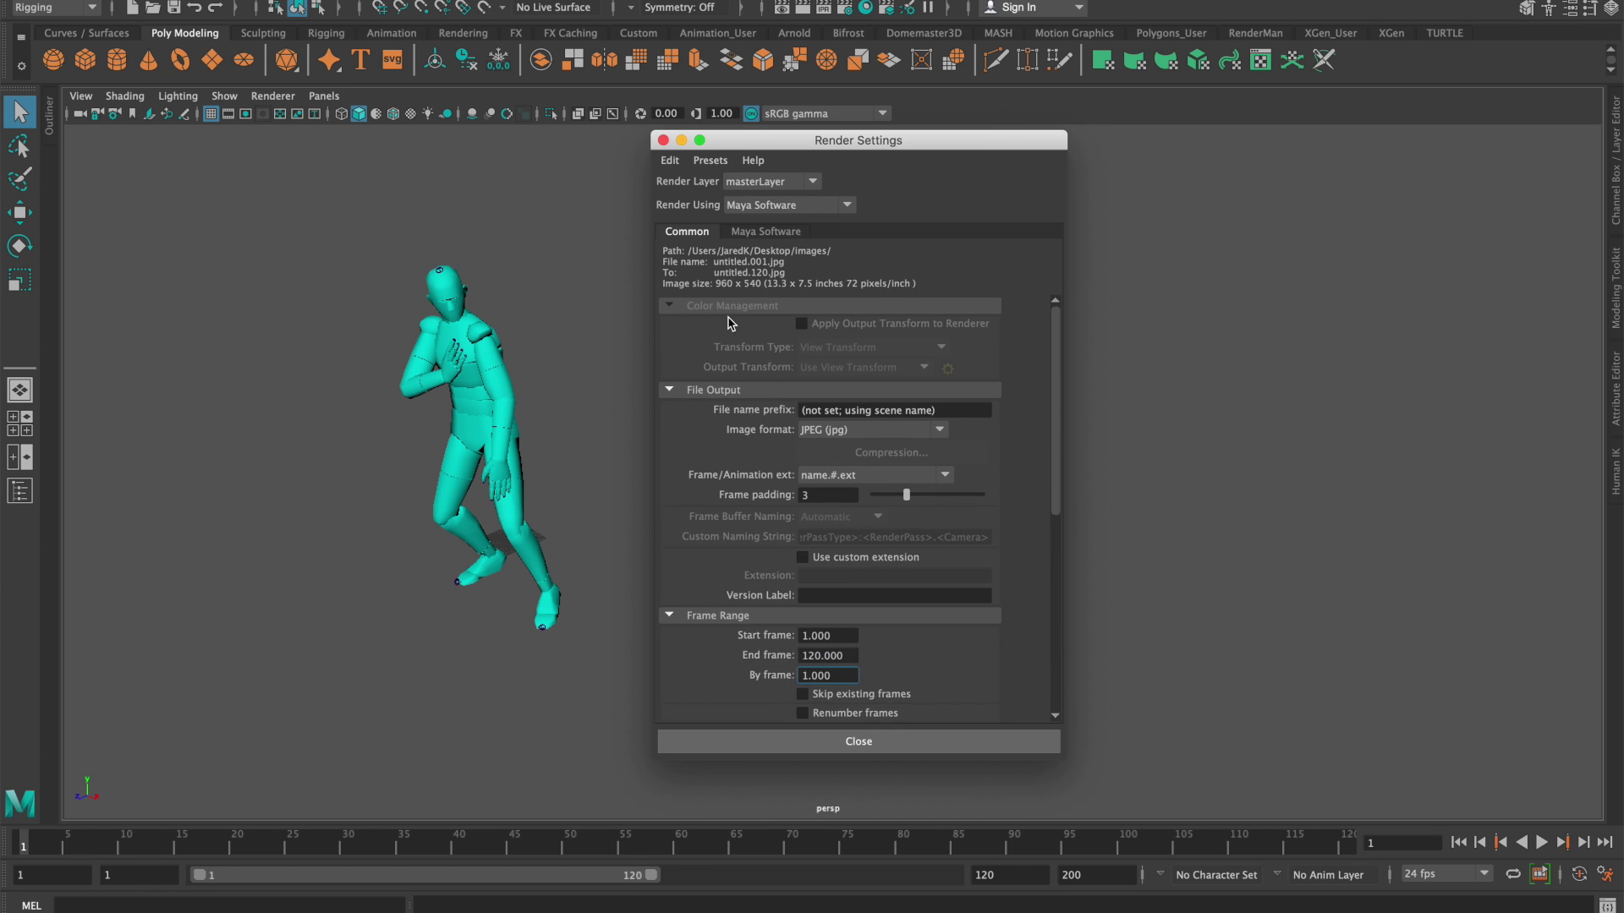
click(744, 232)
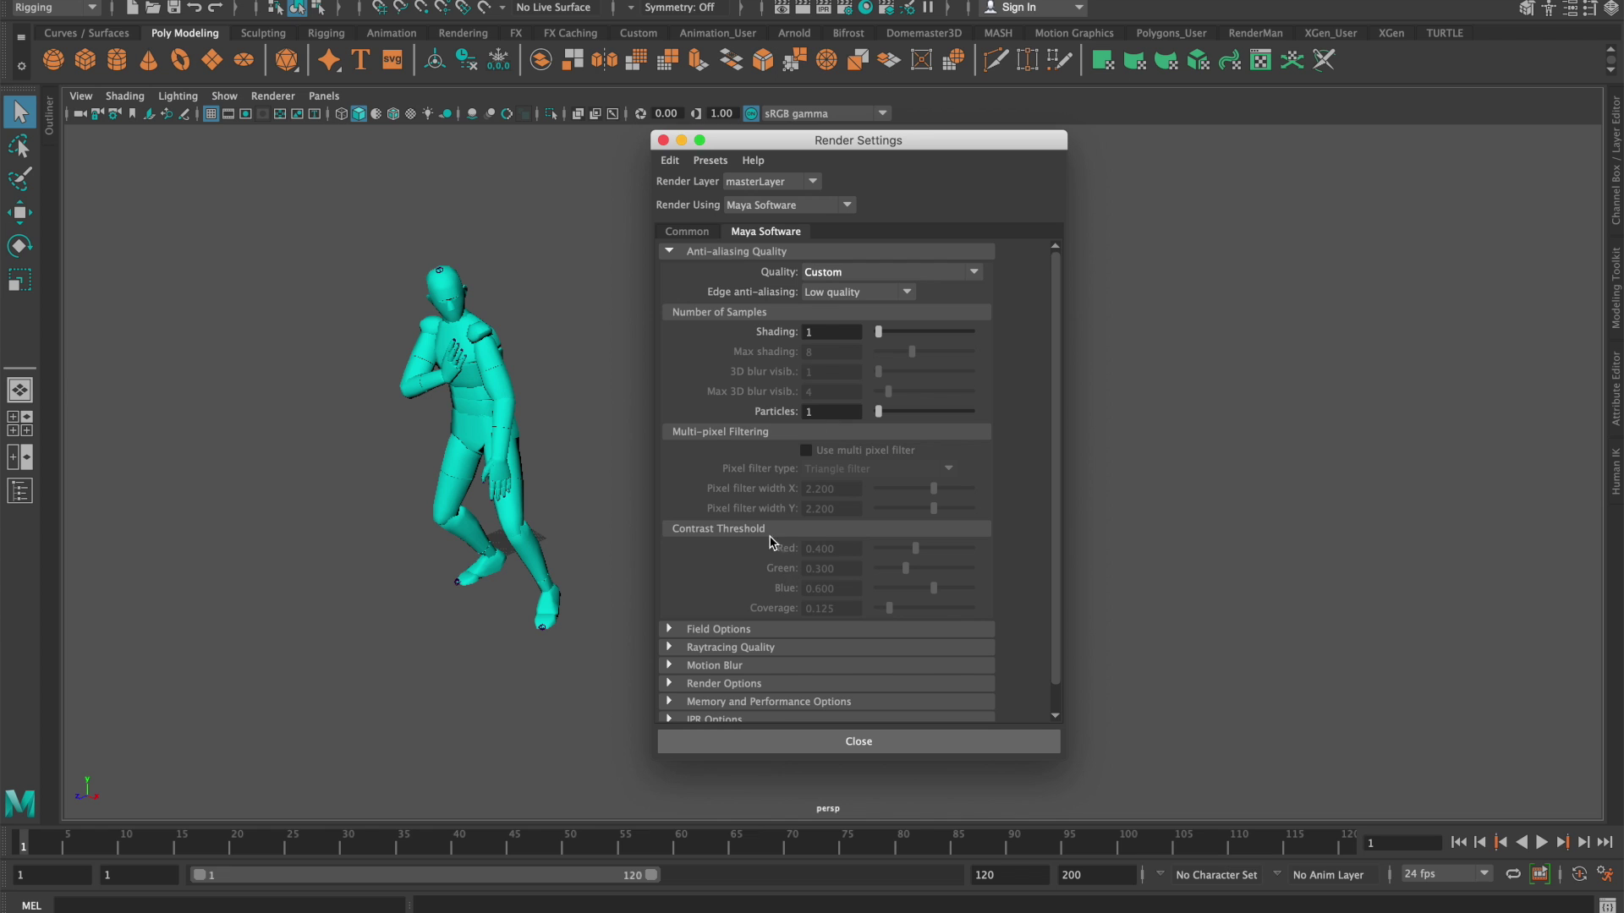
click(699, 231)
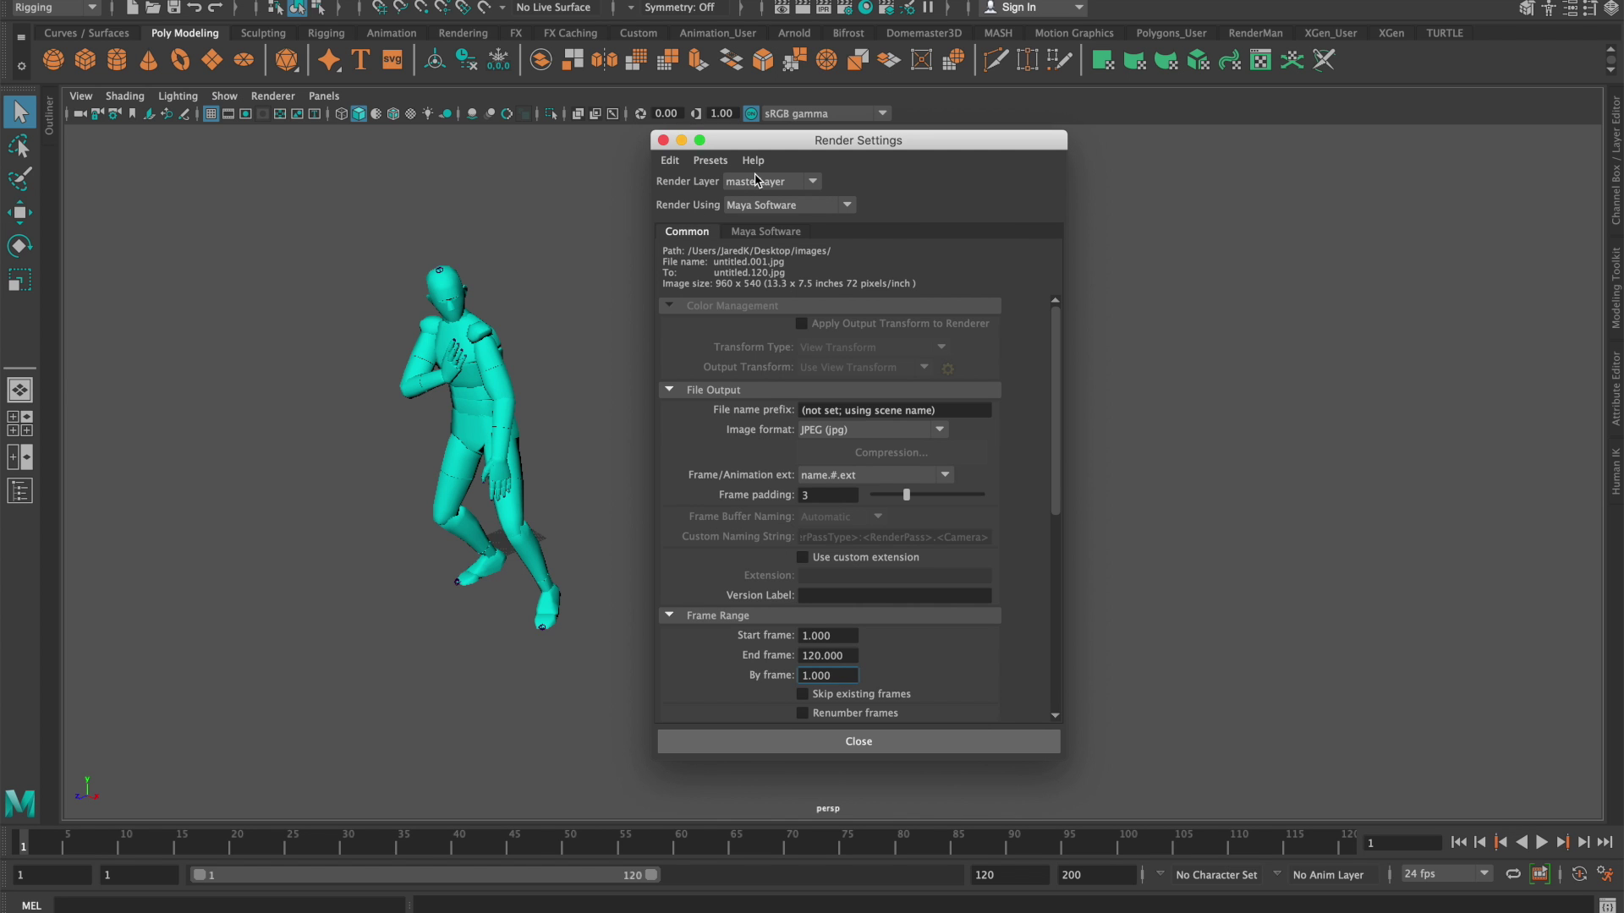
click(664, 140)
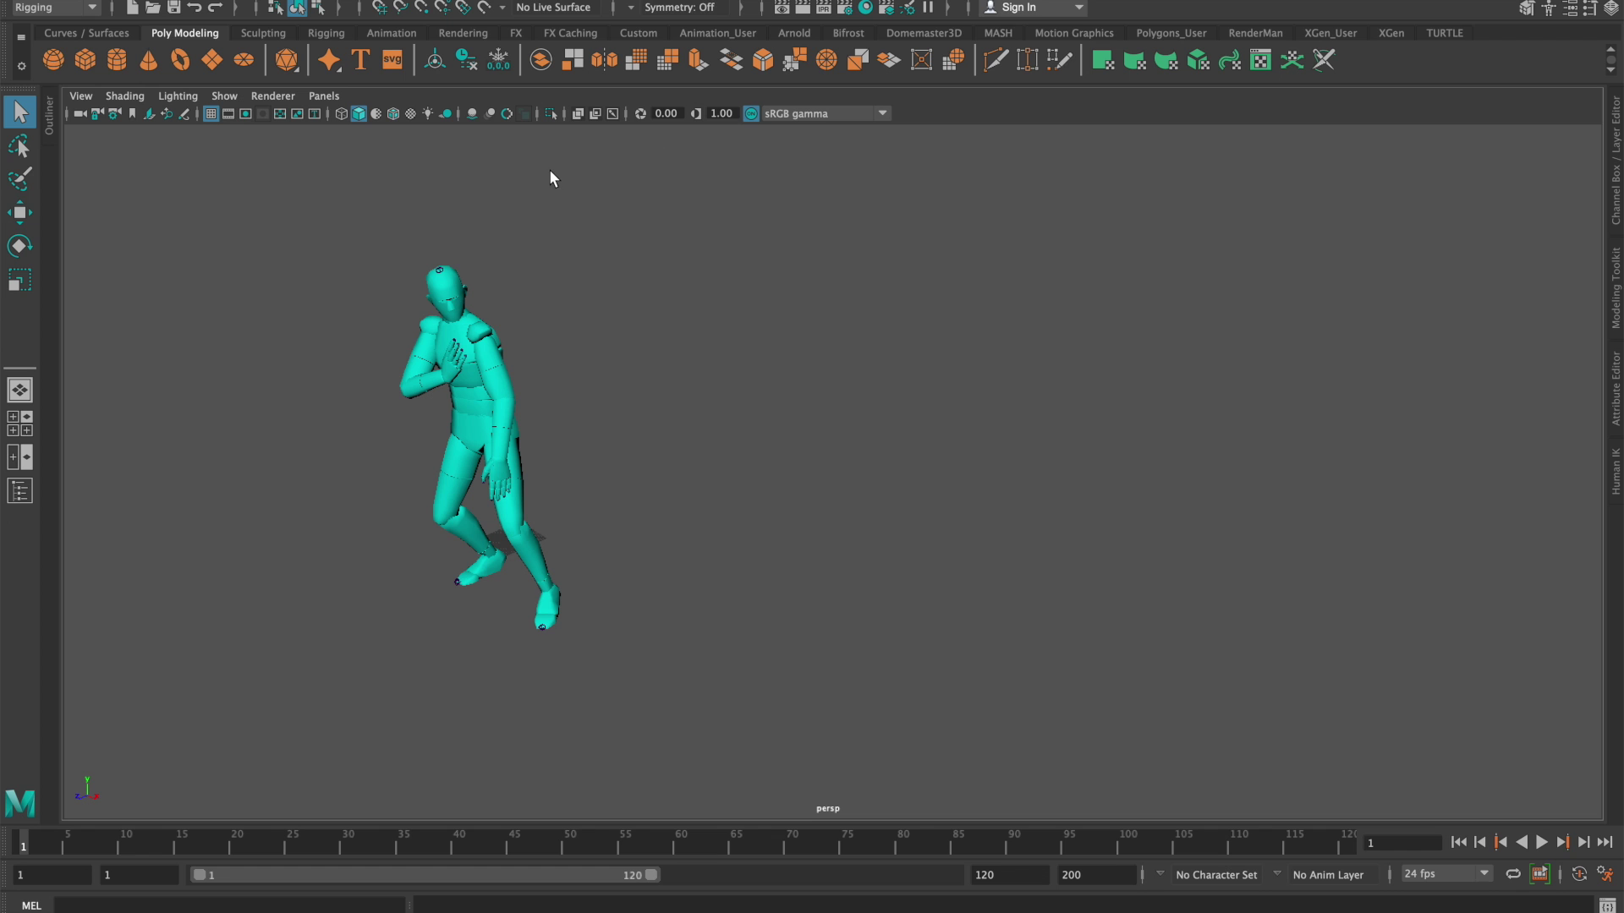
Save the scene to the Desktop as a Maya Binary file named "test" and check the output file names in the render settings
click(38, 1)
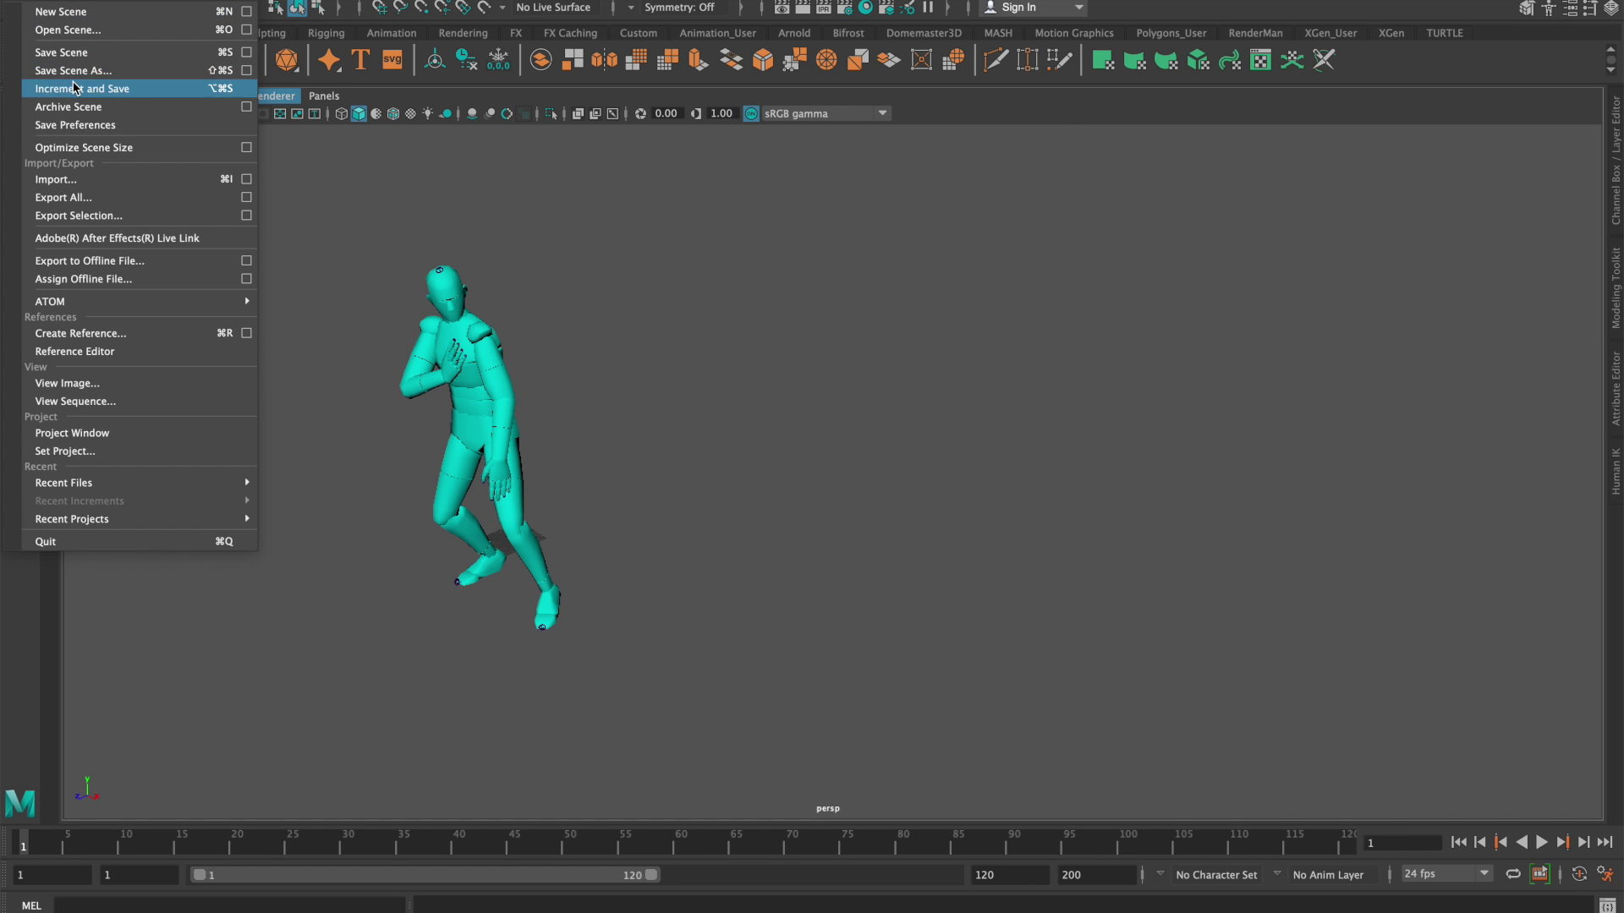
click(72, 70)
click(279, 189)
click(504, 532)
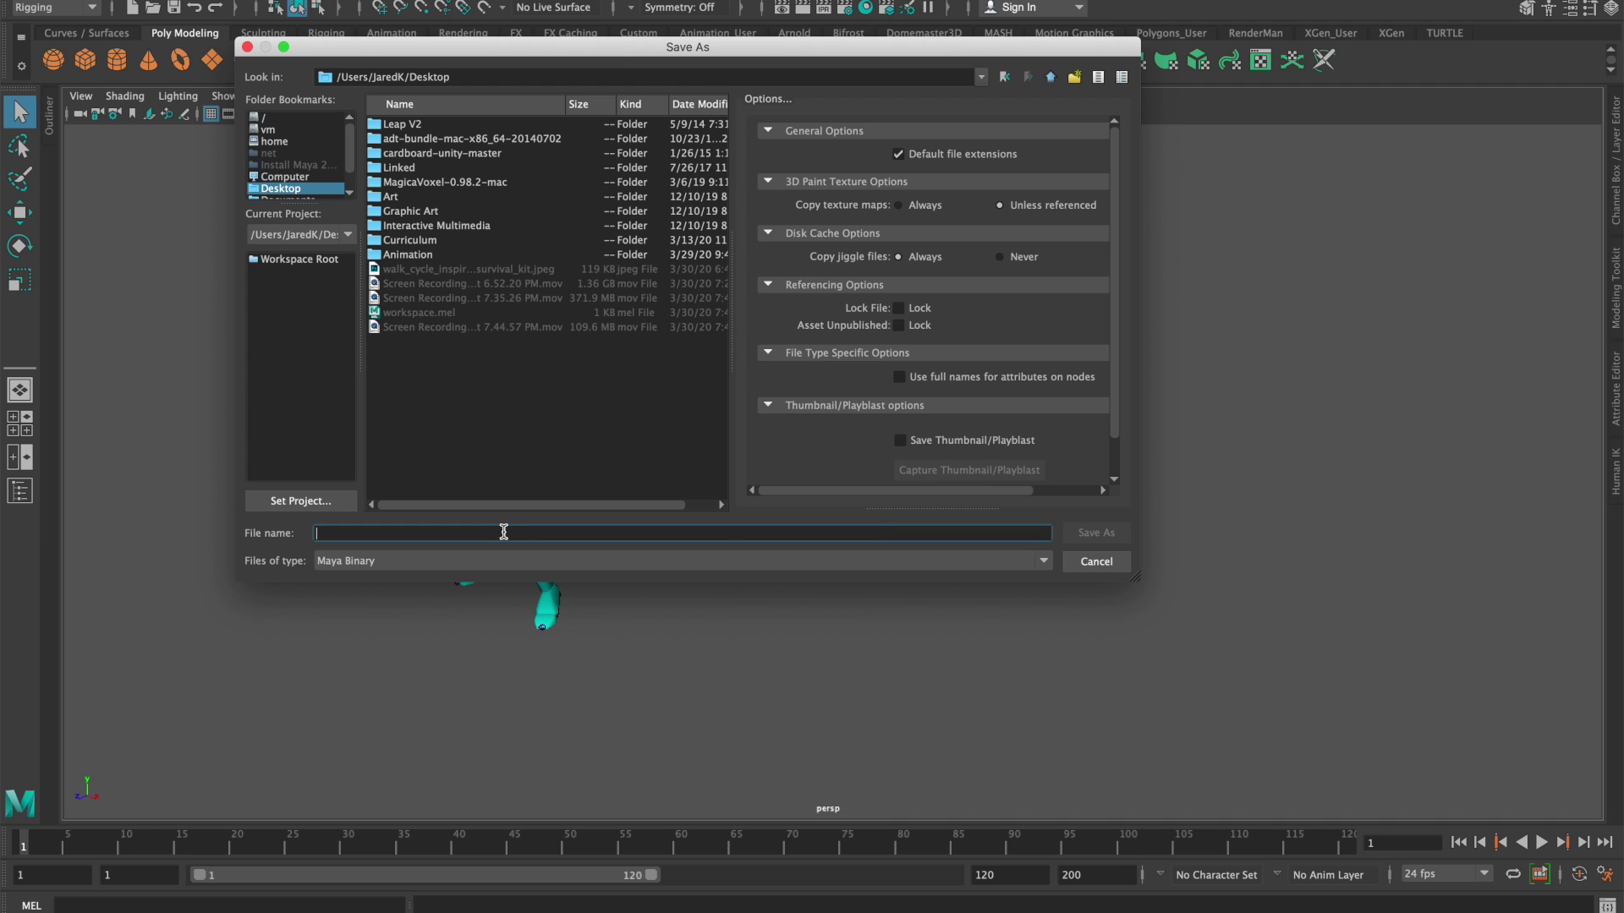
text(test)
click(1096, 532)
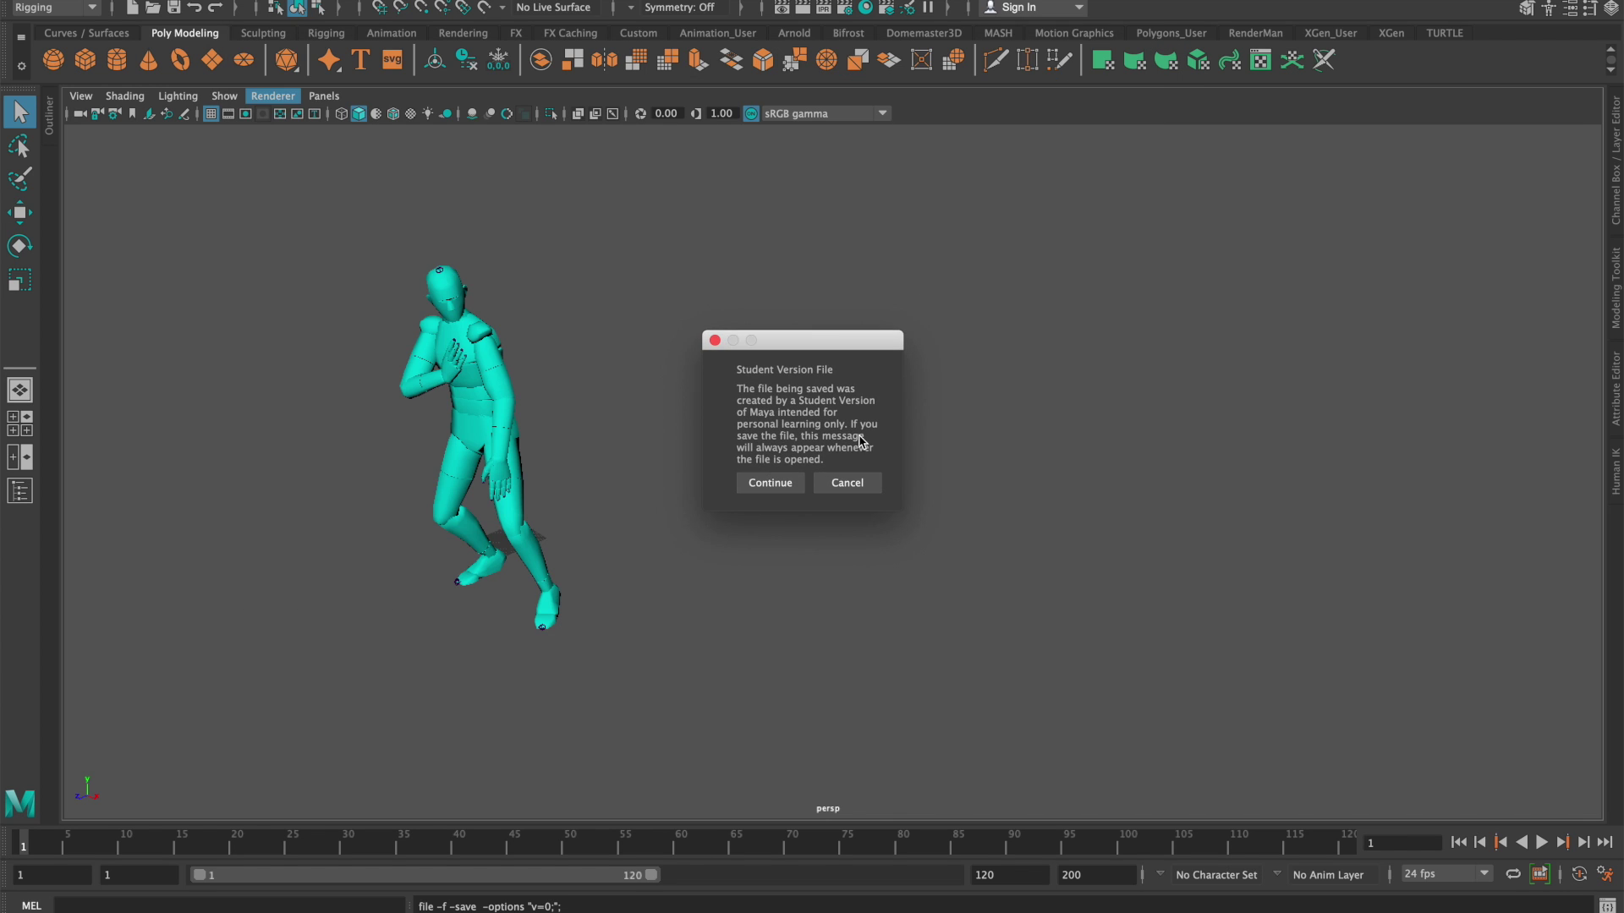
click(773, 482)
click(842, 10)
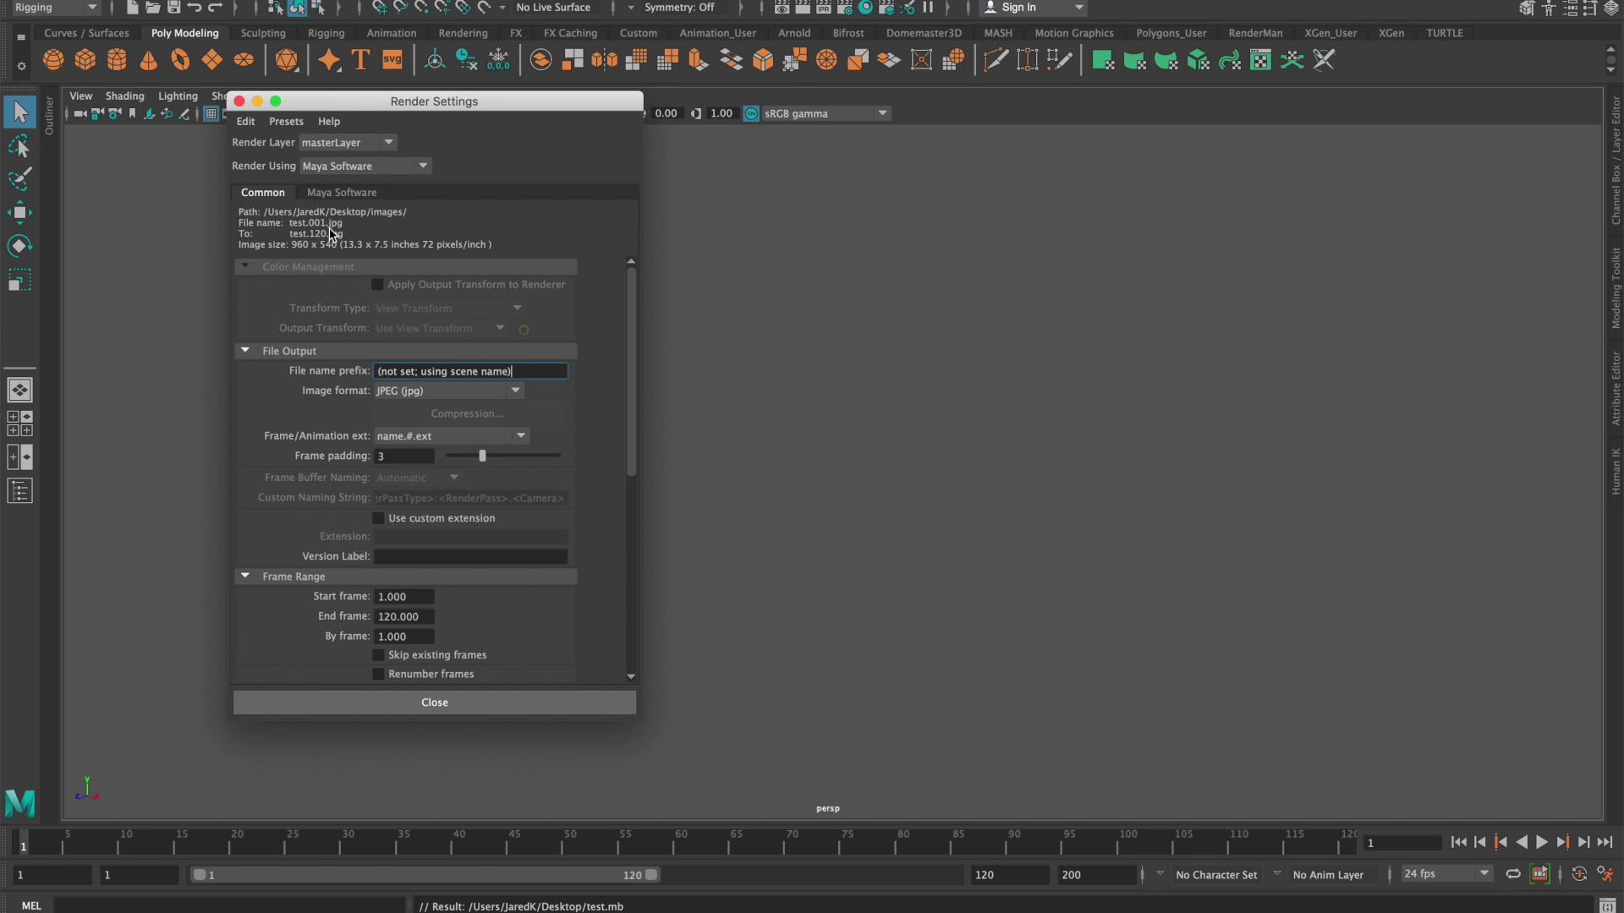
click(239, 102)
Switch to the Rendering menu set and render the sequence from the persp camera, closing the sequence options
click(72, 9)
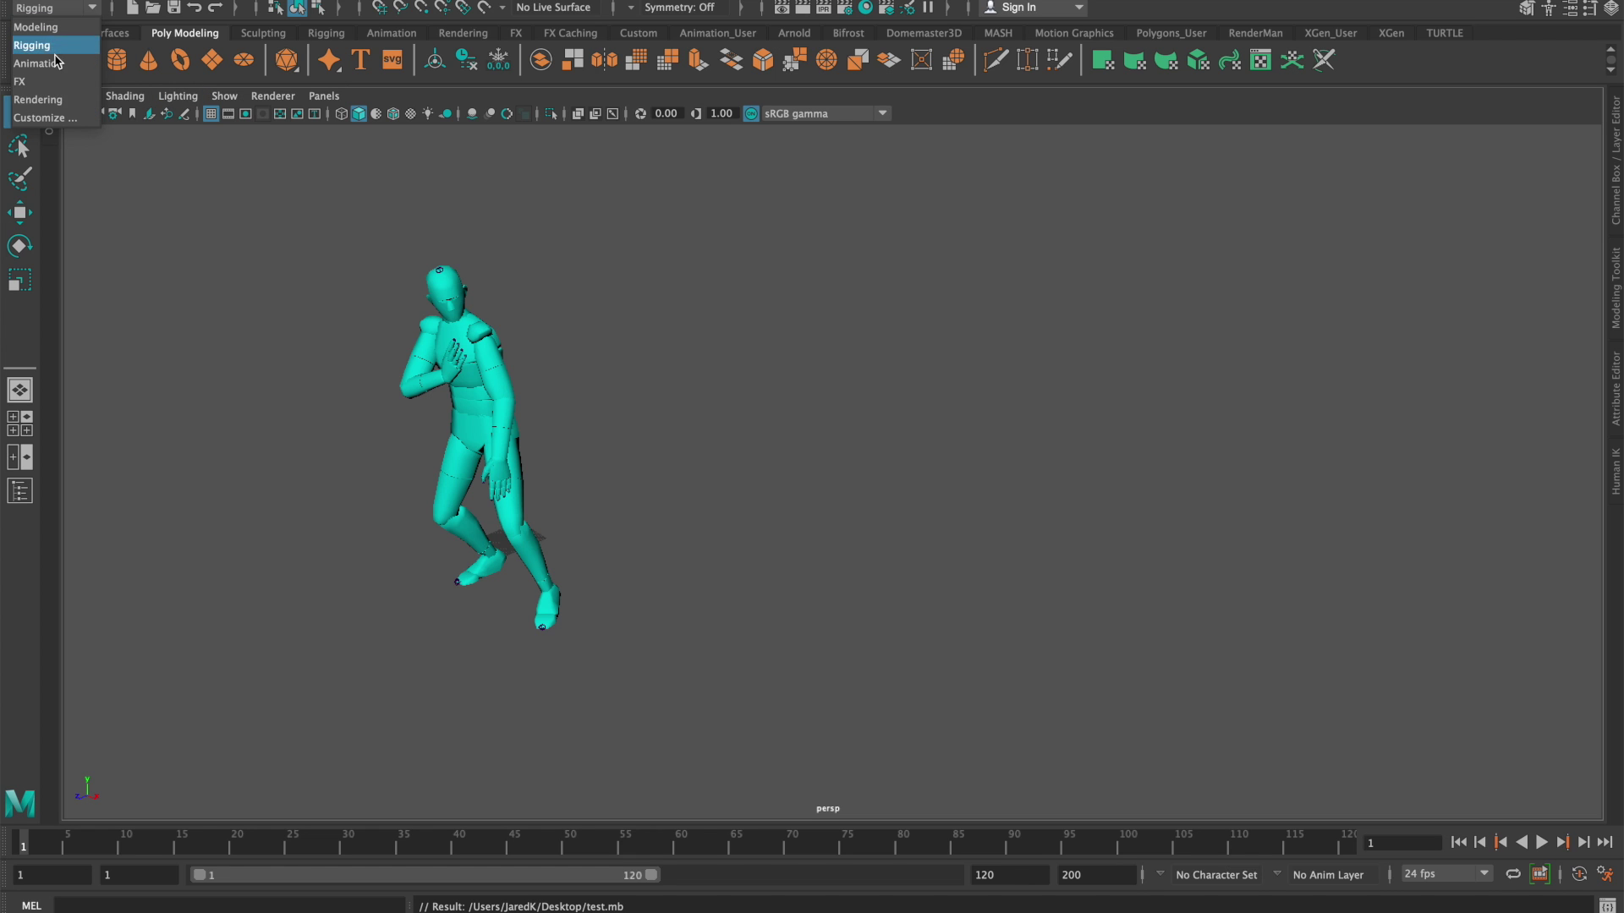
click(53, 99)
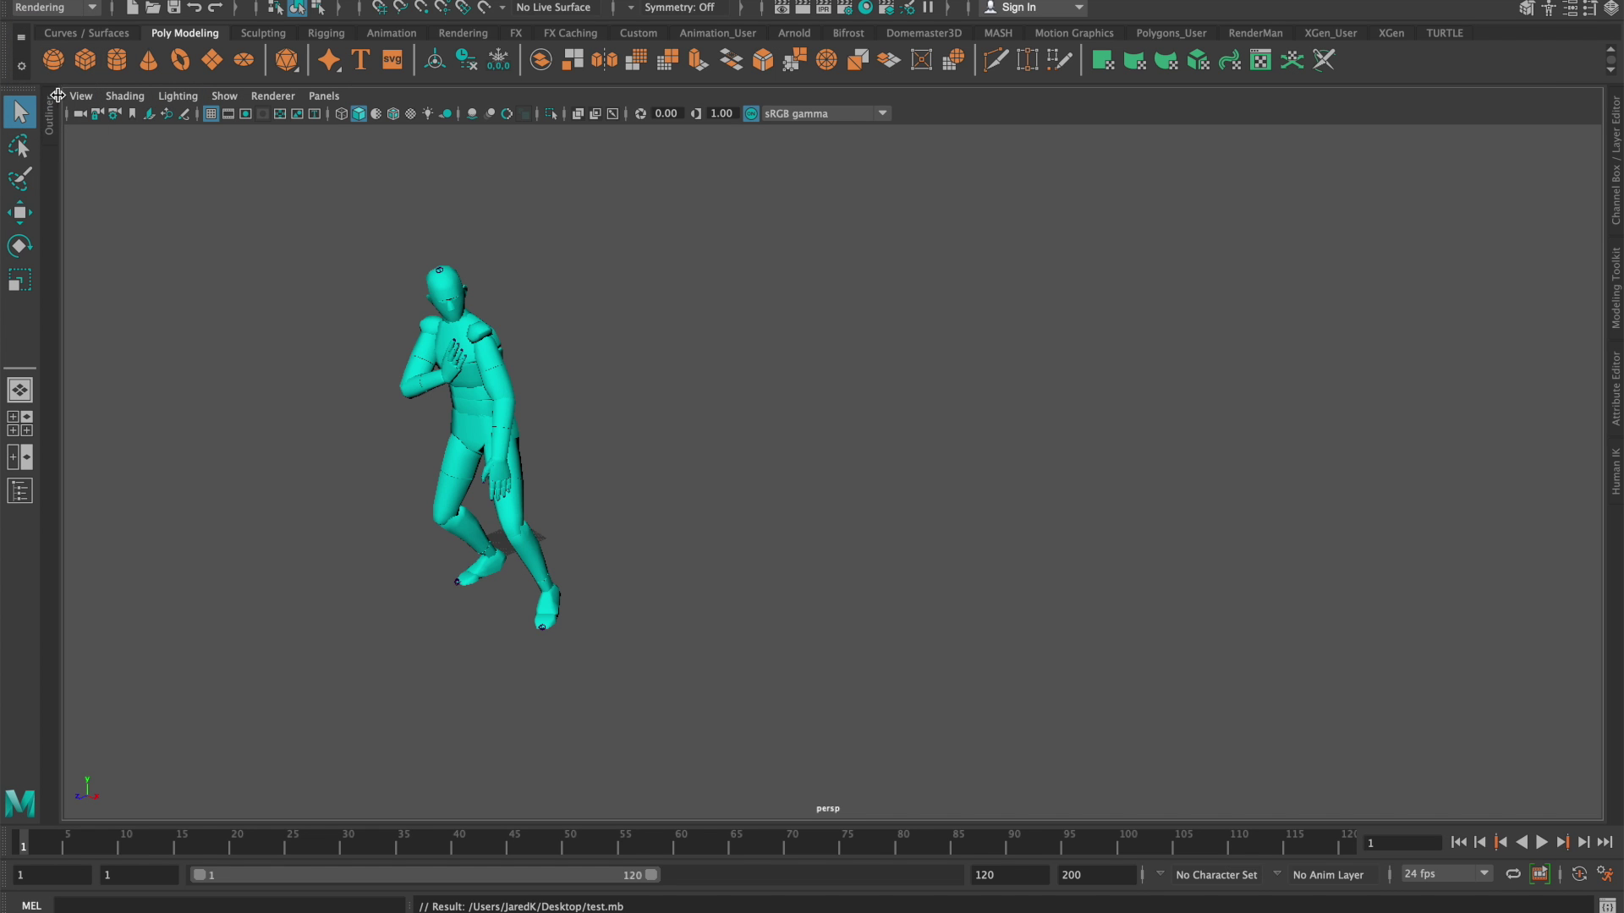
click(487, 1)
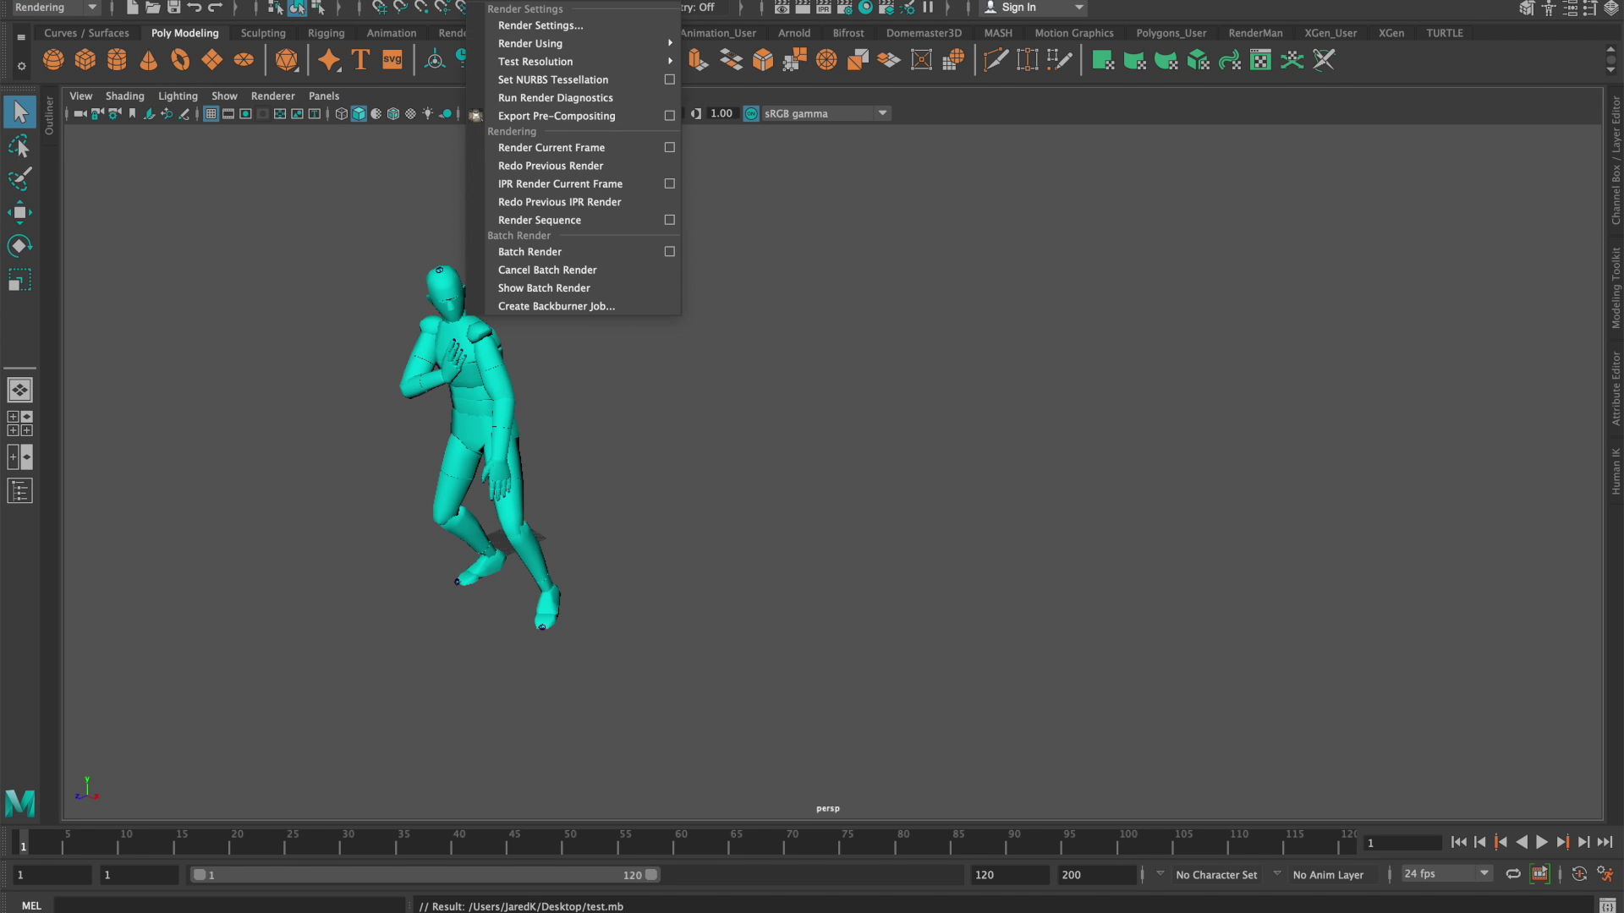
click(672, 223)
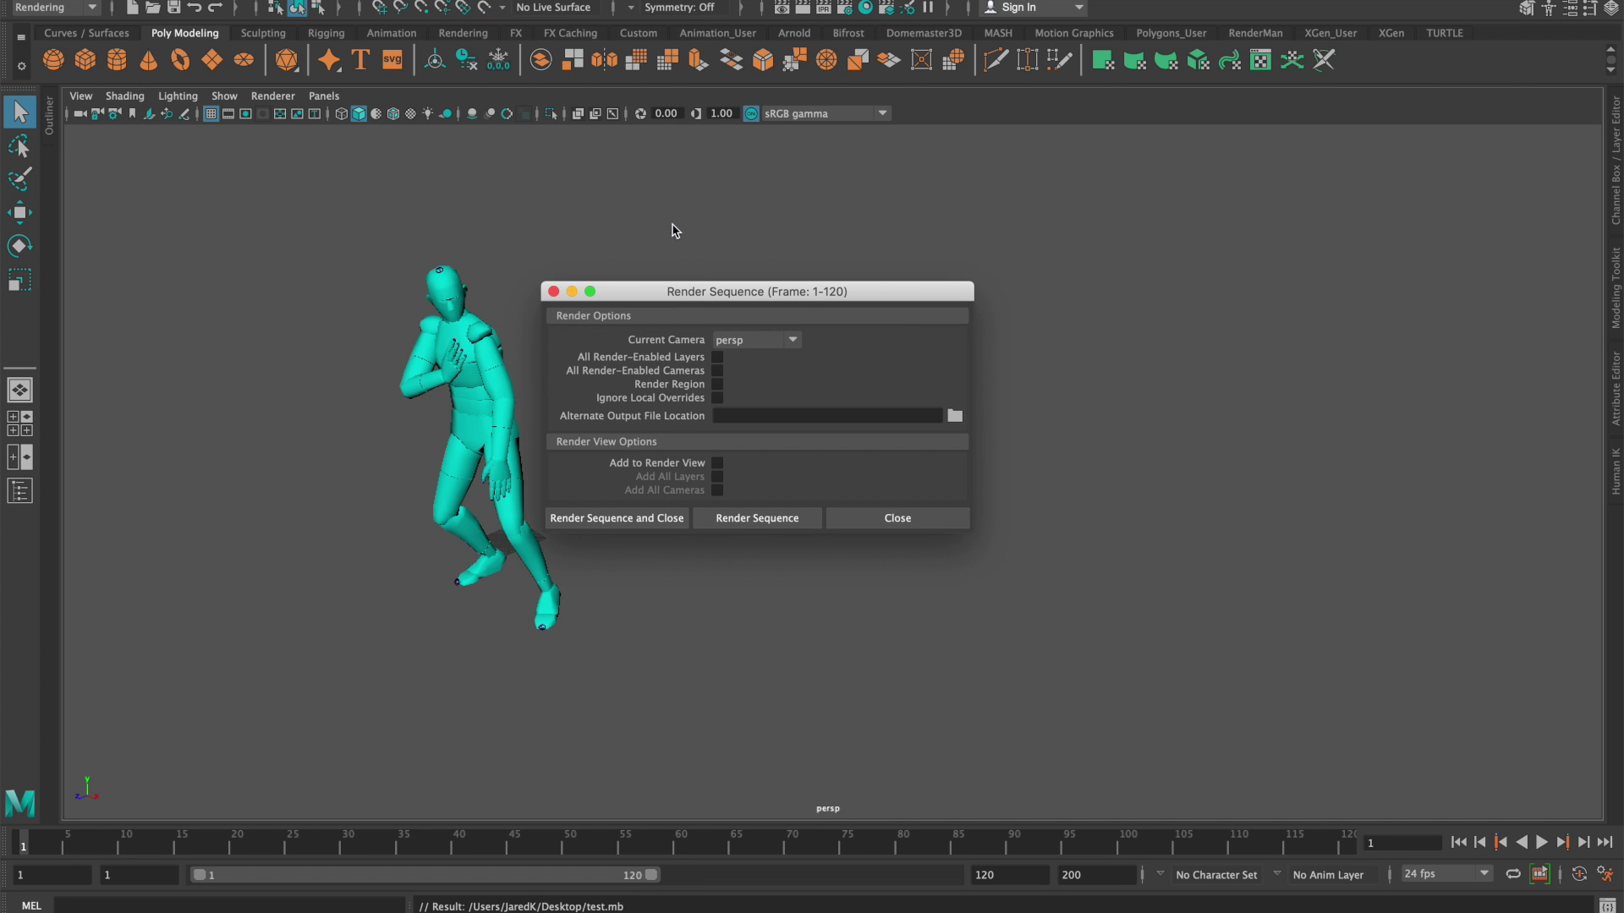
click(636, 523)
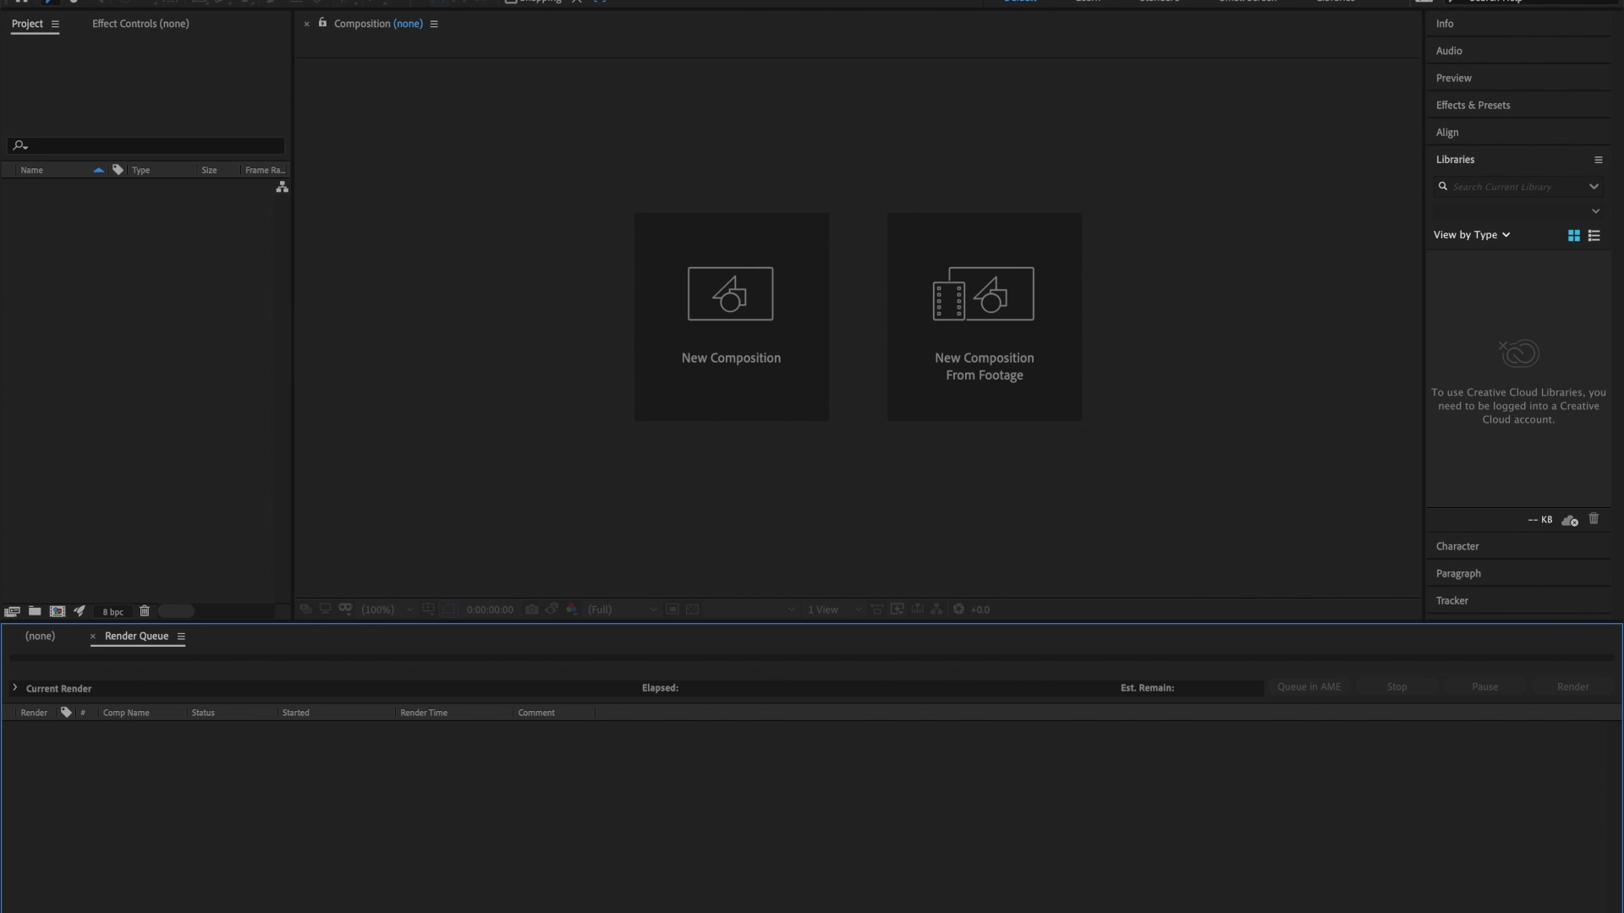
Switch to the Desktop, open the images folder's tmp subfolder, and preview the rendered frames one after another from test.001.jpg
click(28, 0)
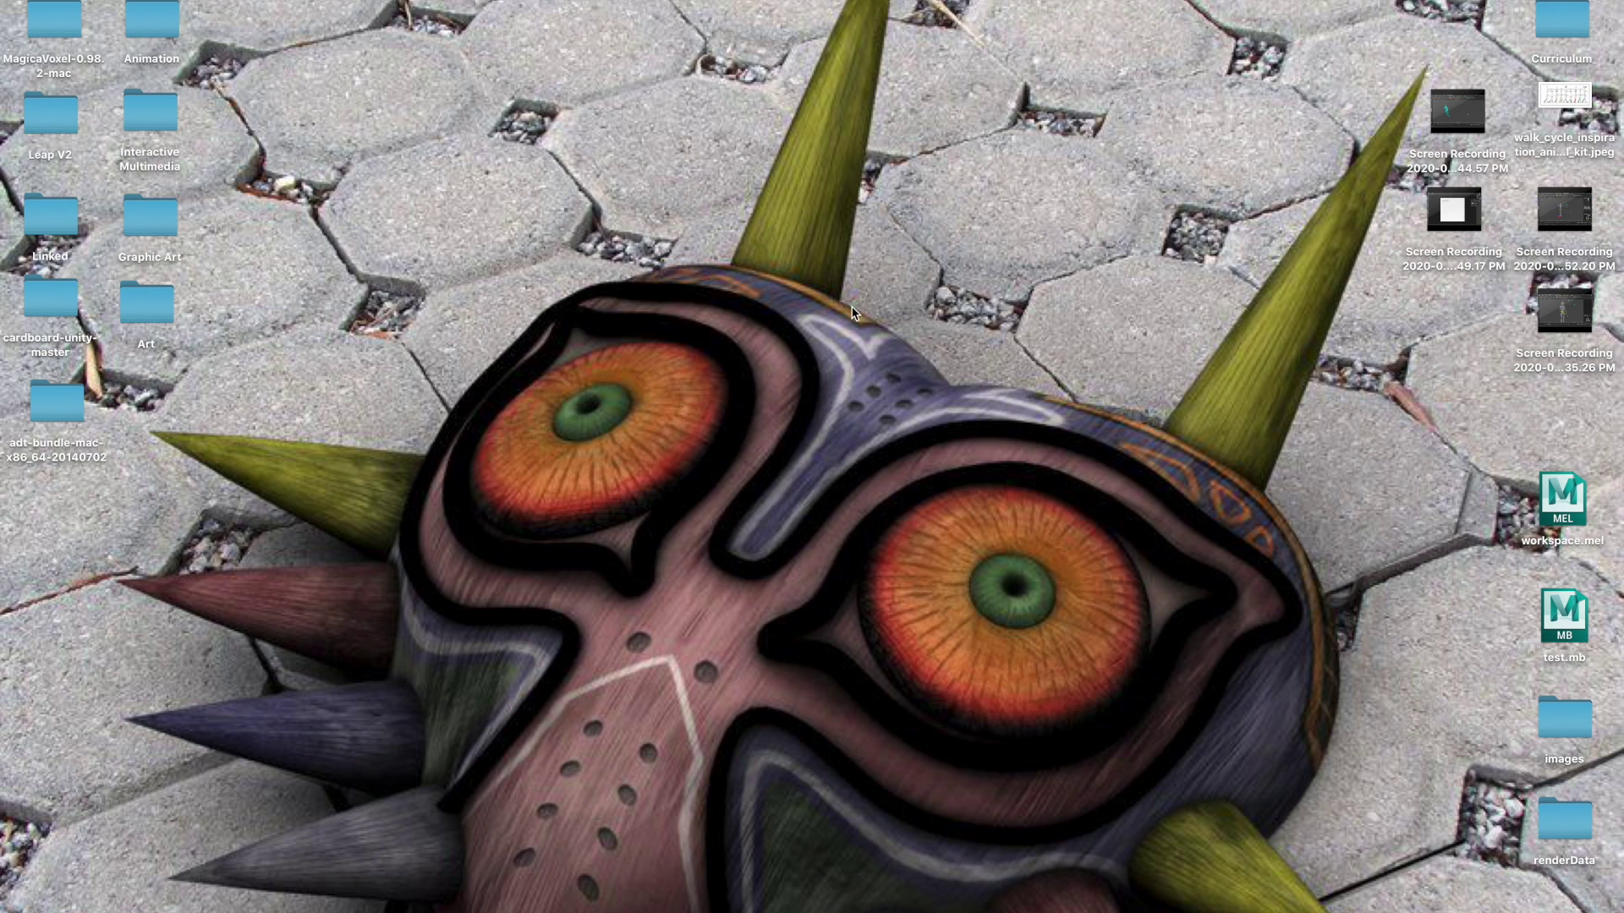
double_click(1564, 723)
double_click(668, 221)
click(679, 220)
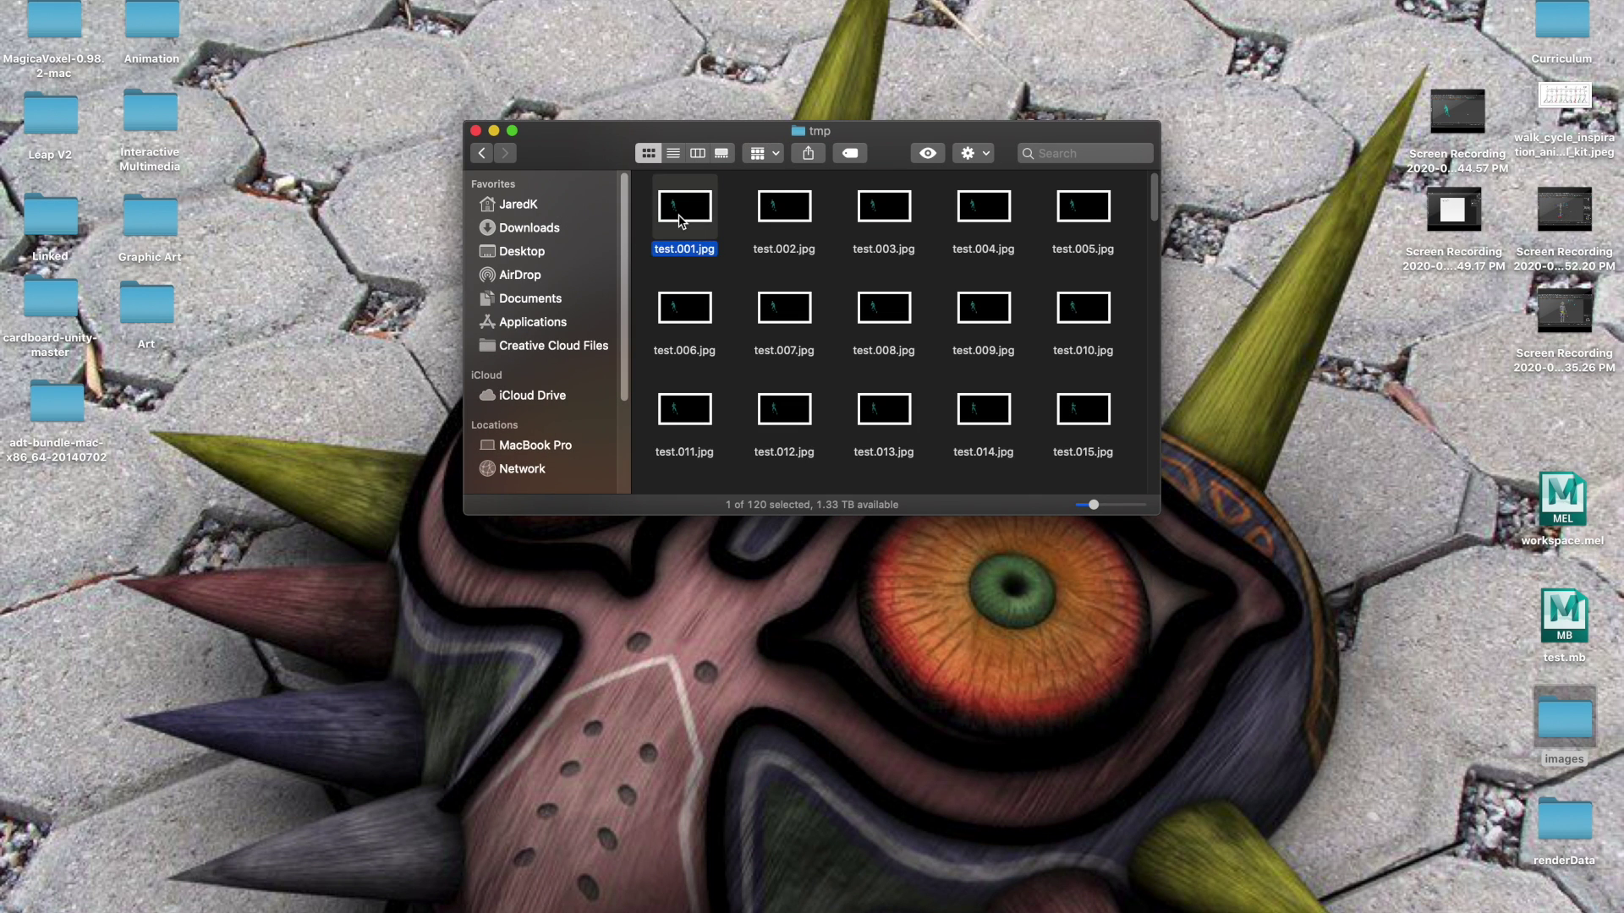
key(space)
key(Right)
key(Right)
key(Right)
key(Right)
key(Right)
key(Right)
key(Right)
key(Right)
key(Right)
key(Right)
key(Right)
key(Right)
key(Right)
key(Right)
key(Right)
key(Right)
key(Right)
key(Right)
key(Right)
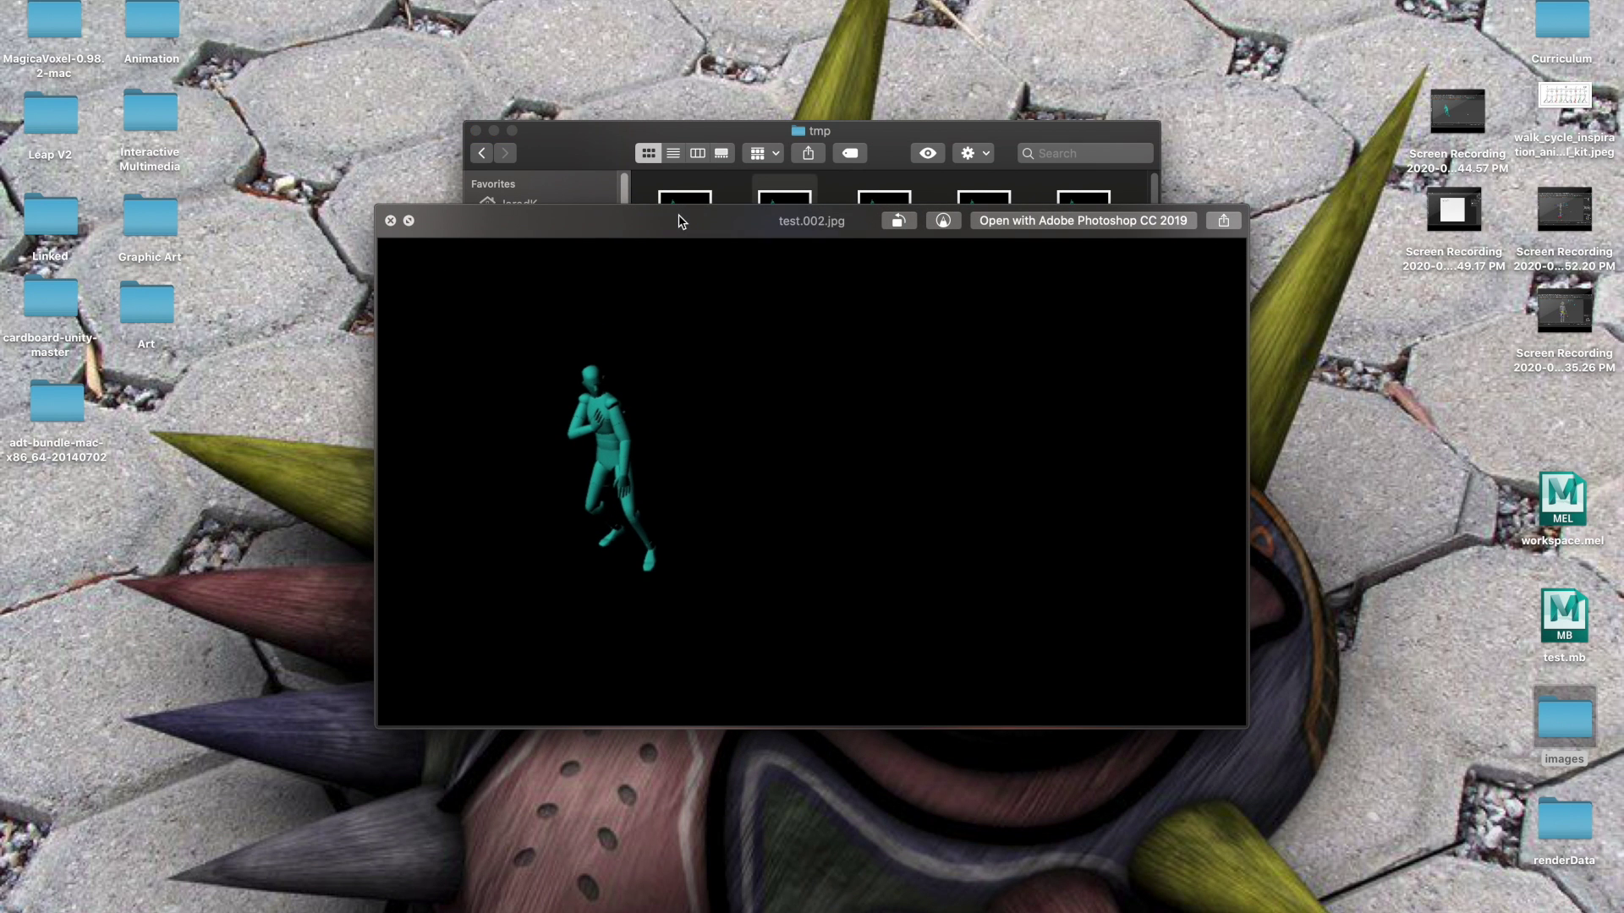
key(Right)
key(Right)
key(Right)
key(Right)
key(Right)
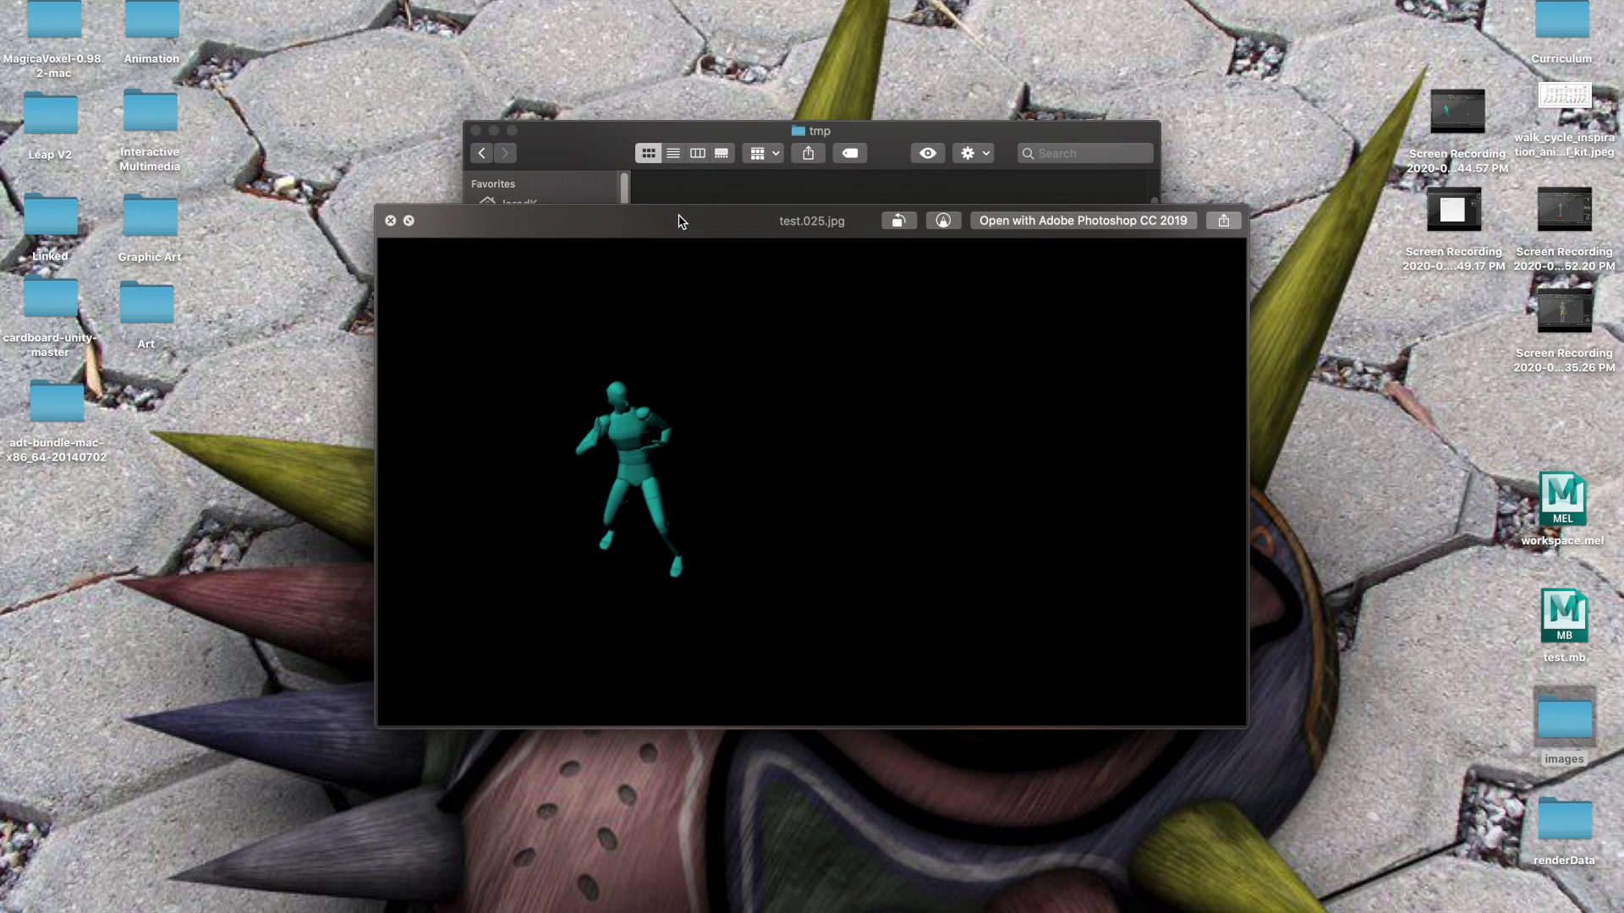
key(space)
Check the end of the rendered frame list in the tmp folder and close the folder window
scroll(713, 272, down, 5)
scroll(710, 270, down, 15)
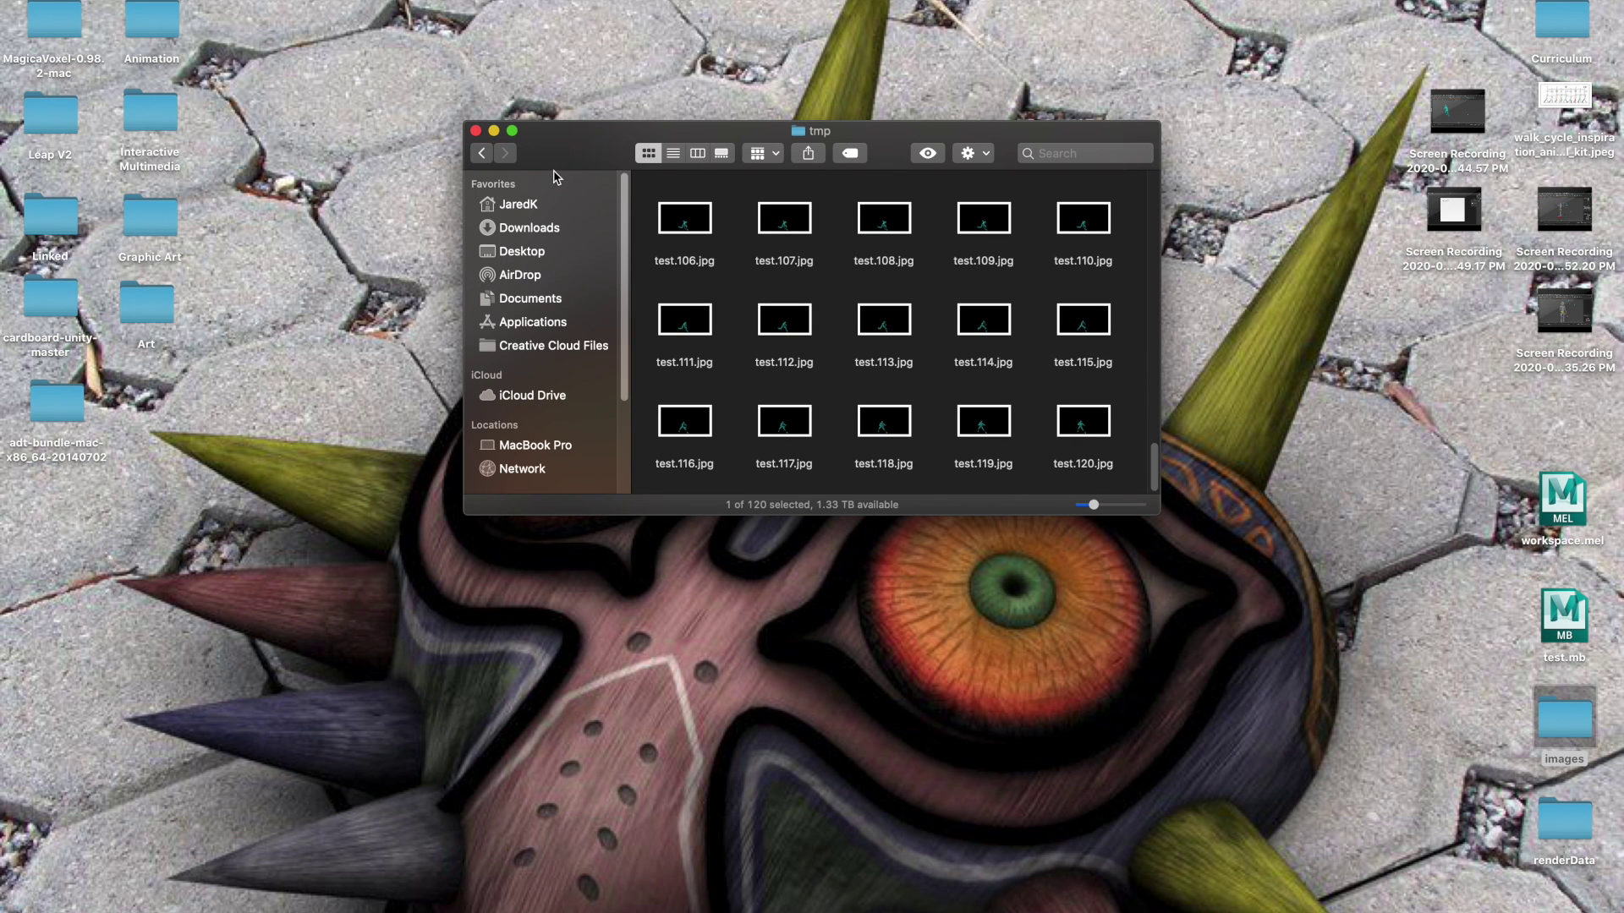
key(cmd+w)
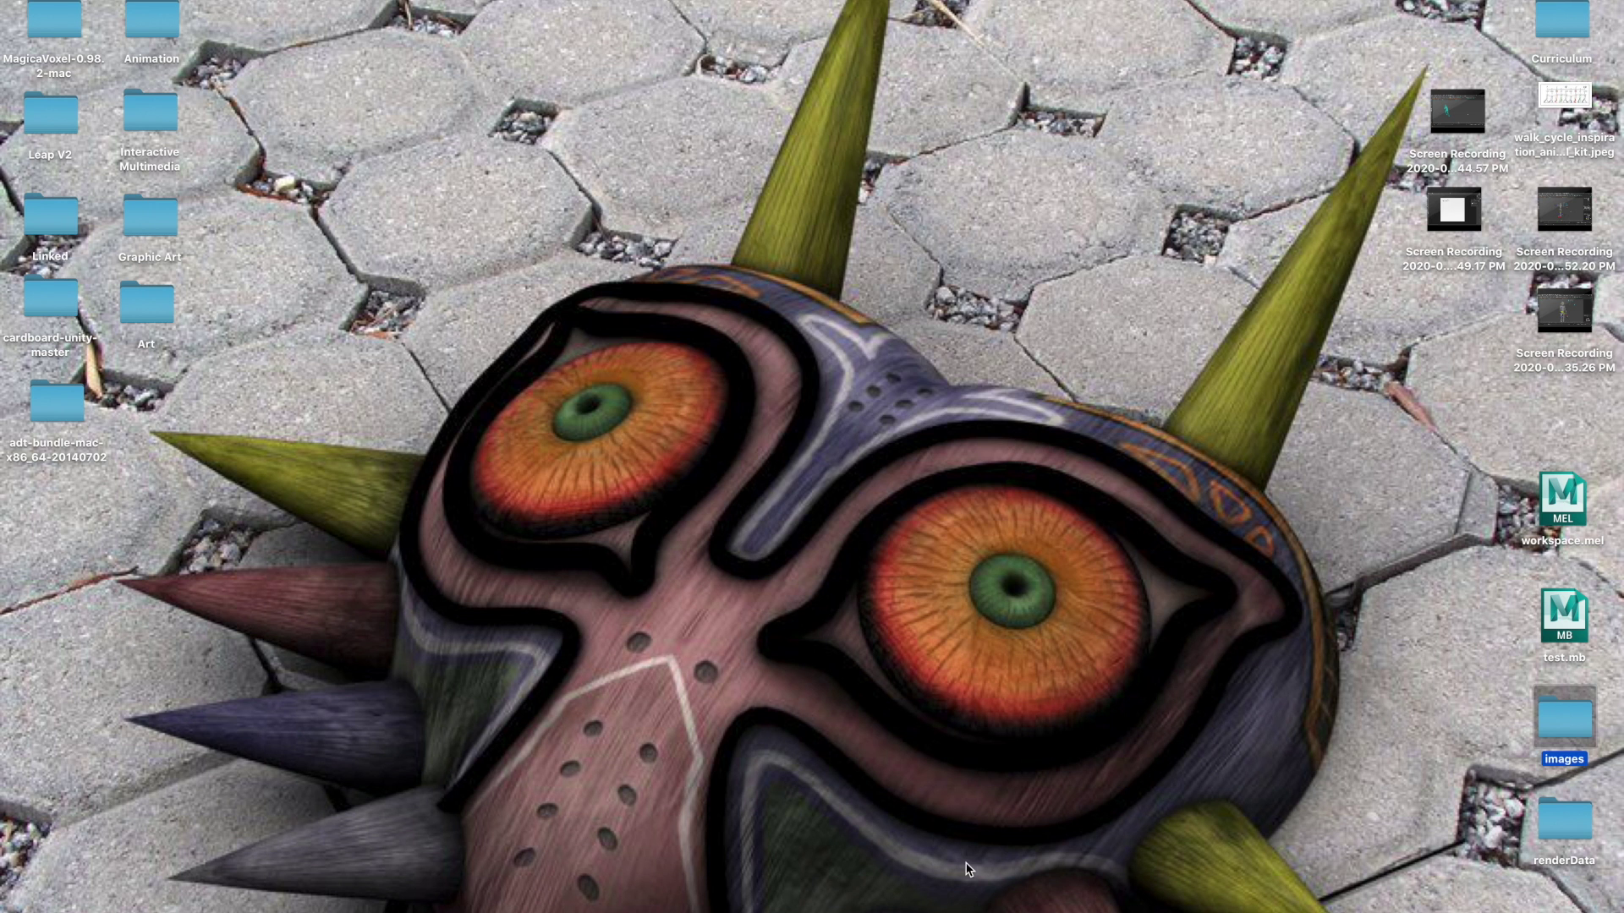
Switch to After Effects and import test.001.jpg from images/tmp on the Desktop as an ImporterJPEG sequence
click(848, 909)
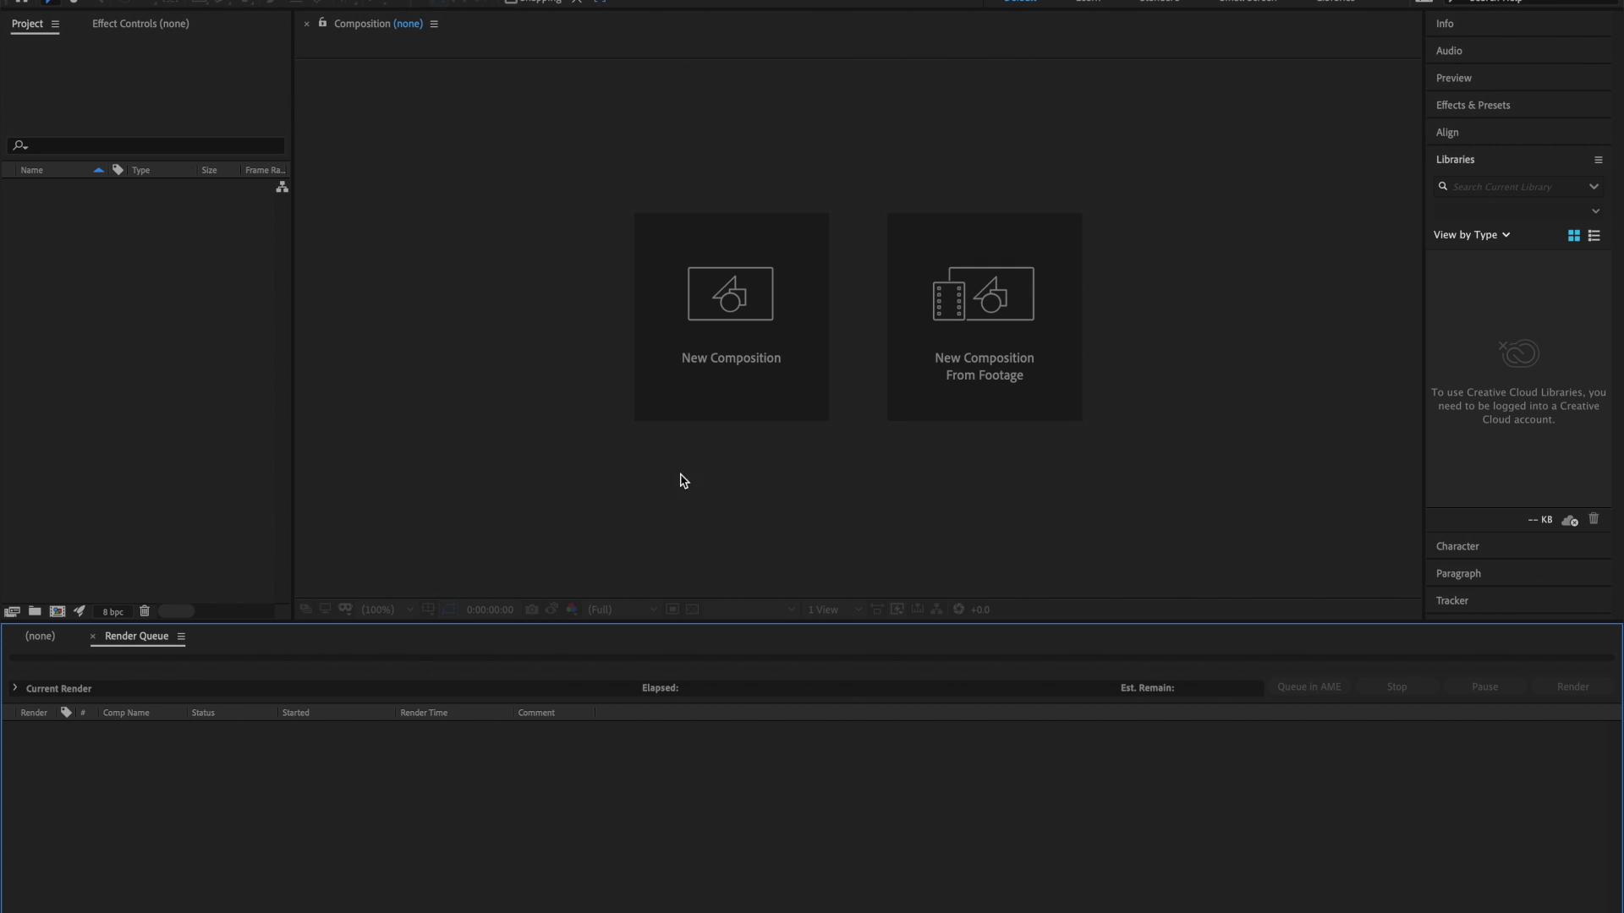
click(166, 0)
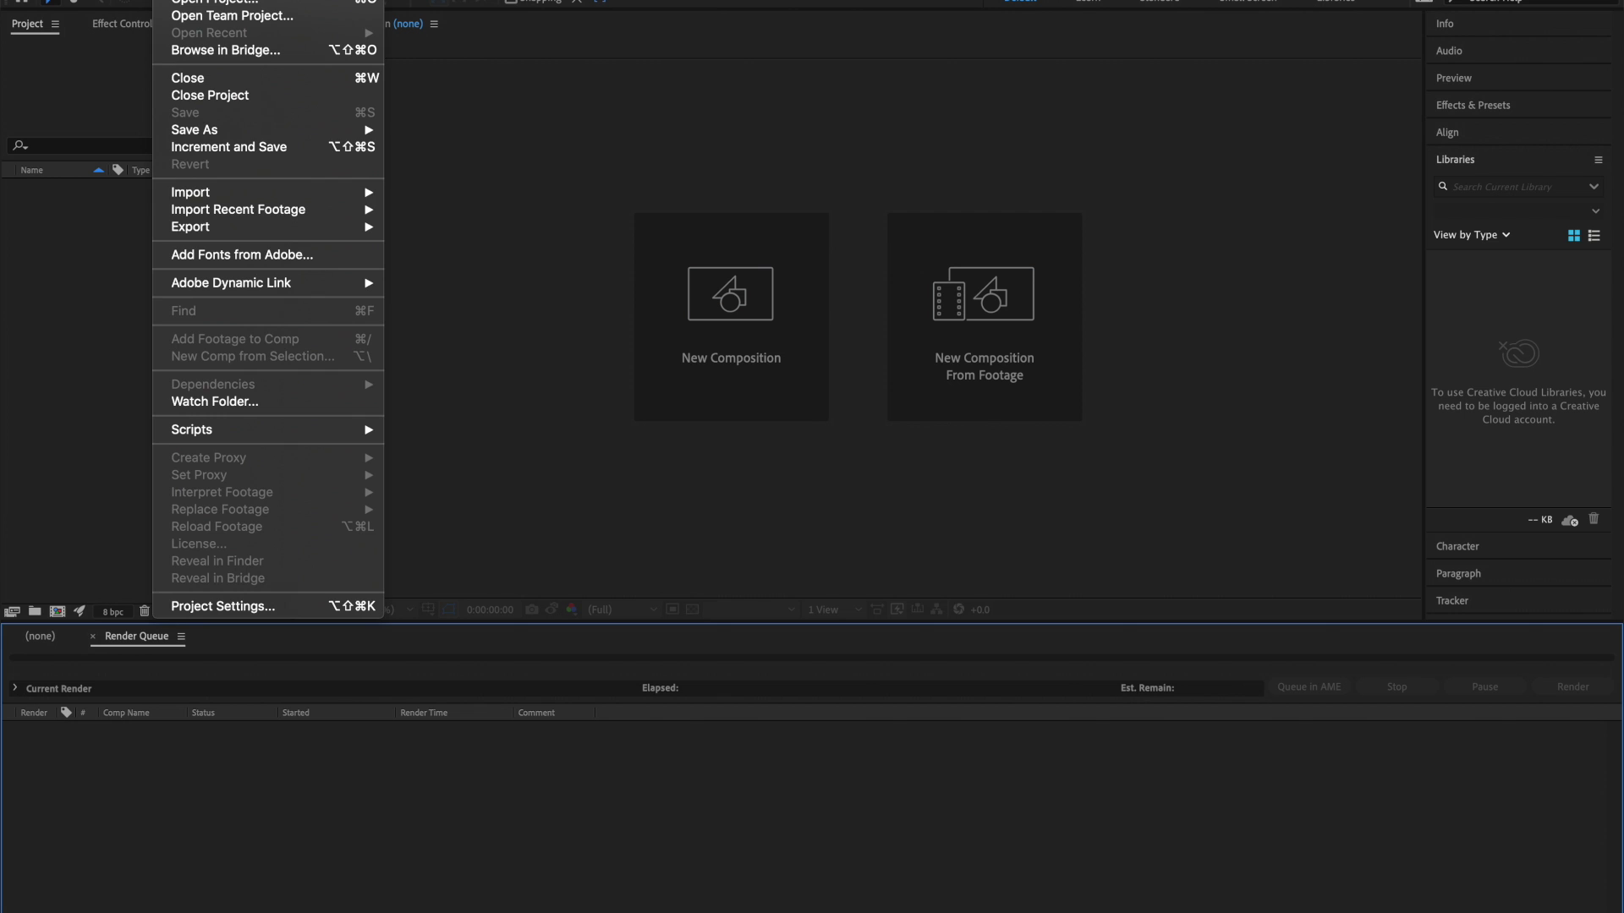
mouse_move(262, 200)
click(421, 193)
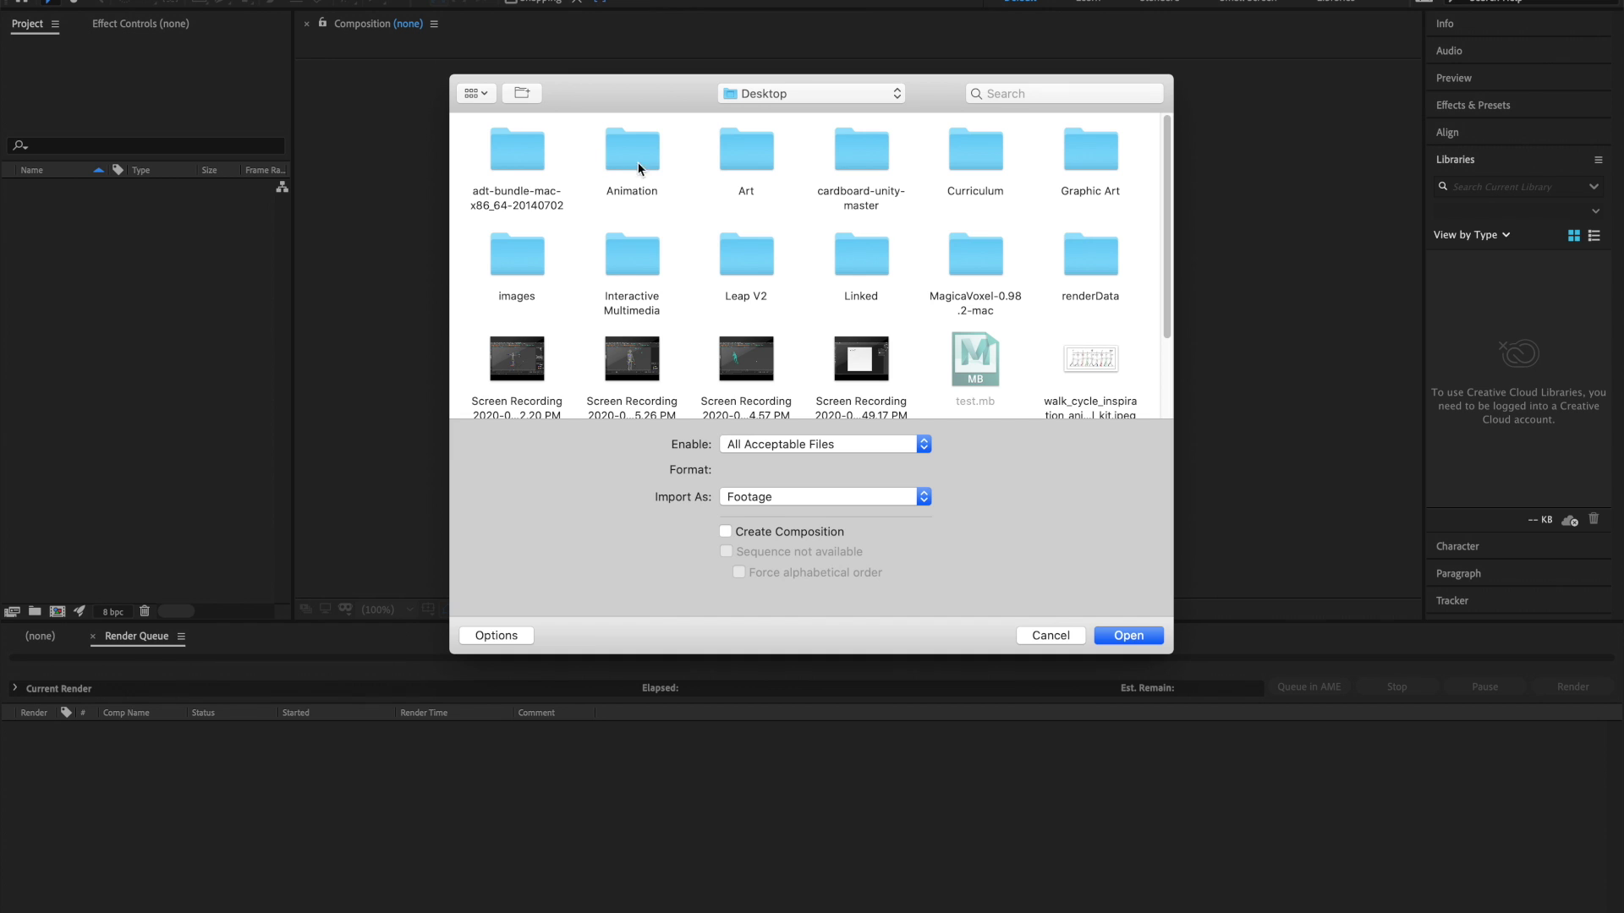
scroll(795, 250, down, 2)
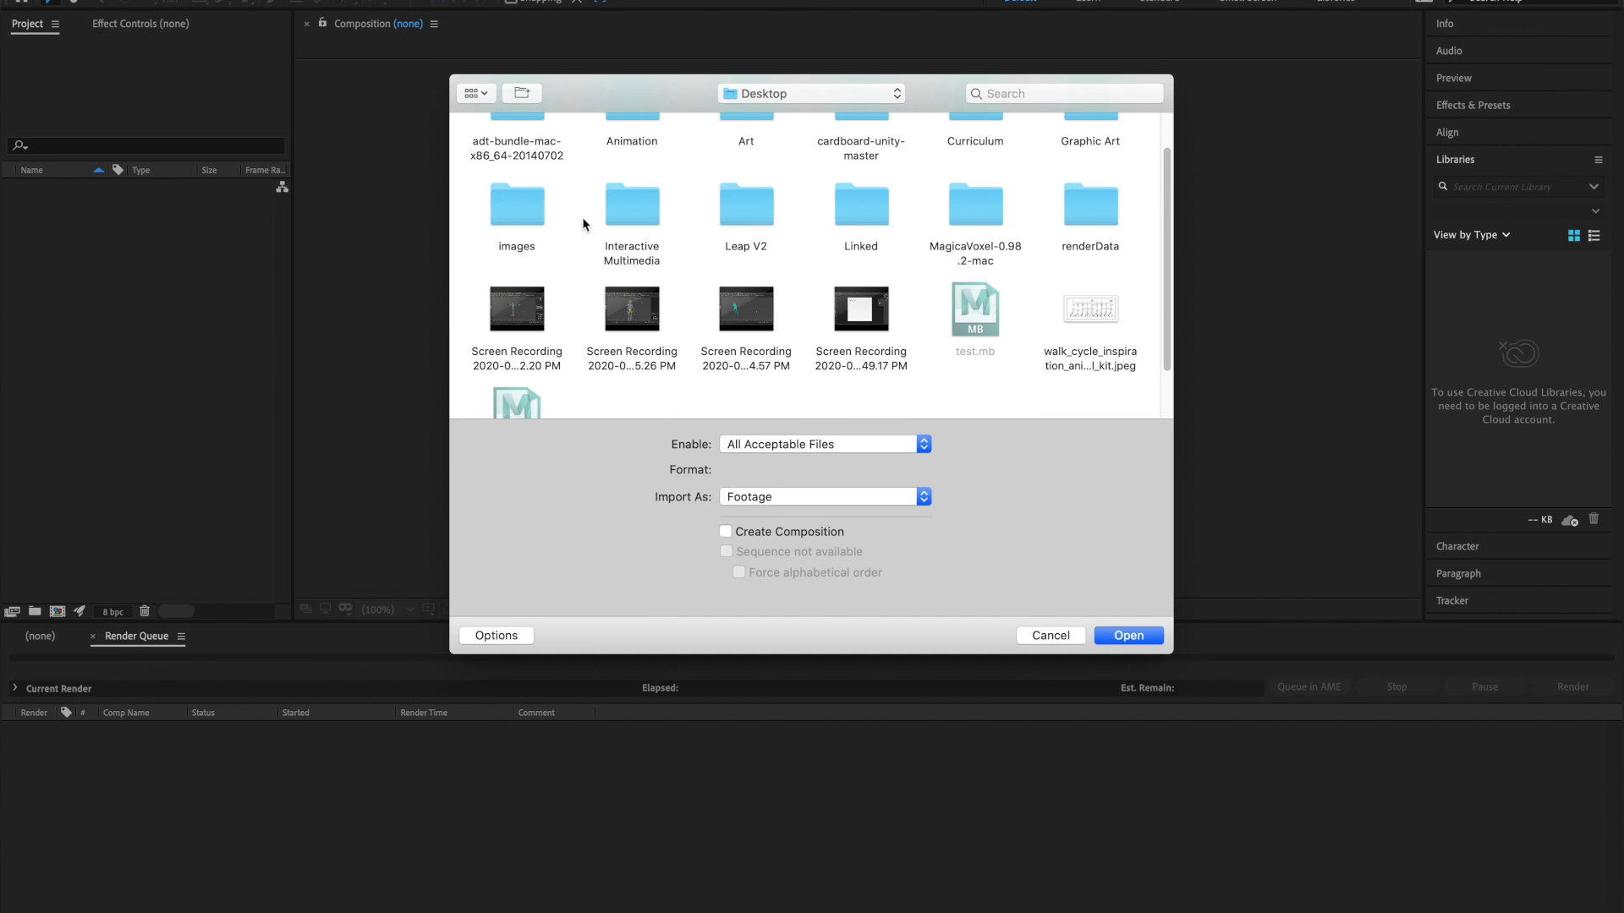
double_click(507, 230)
double_click(505, 165)
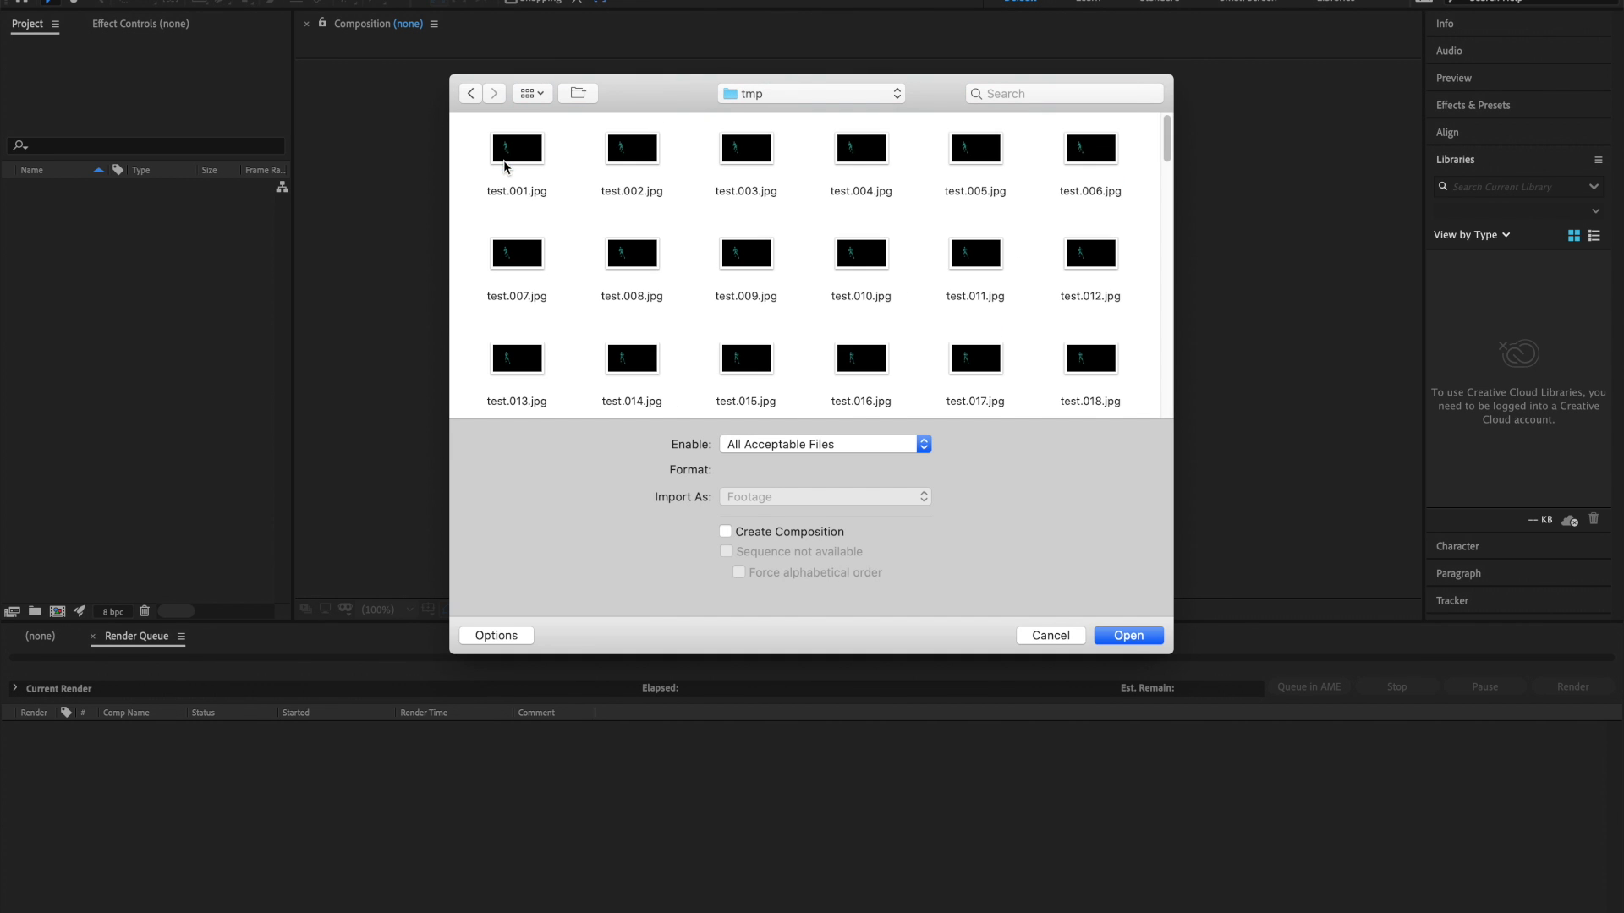
click(512, 163)
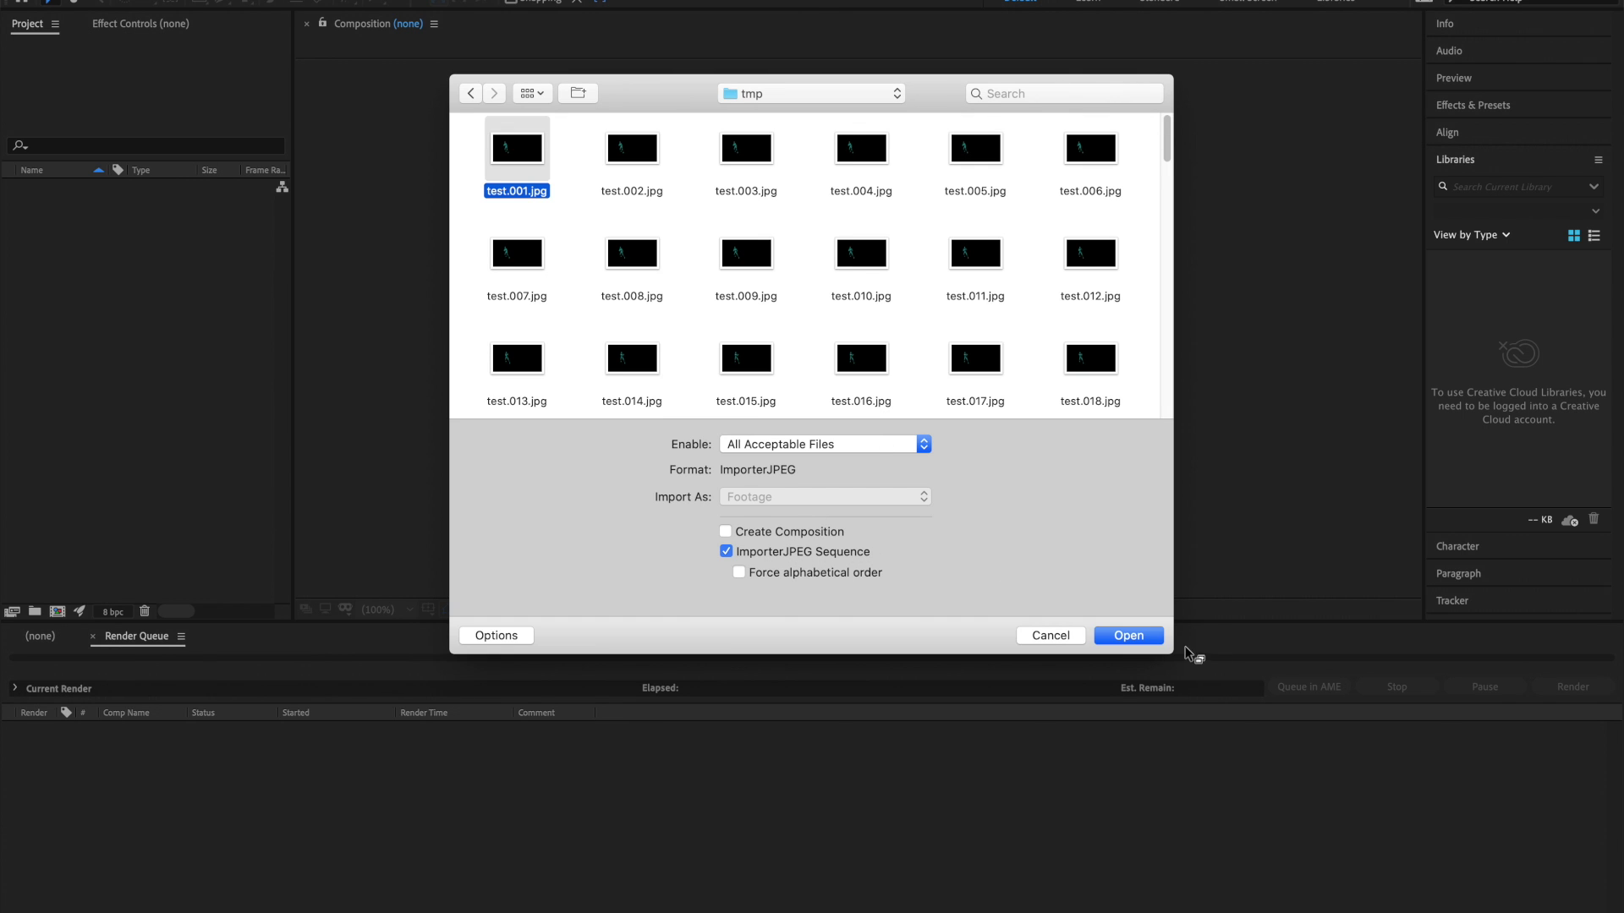
click(1149, 641)
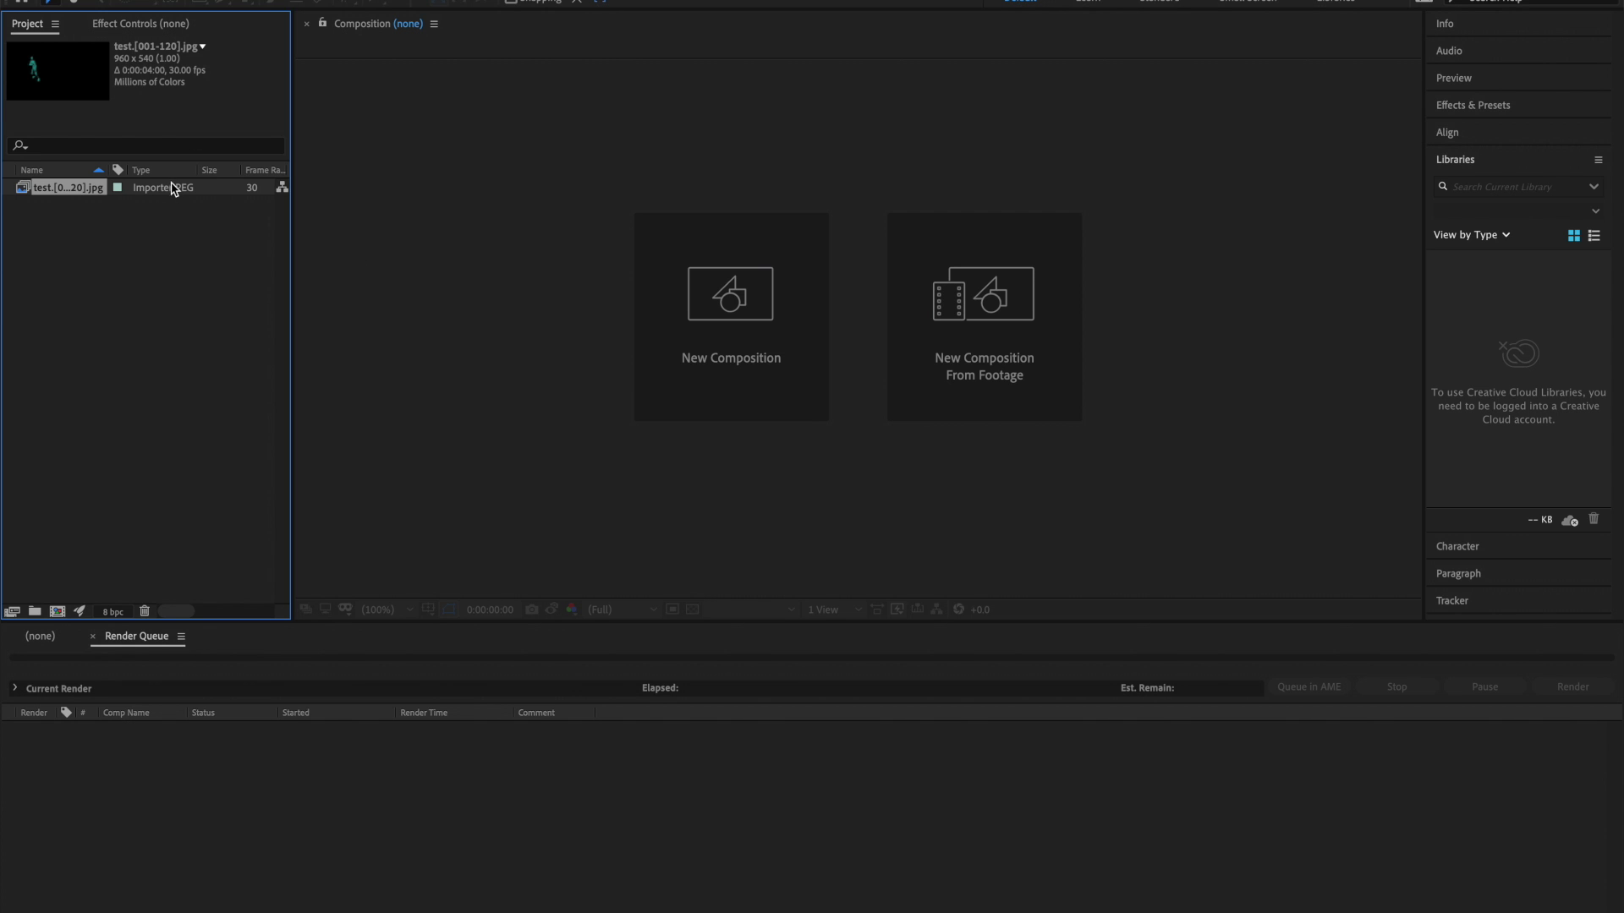
Interpret the imported JPEG sequence at an assumed frame rate of 24 frames per second
right_click(187, 194)
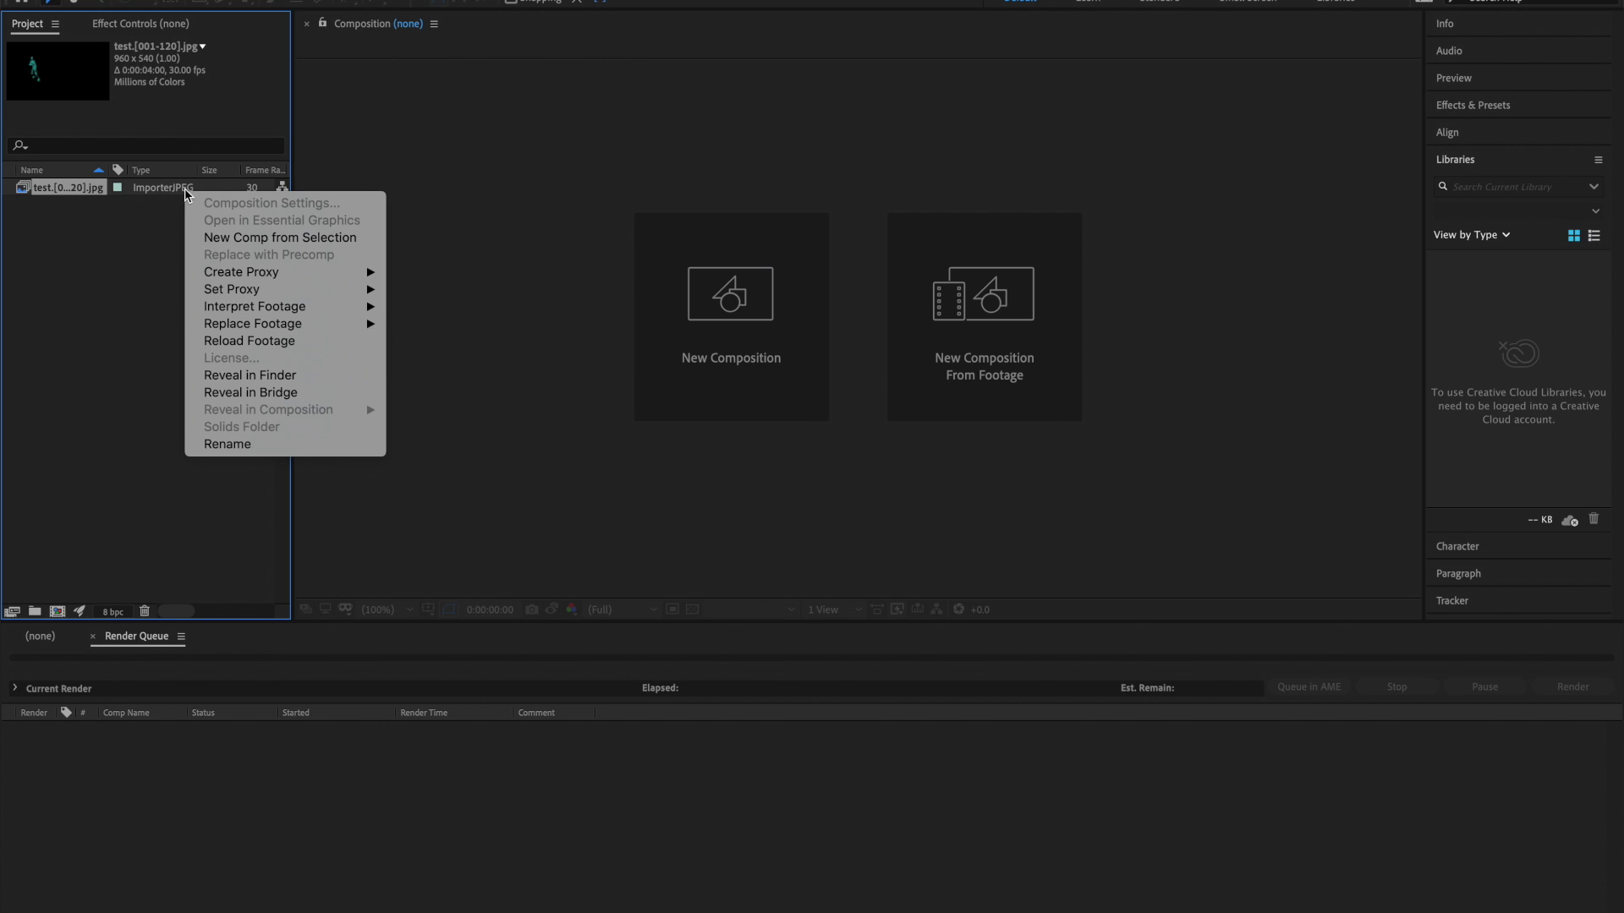
mouse_move(262, 313)
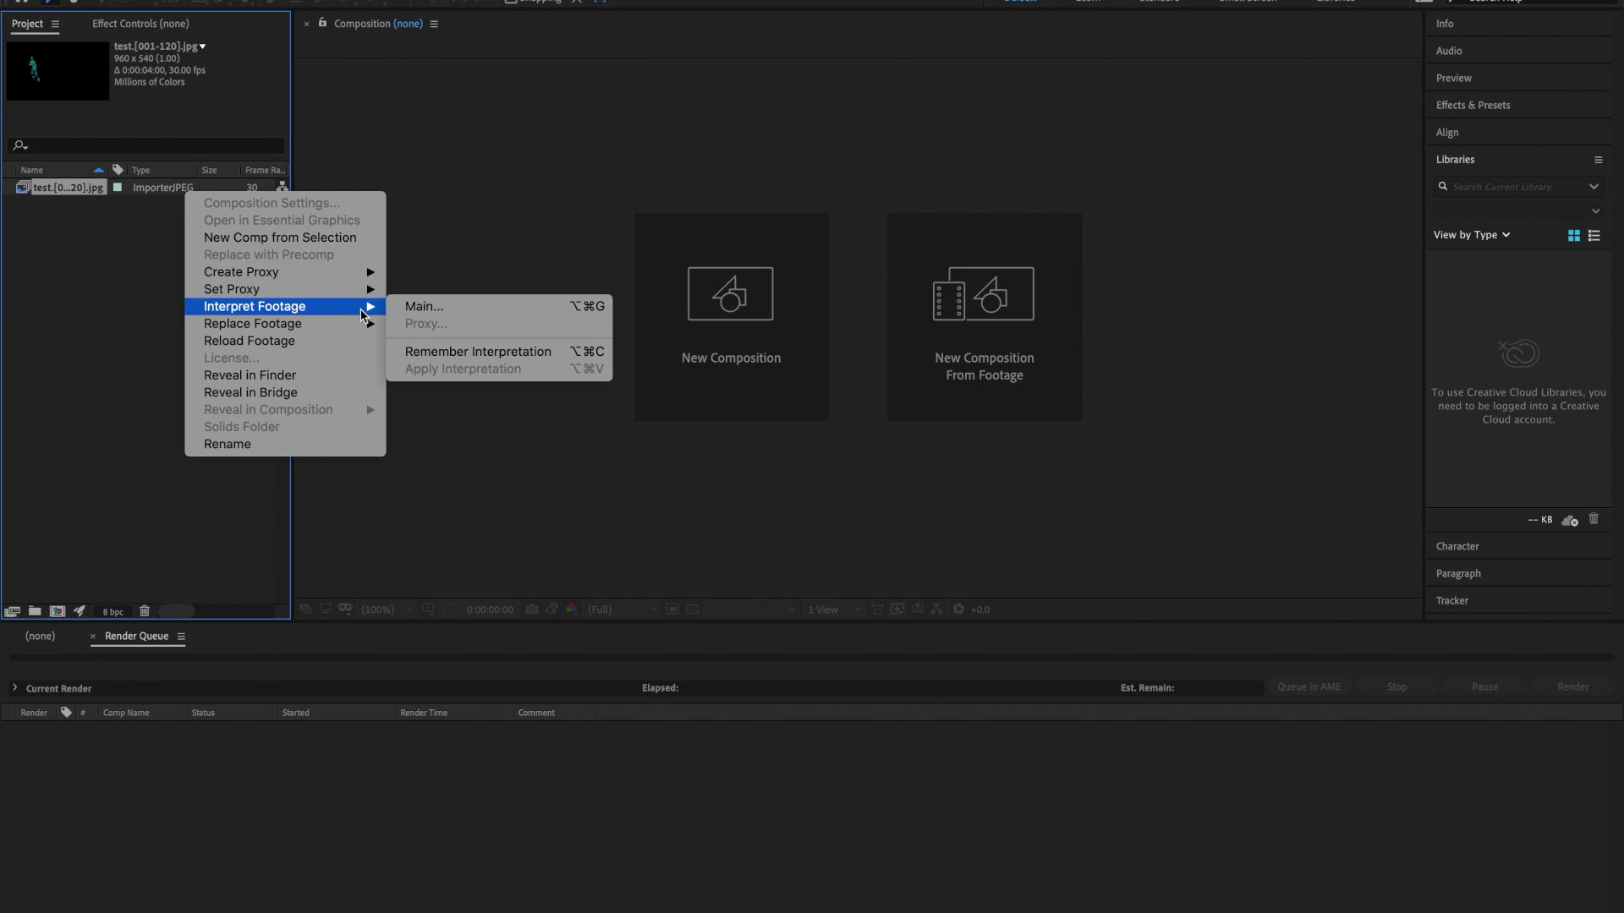
click(414, 307)
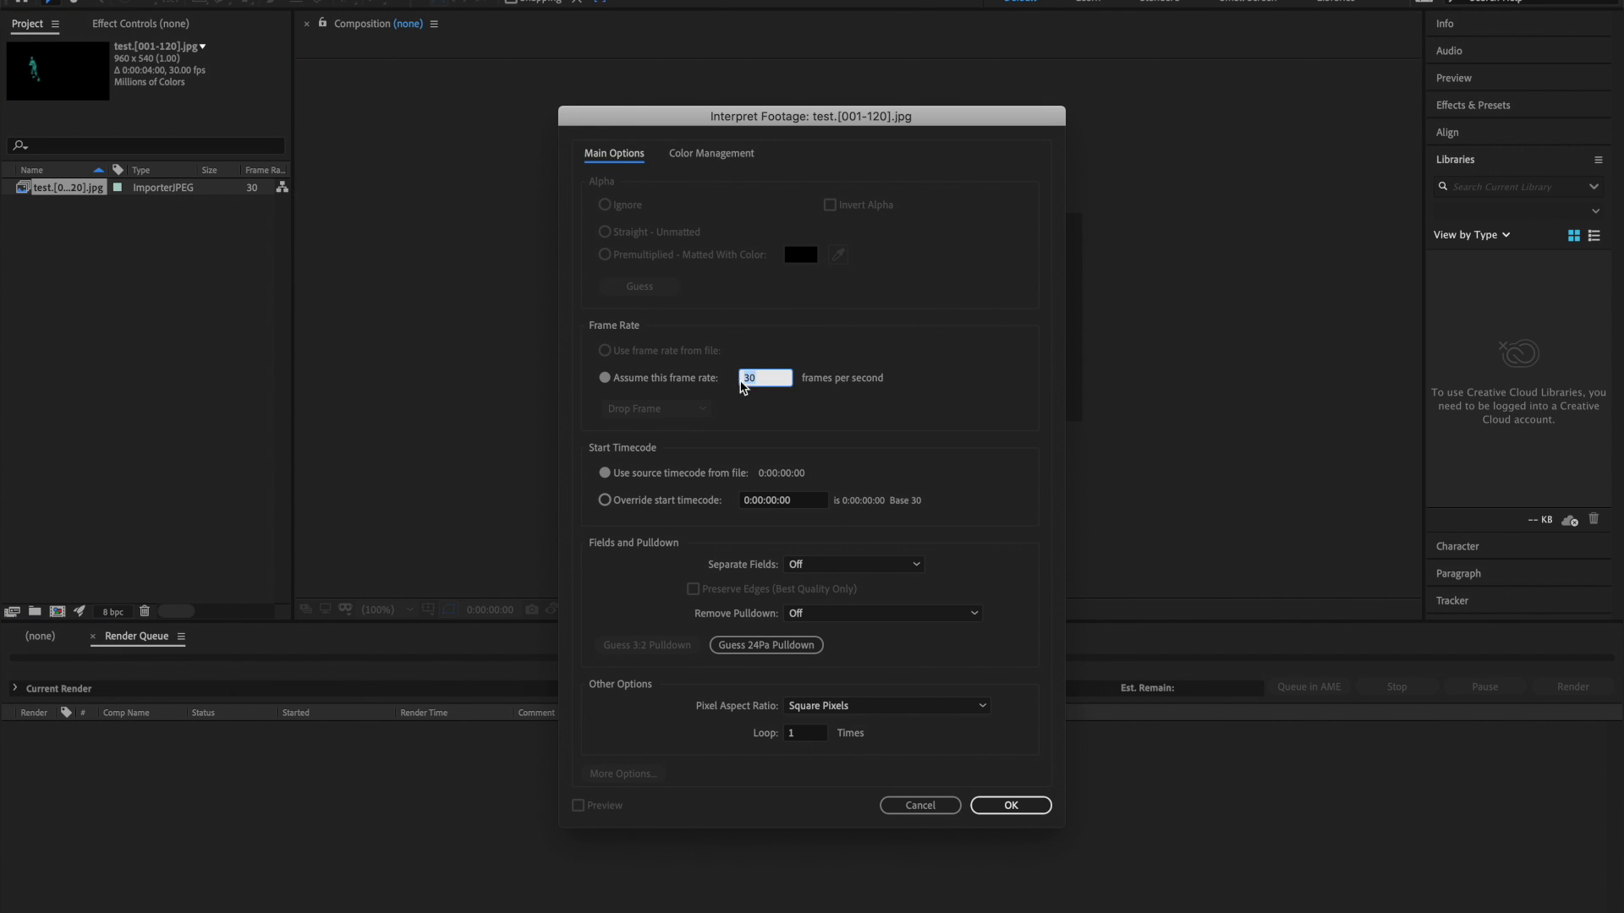
text(24)
click(1010, 805)
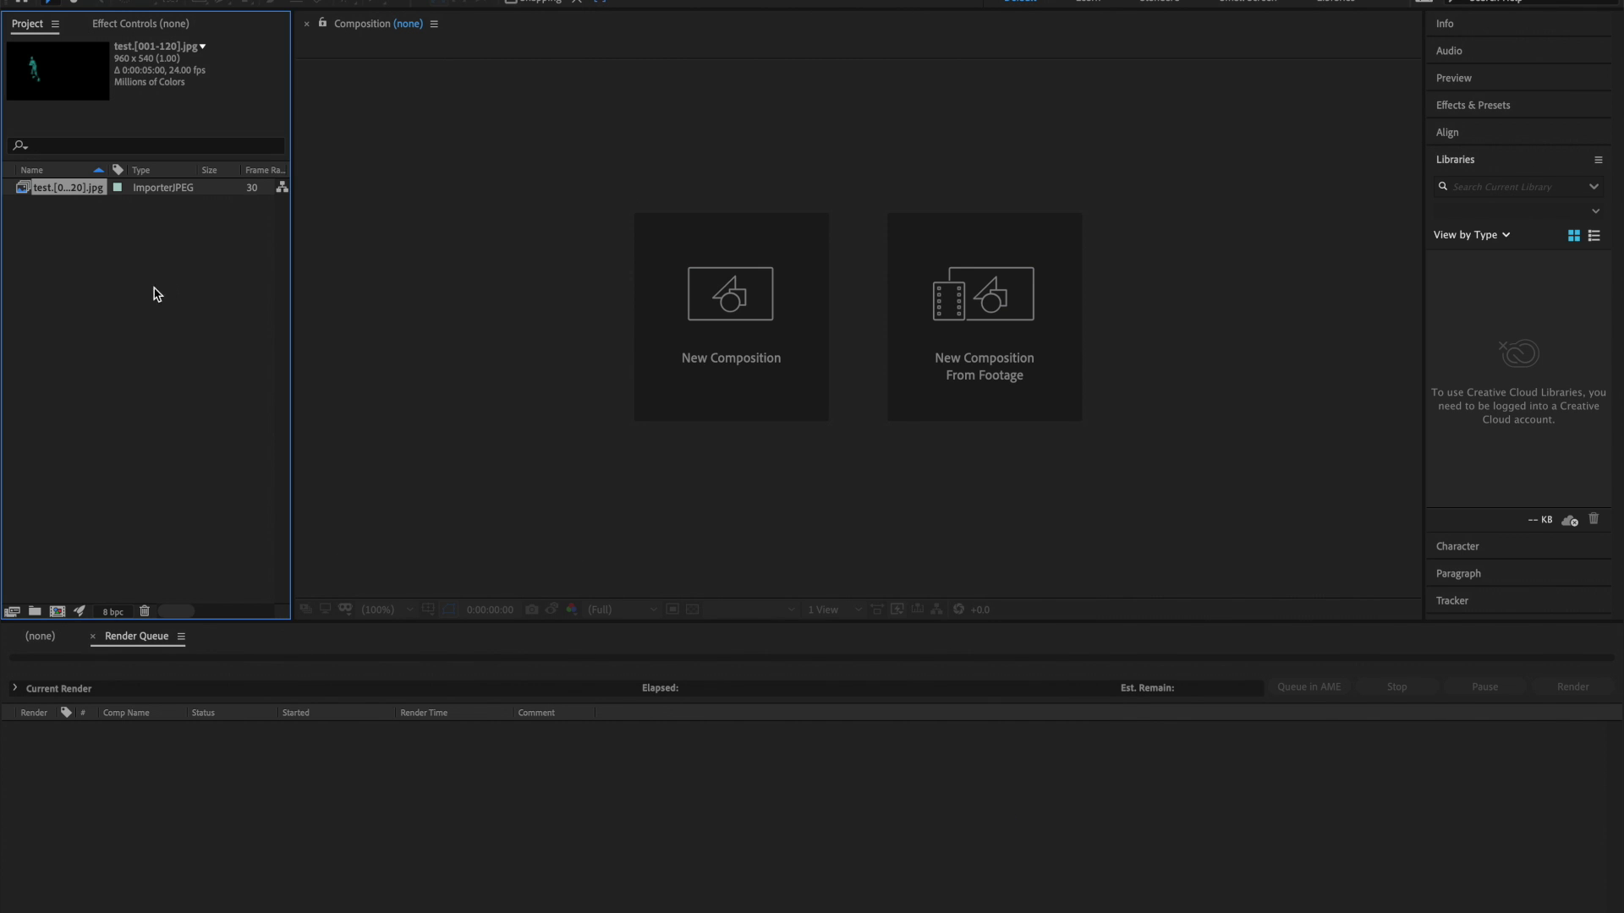
click(181, 269)
click(194, 186)
Create a composition from the JPEG sequence by placing it in the empty timeline
drag(72, 191, 92, 245)
click(55, 641)
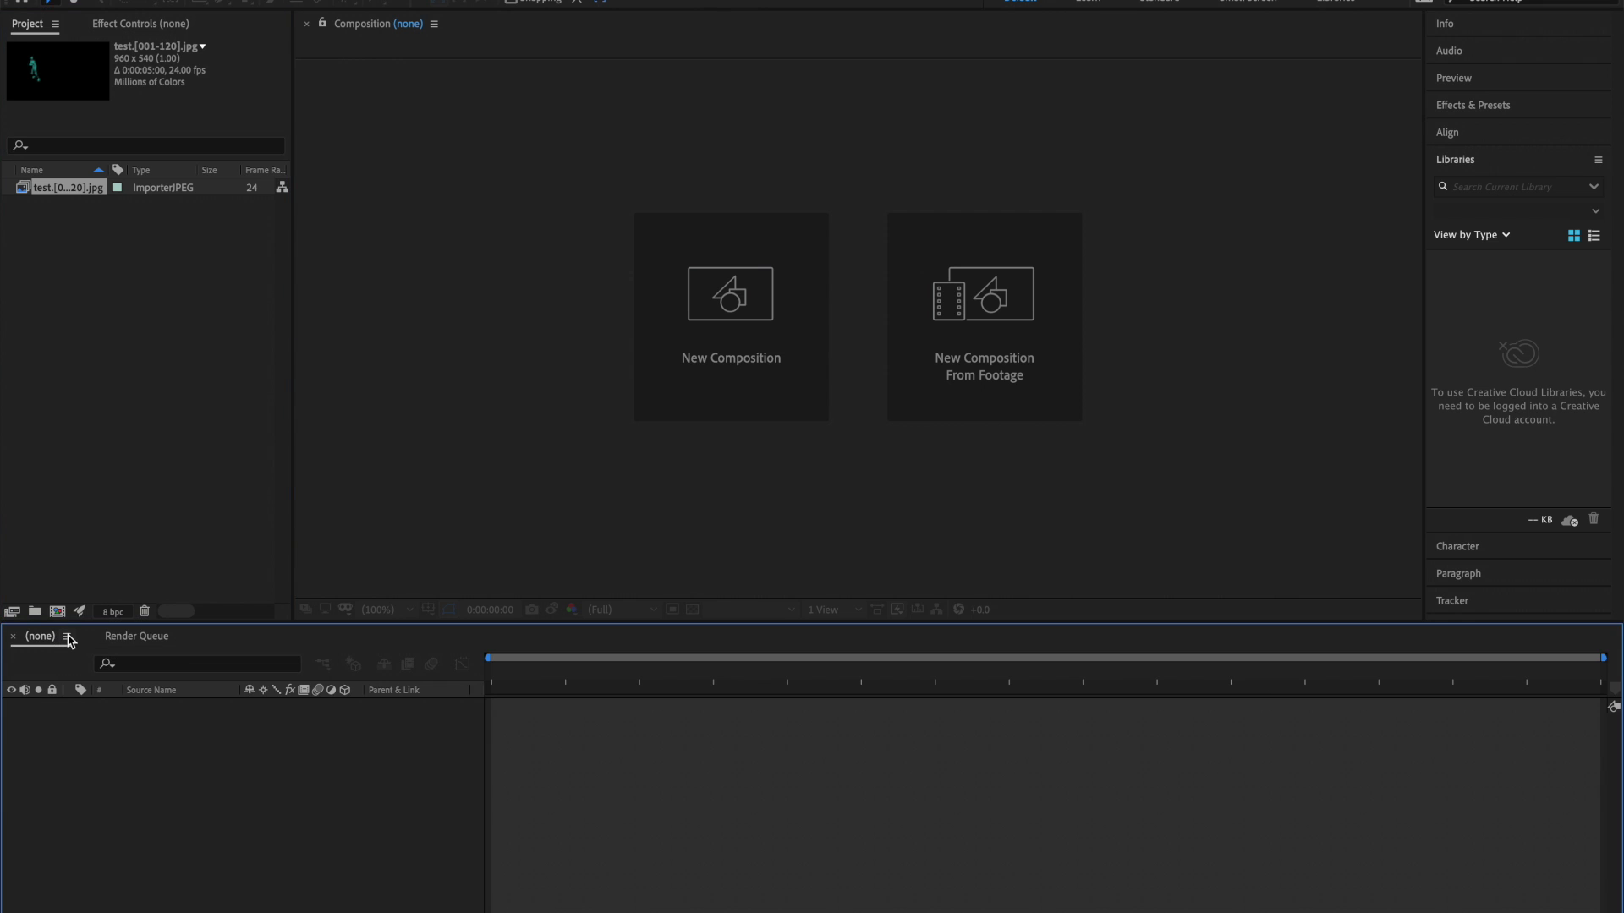
drag(89, 186, 177, 841)
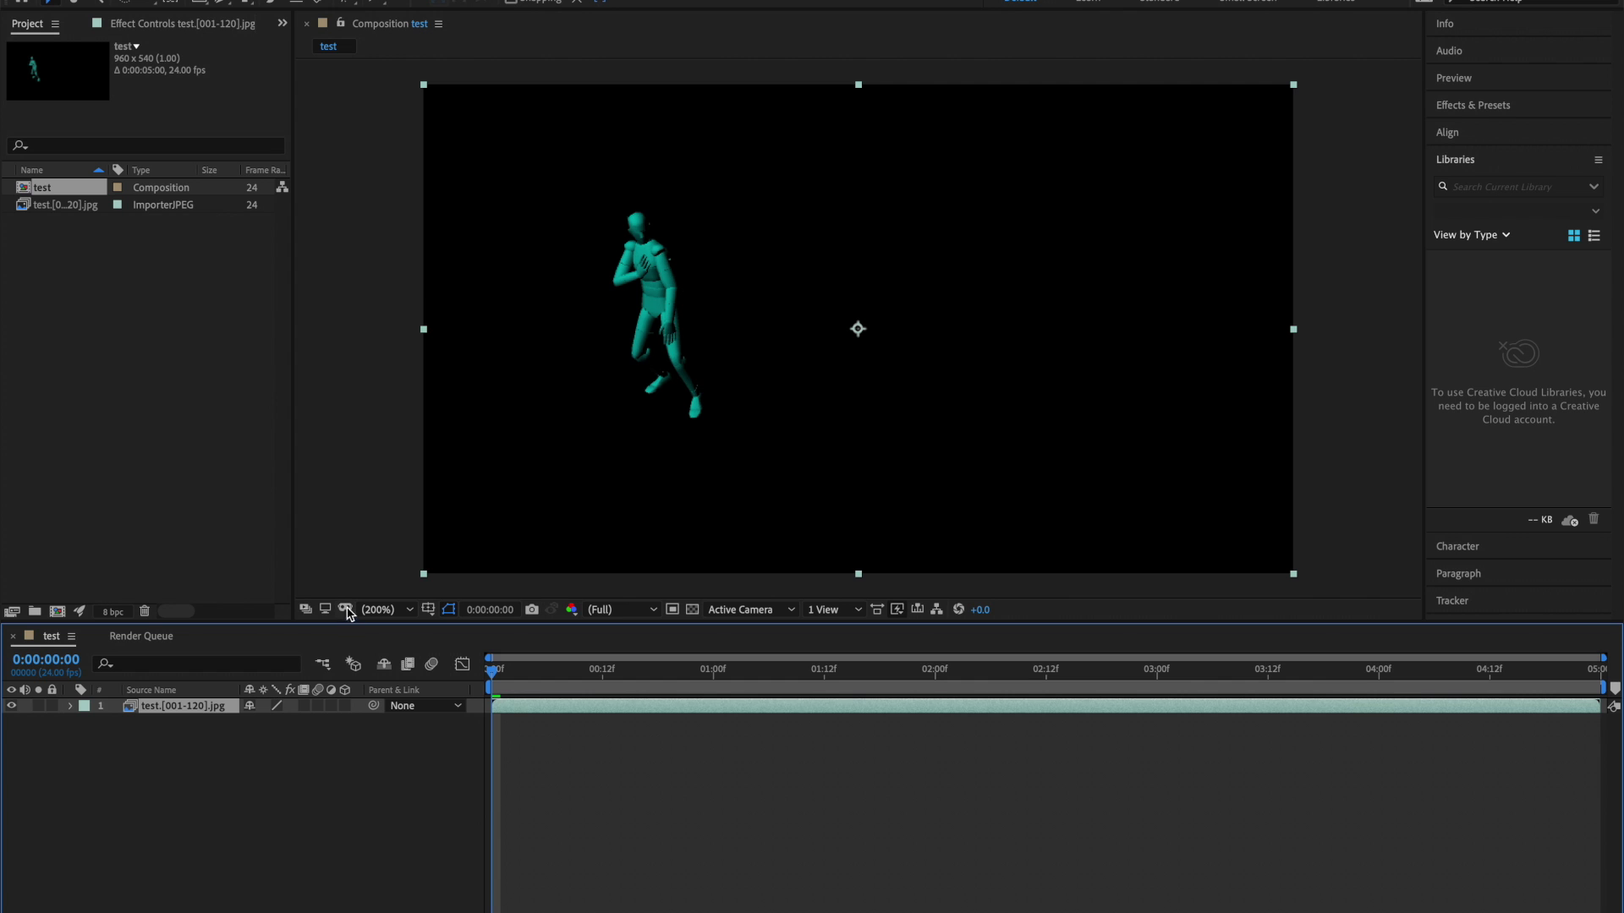
Play the test composition's preview, stop it, and return the playhead to the first frame
click(1470, 79)
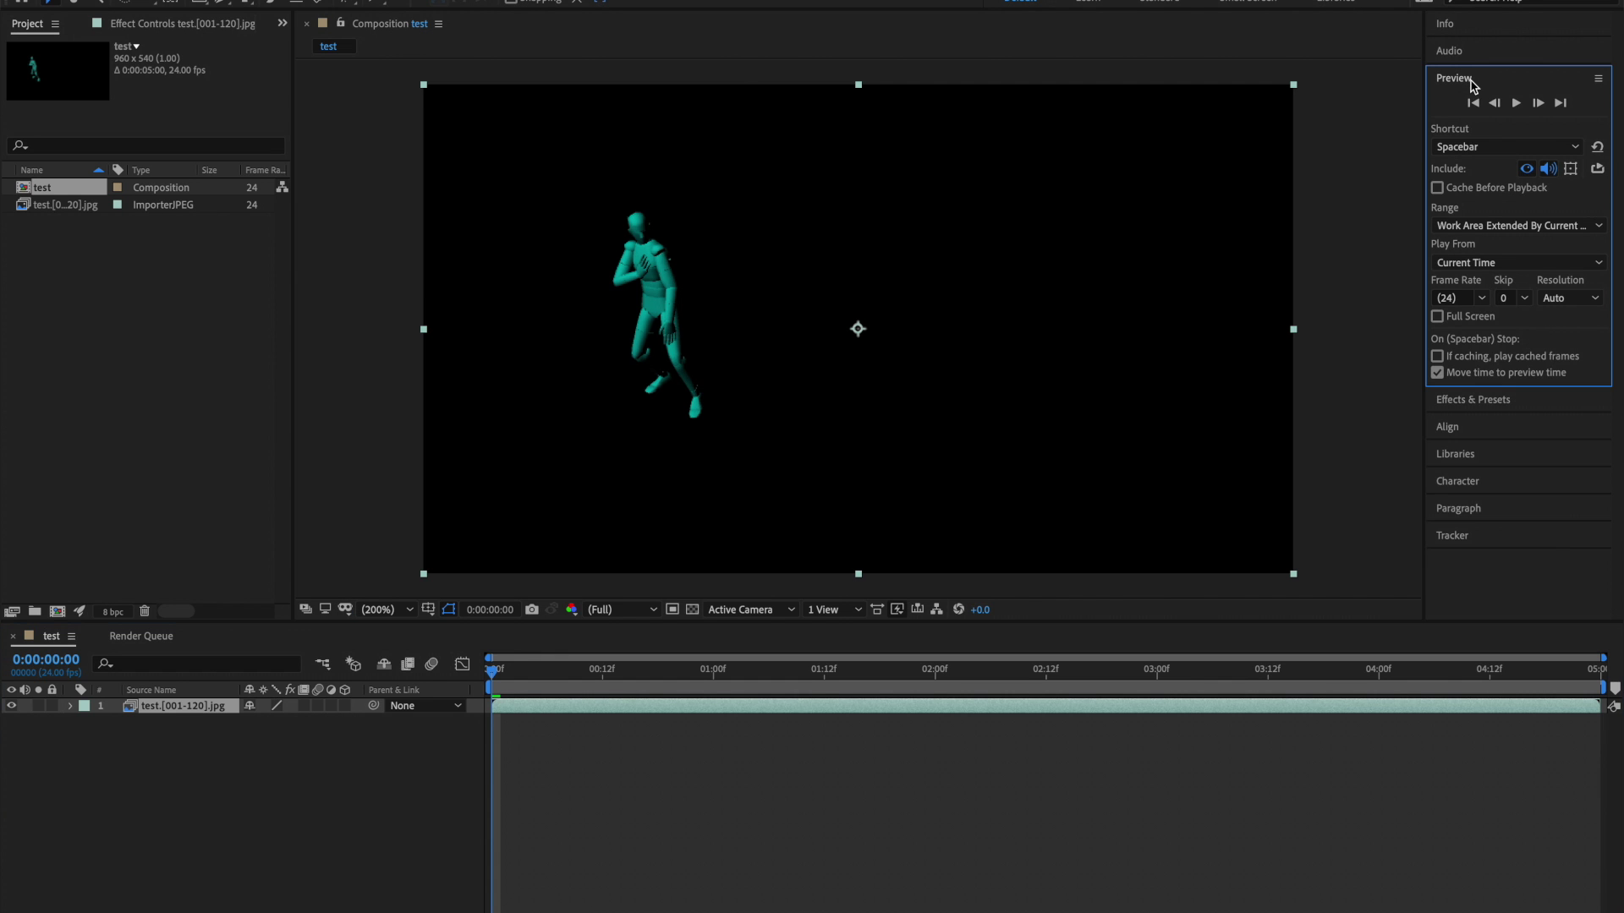
click(1517, 106)
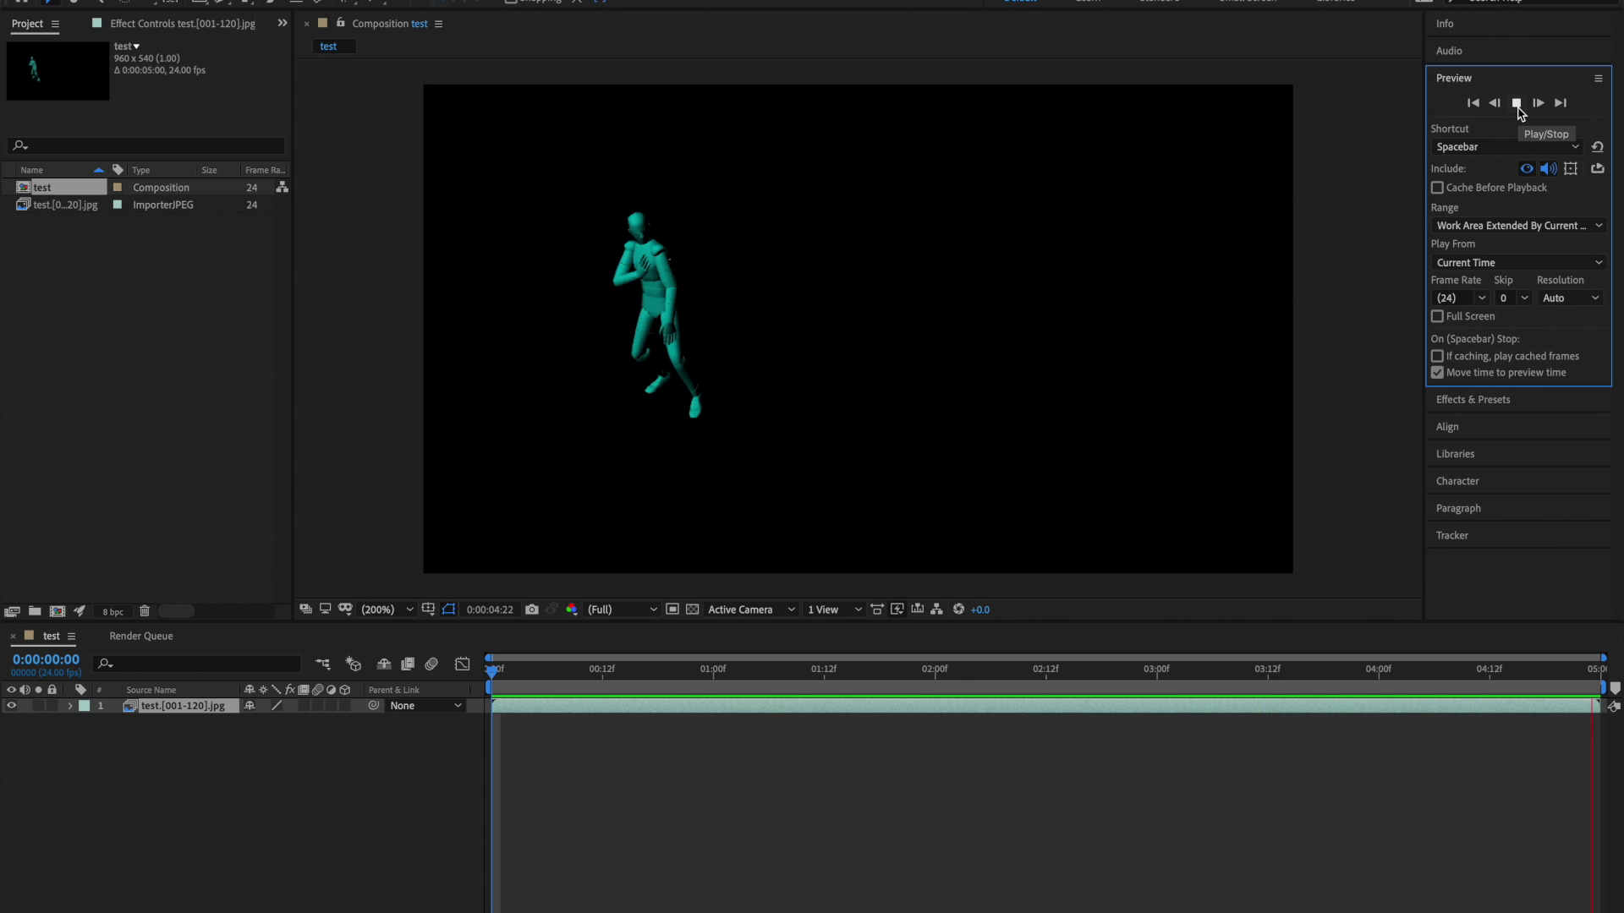
click(1517, 104)
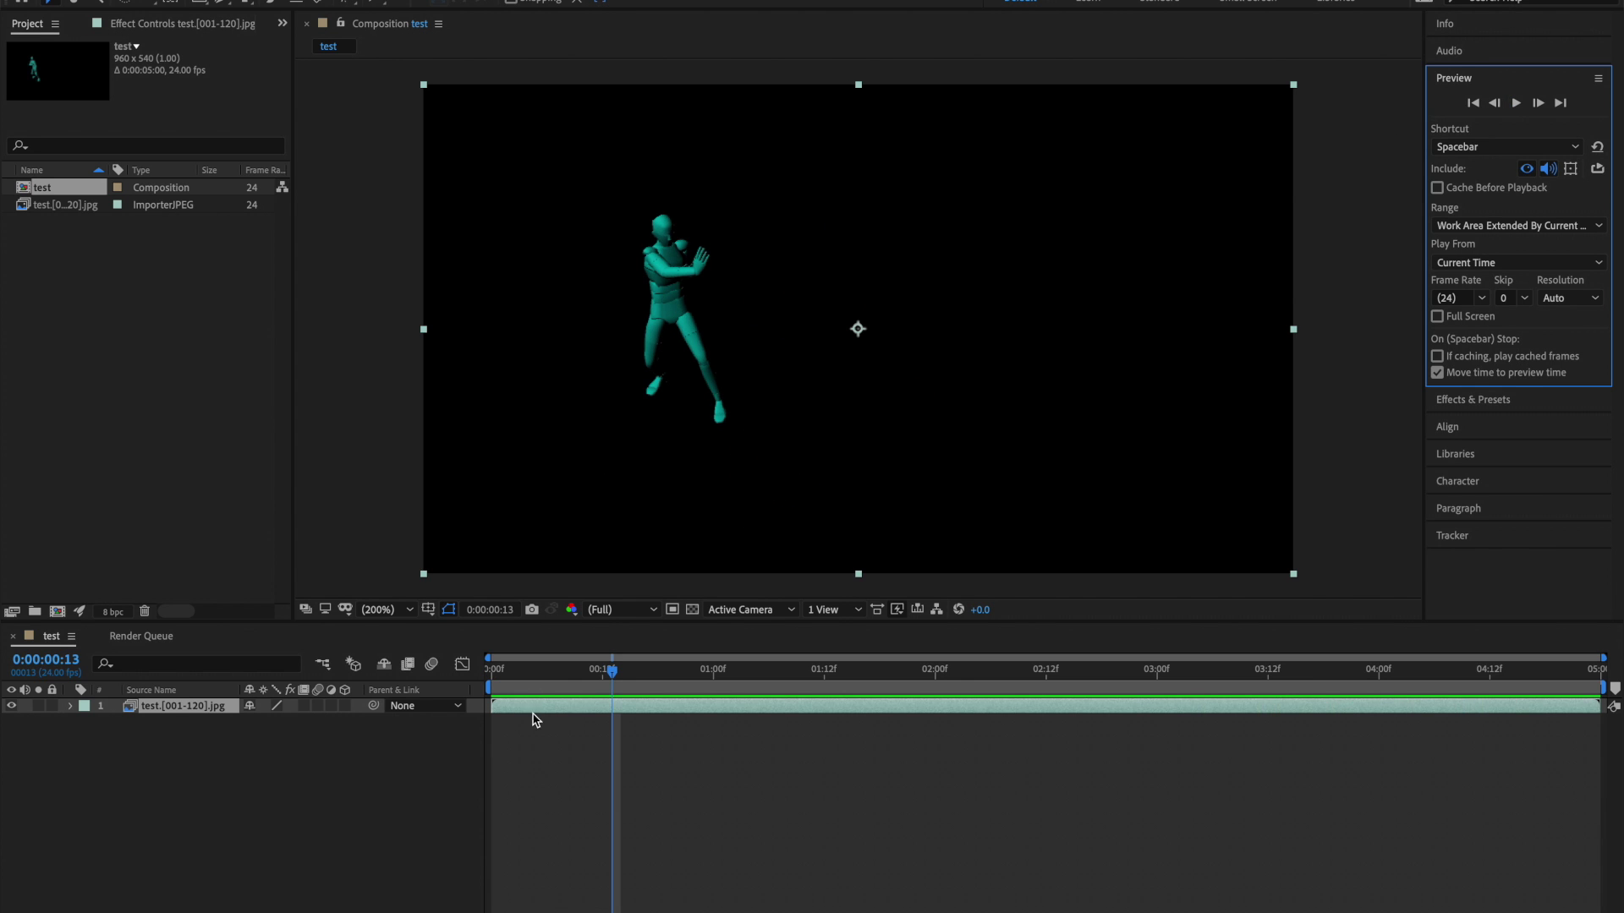
drag(613, 671, 492, 672)
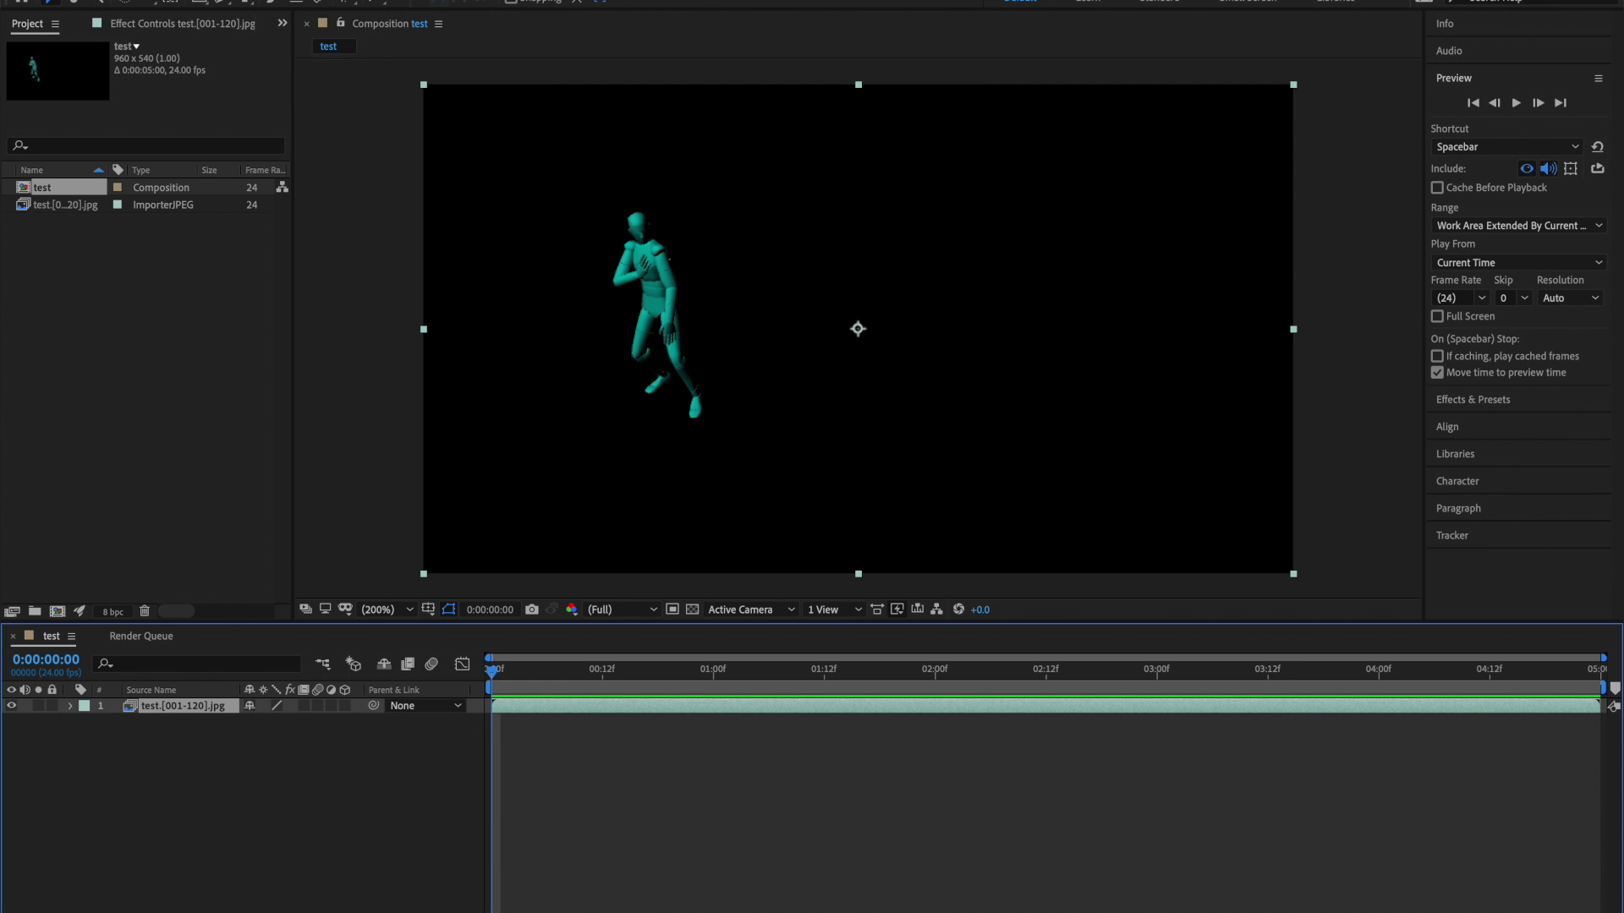
Add the test composition to the render queue and set its output to the QuickTime file test.mov on the Desktop
click(272, 0)
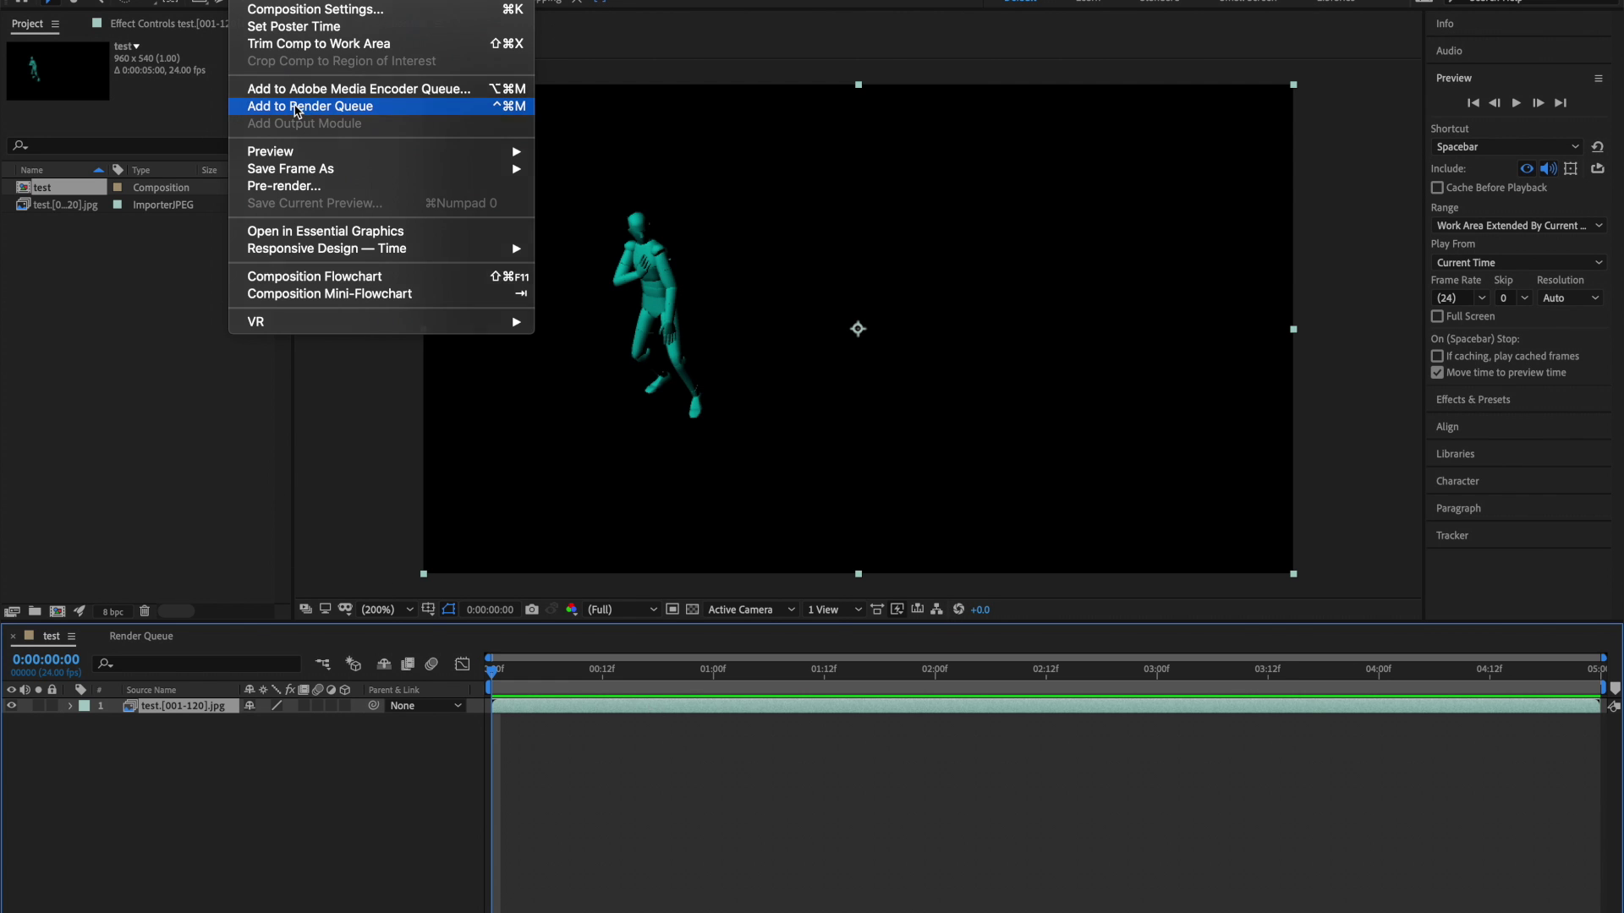
click(296, 111)
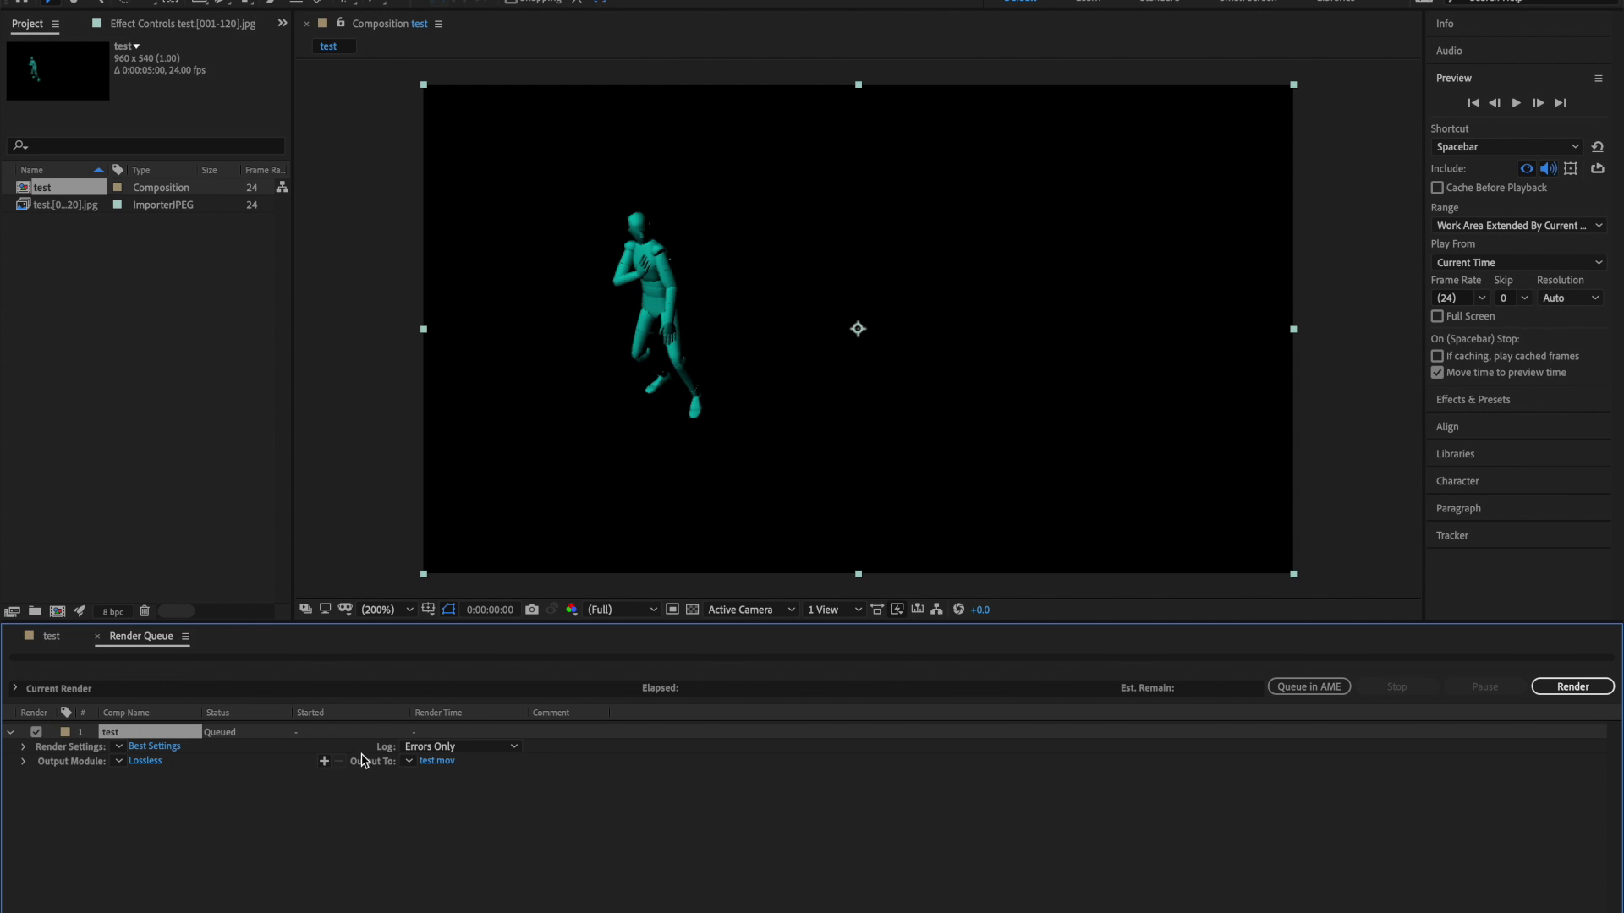
click(438, 763)
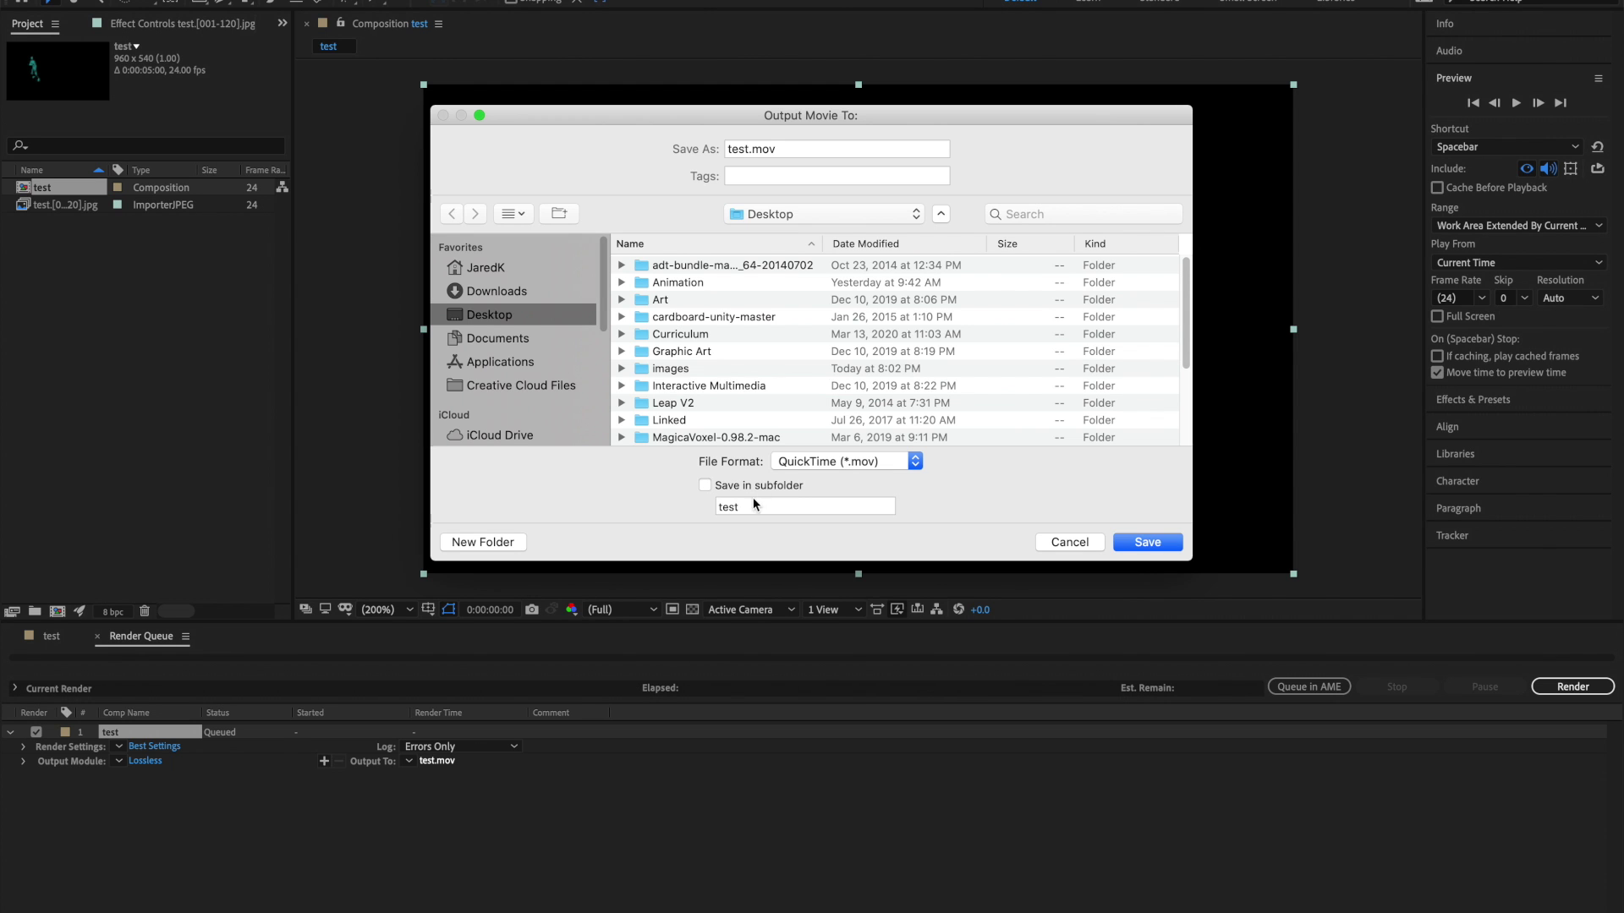
click(789, 464)
click(789, 464)
click(1163, 542)
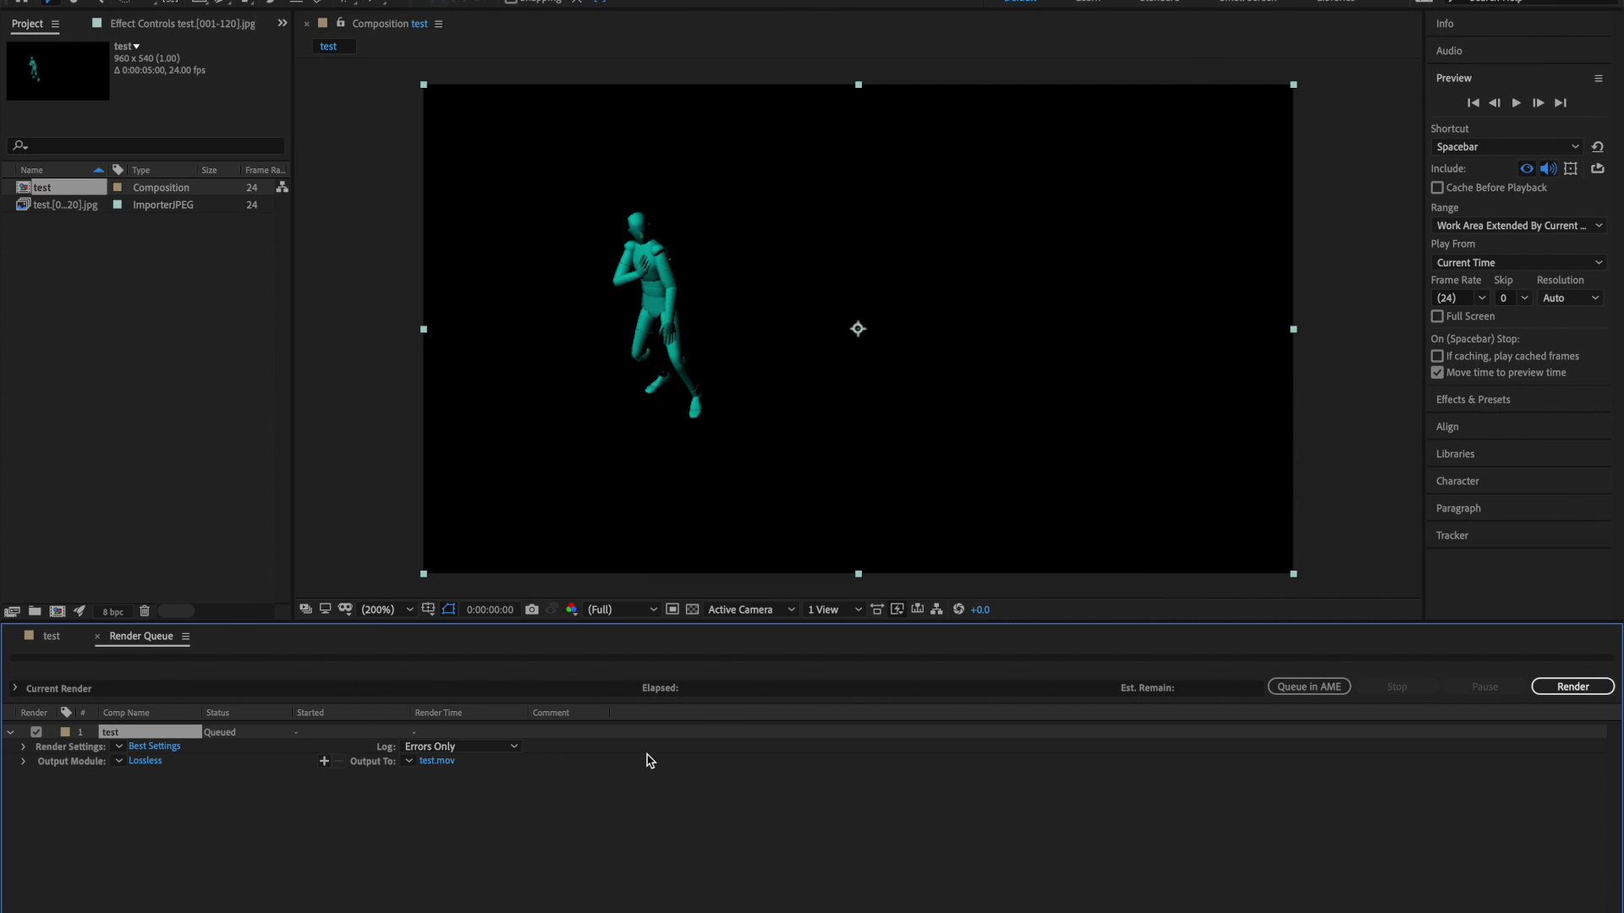
Review the Lossless output module settings, leave them without changes, and render the queued composition
click(147, 761)
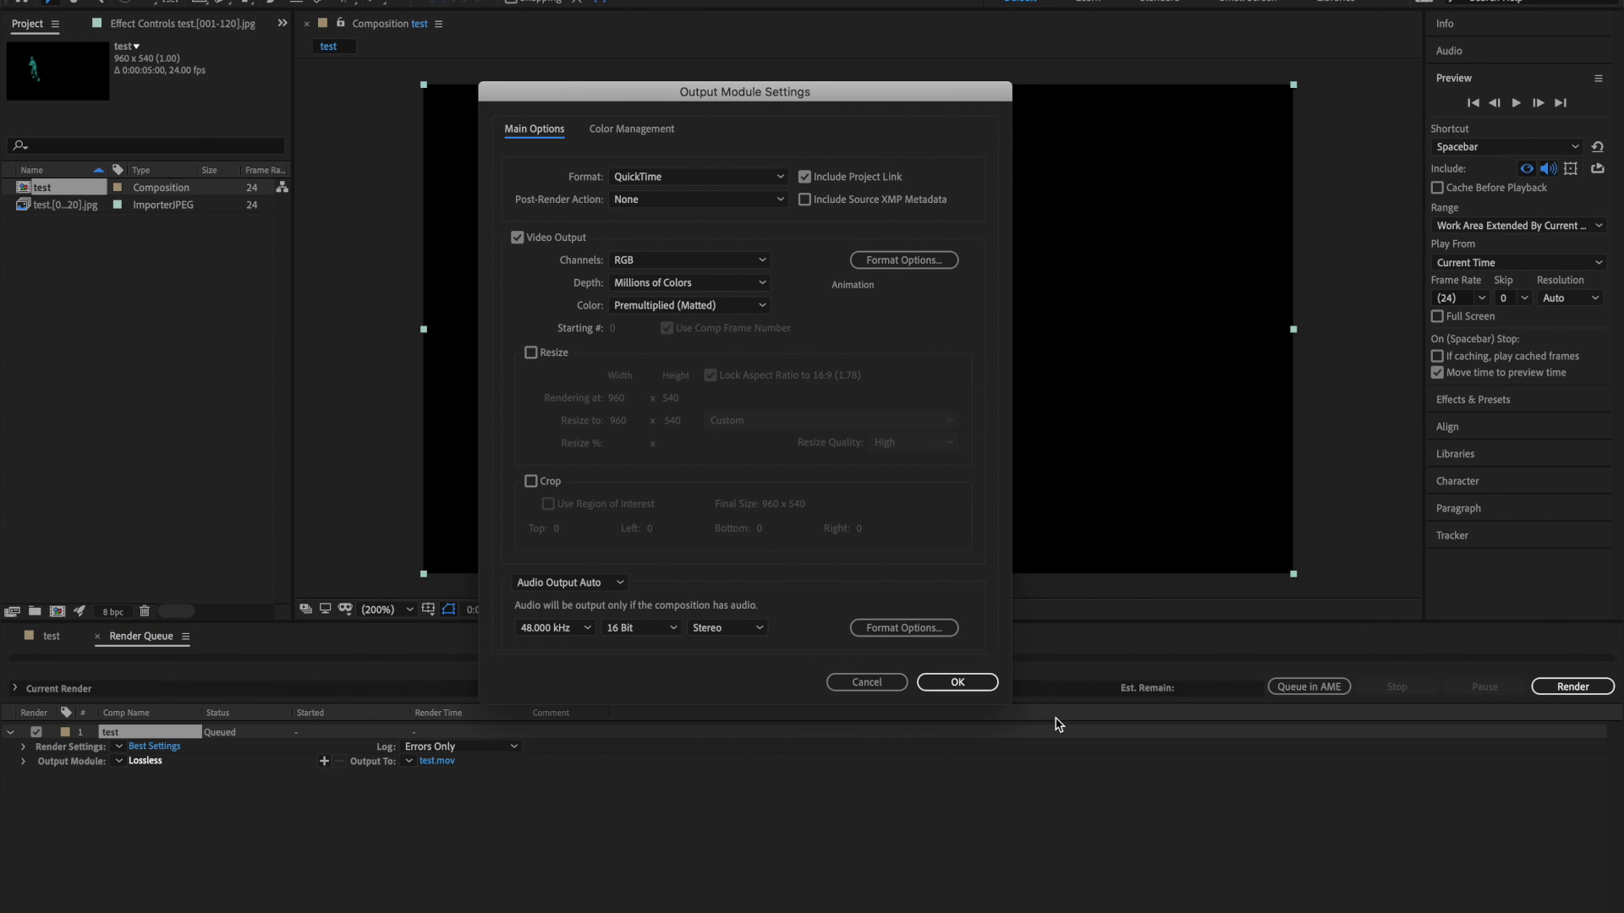
click(864, 682)
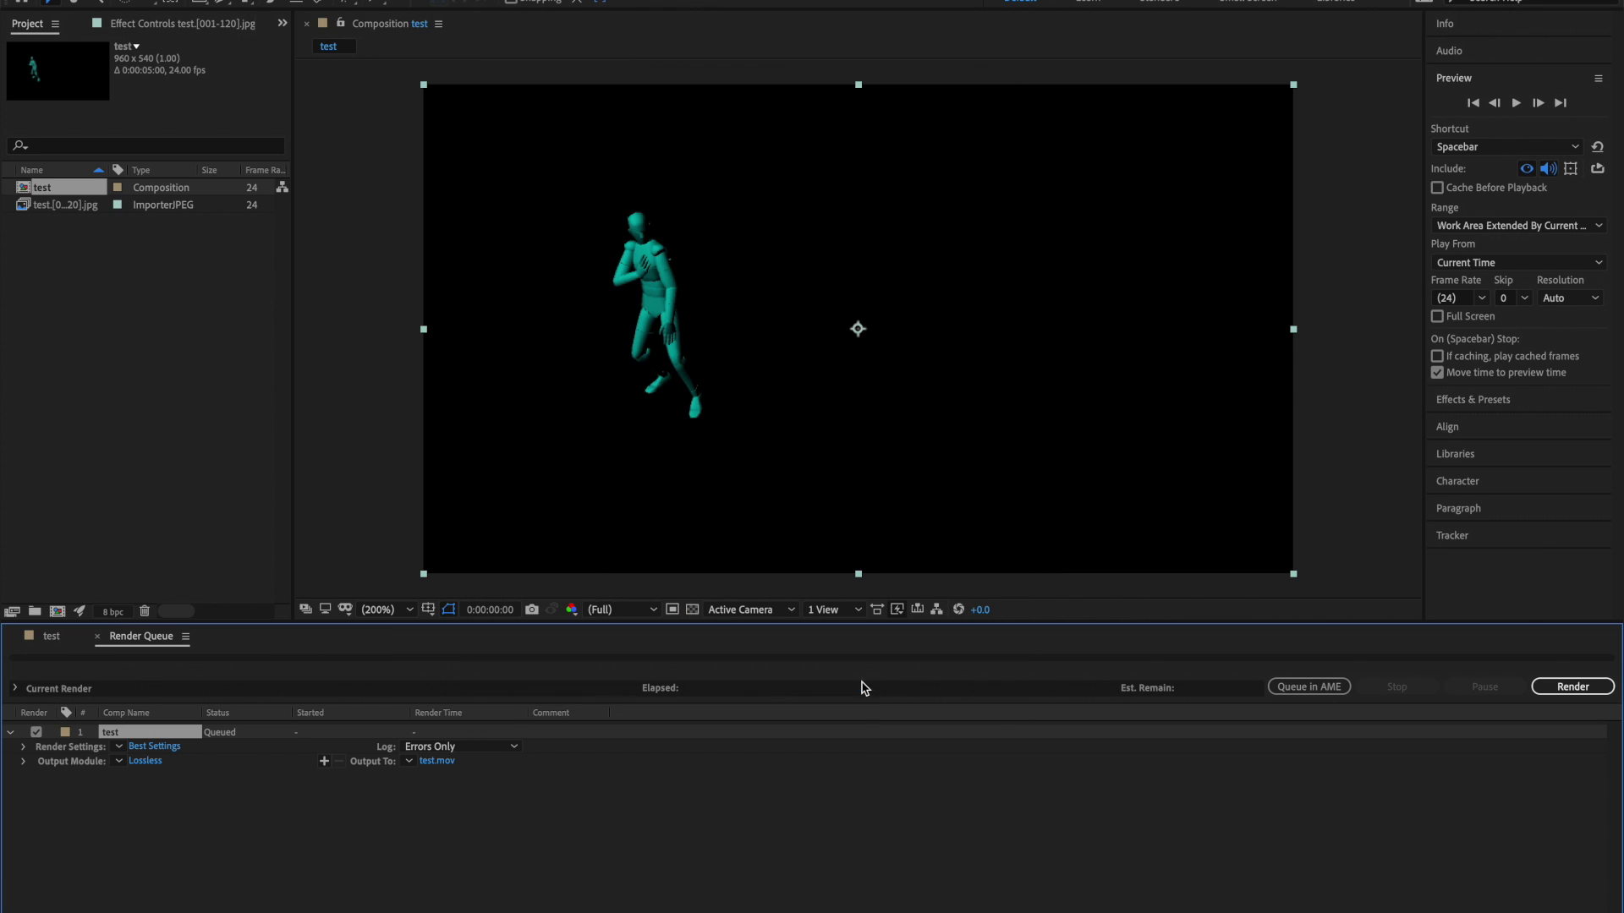
click(1573, 686)
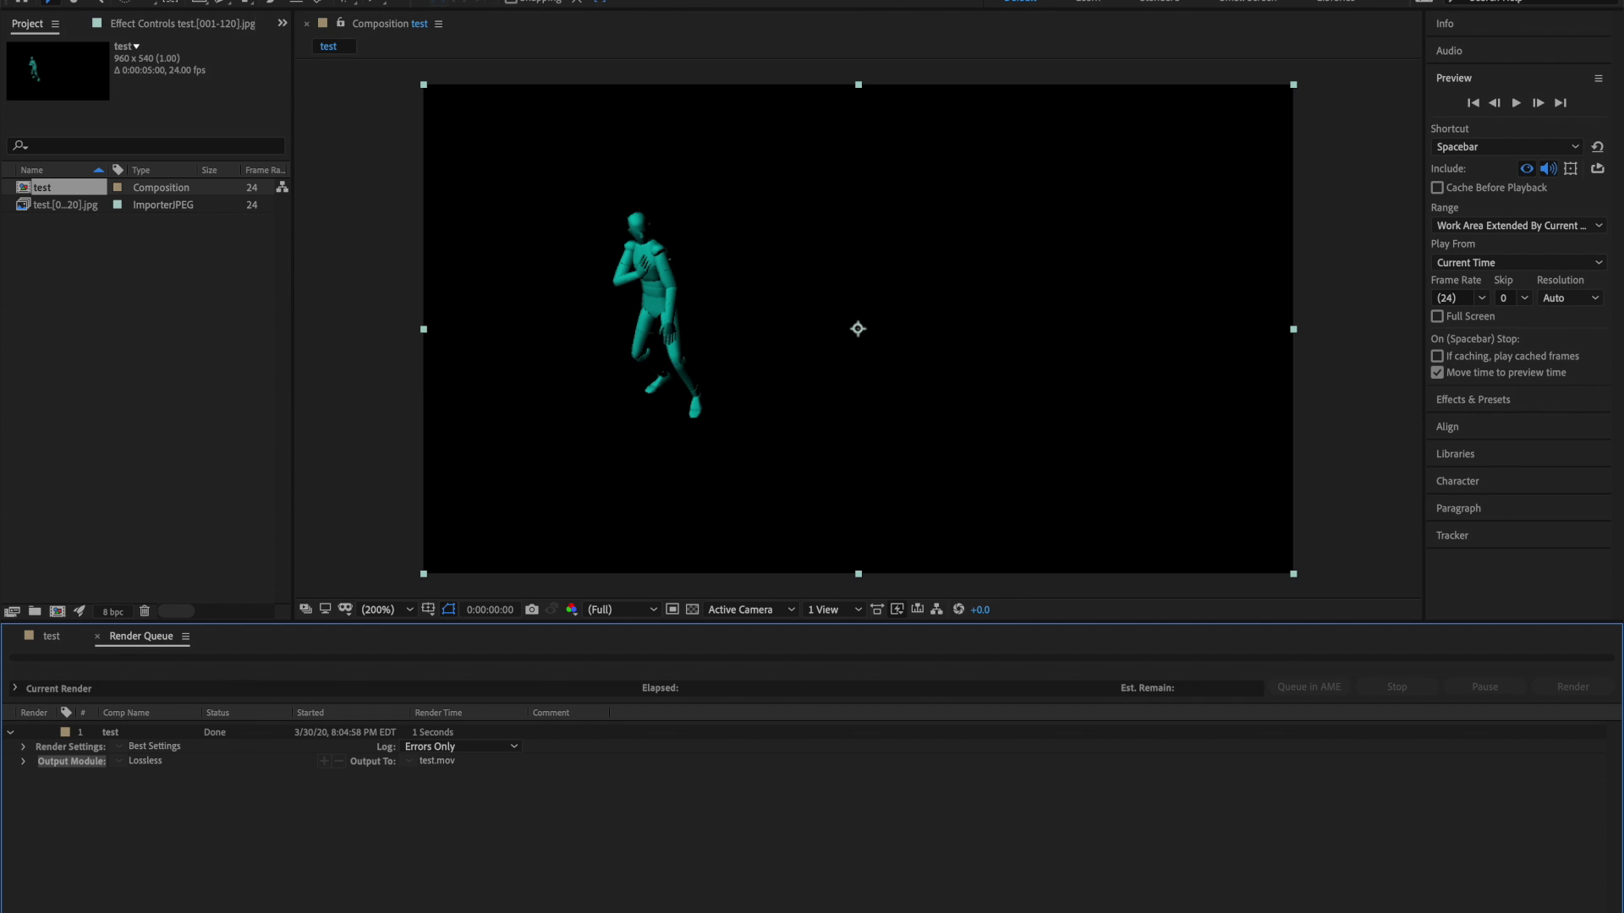
Minimize After Effects and try to open the rendered test.mov on the Desktop in the default player
key(super+m)
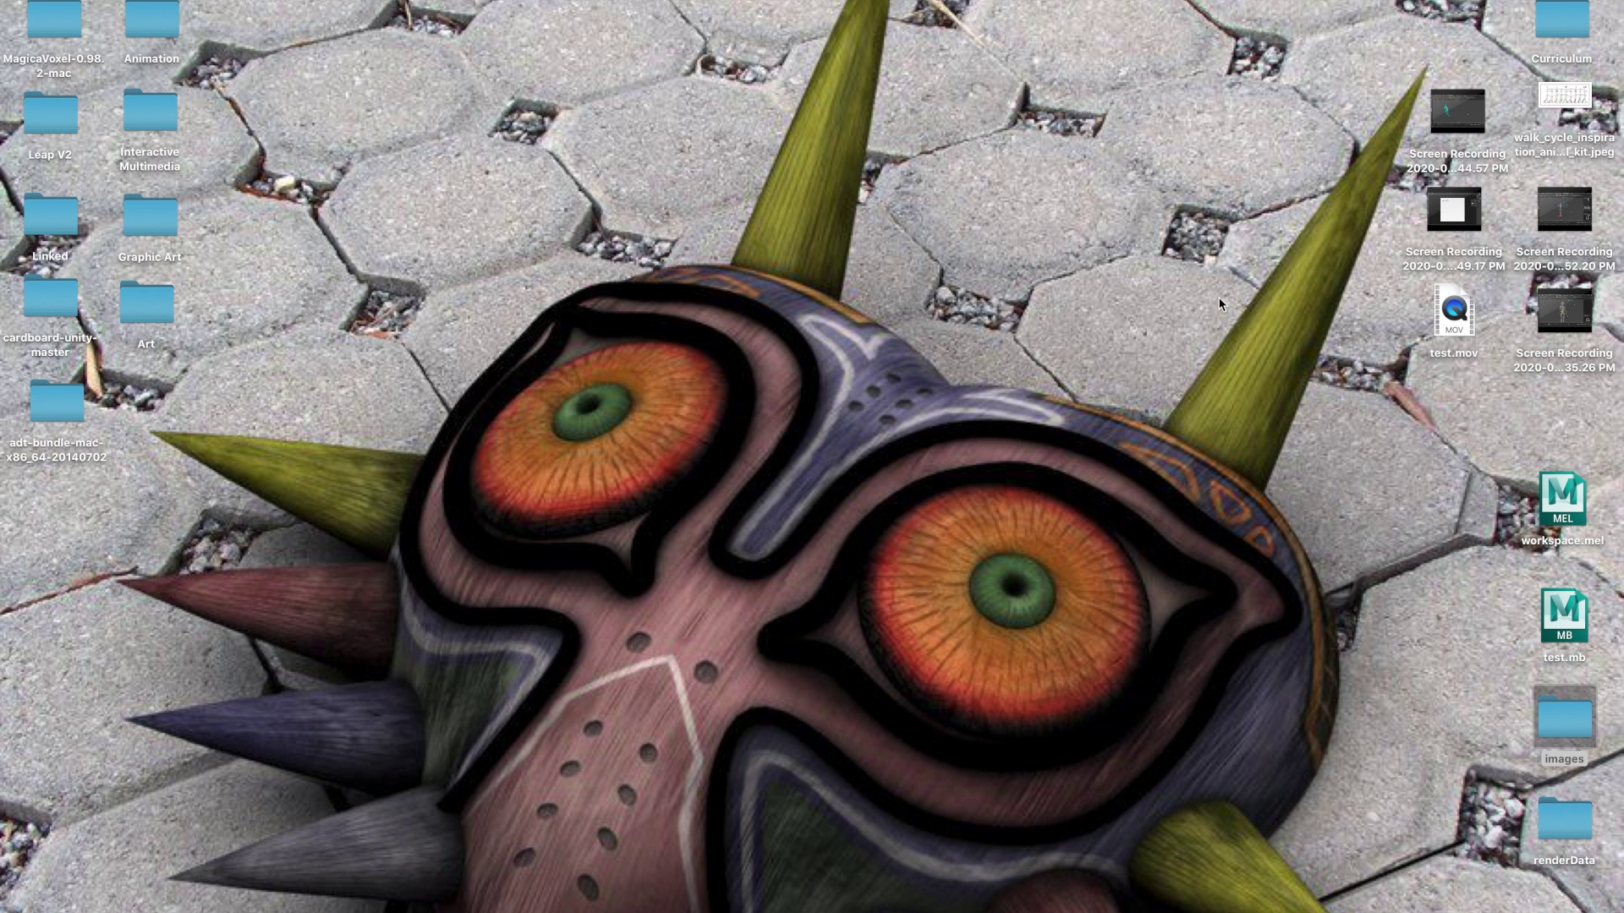
double_click(1440, 313)
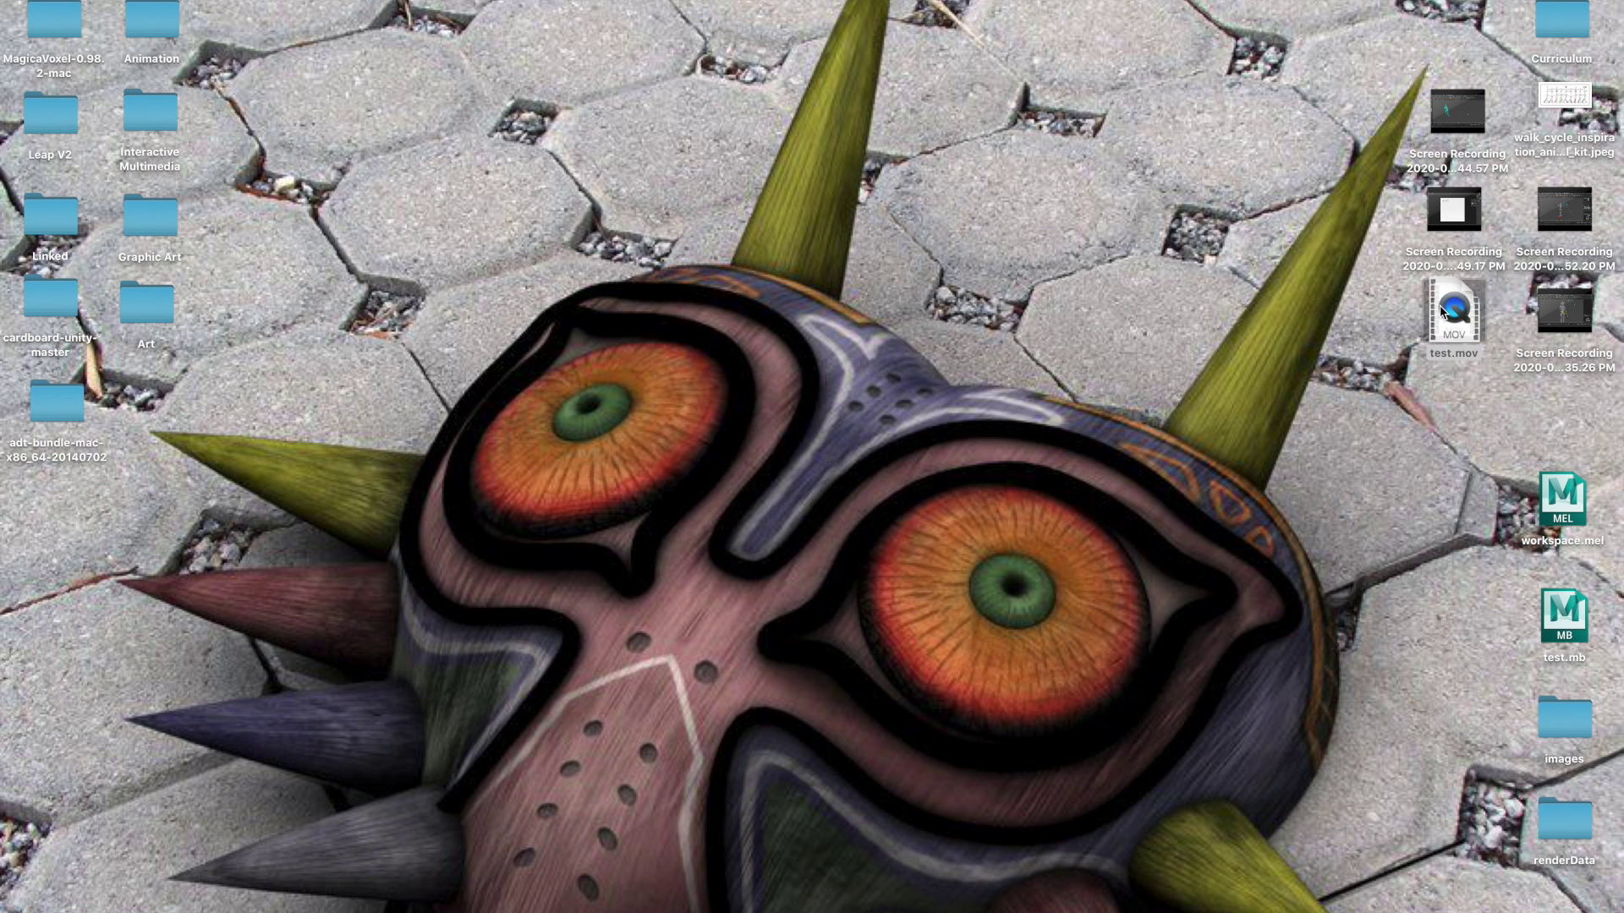
click(973, 296)
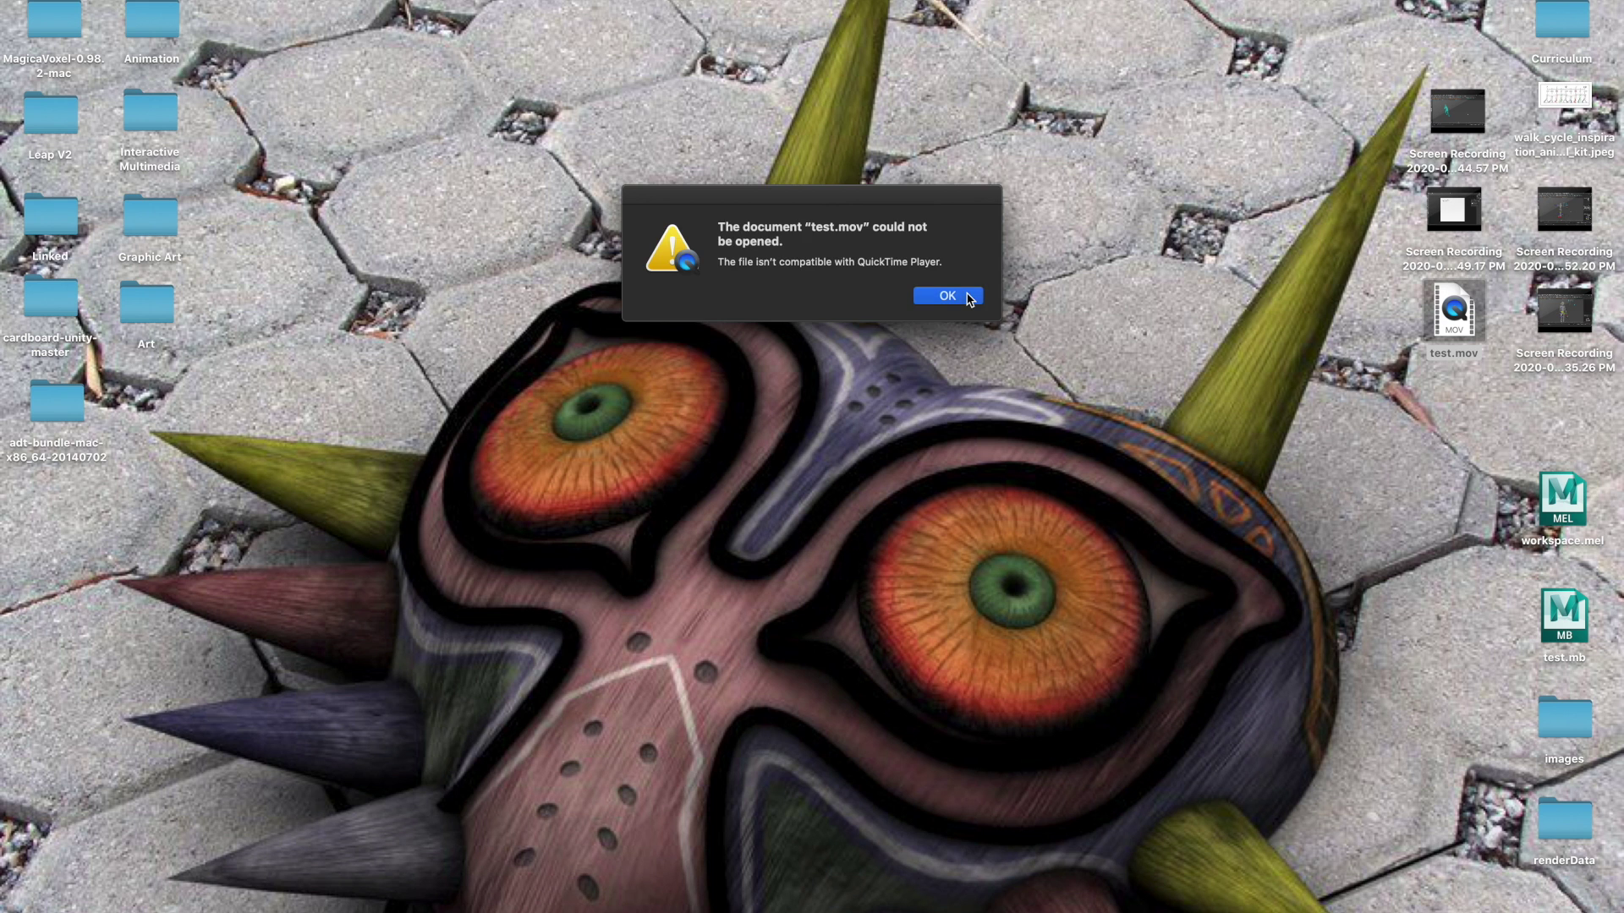
Open test.mov with VLC, declining to reopen its previous windows and allowing access to the Desktop folder
right_click(1444, 313)
mouse_move(1419, 344)
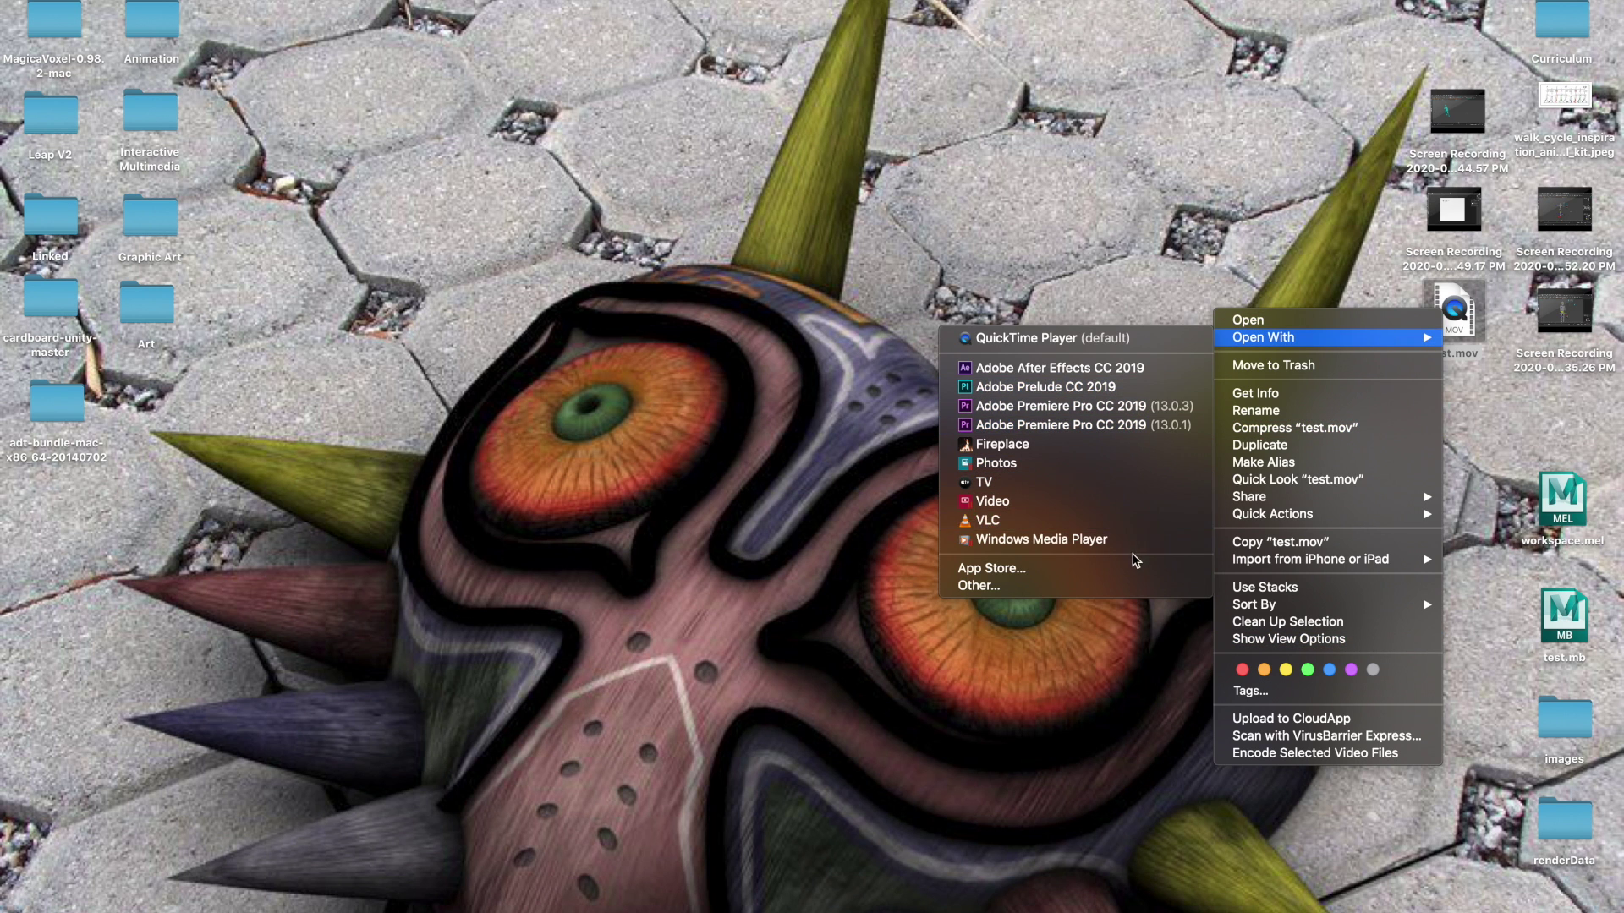
click(1129, 521)
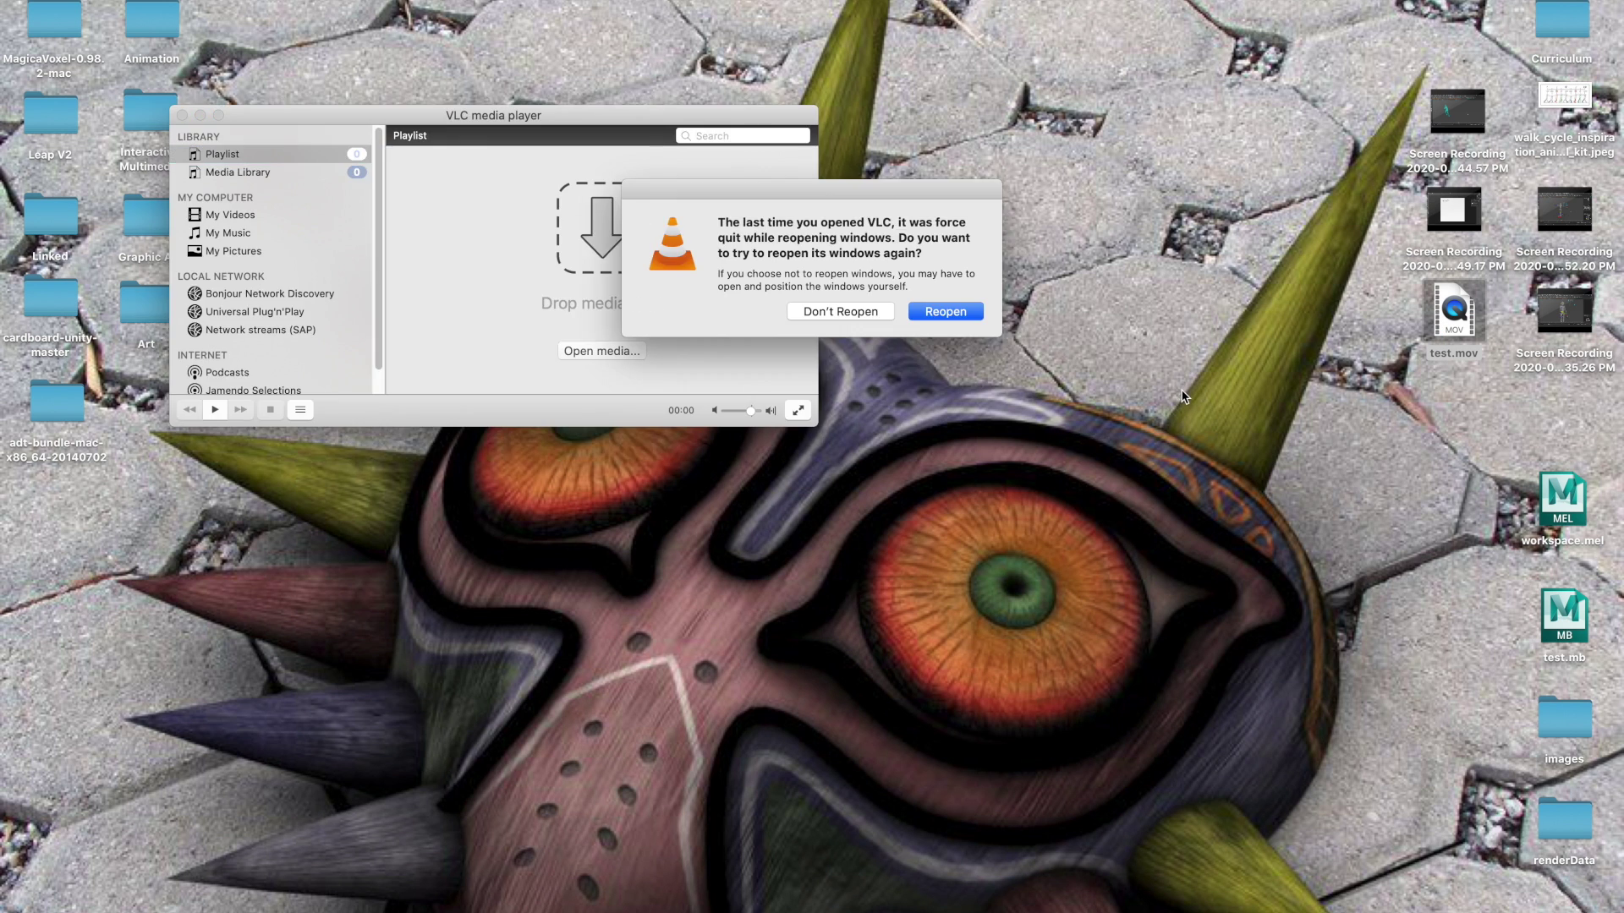
click(858, 312)
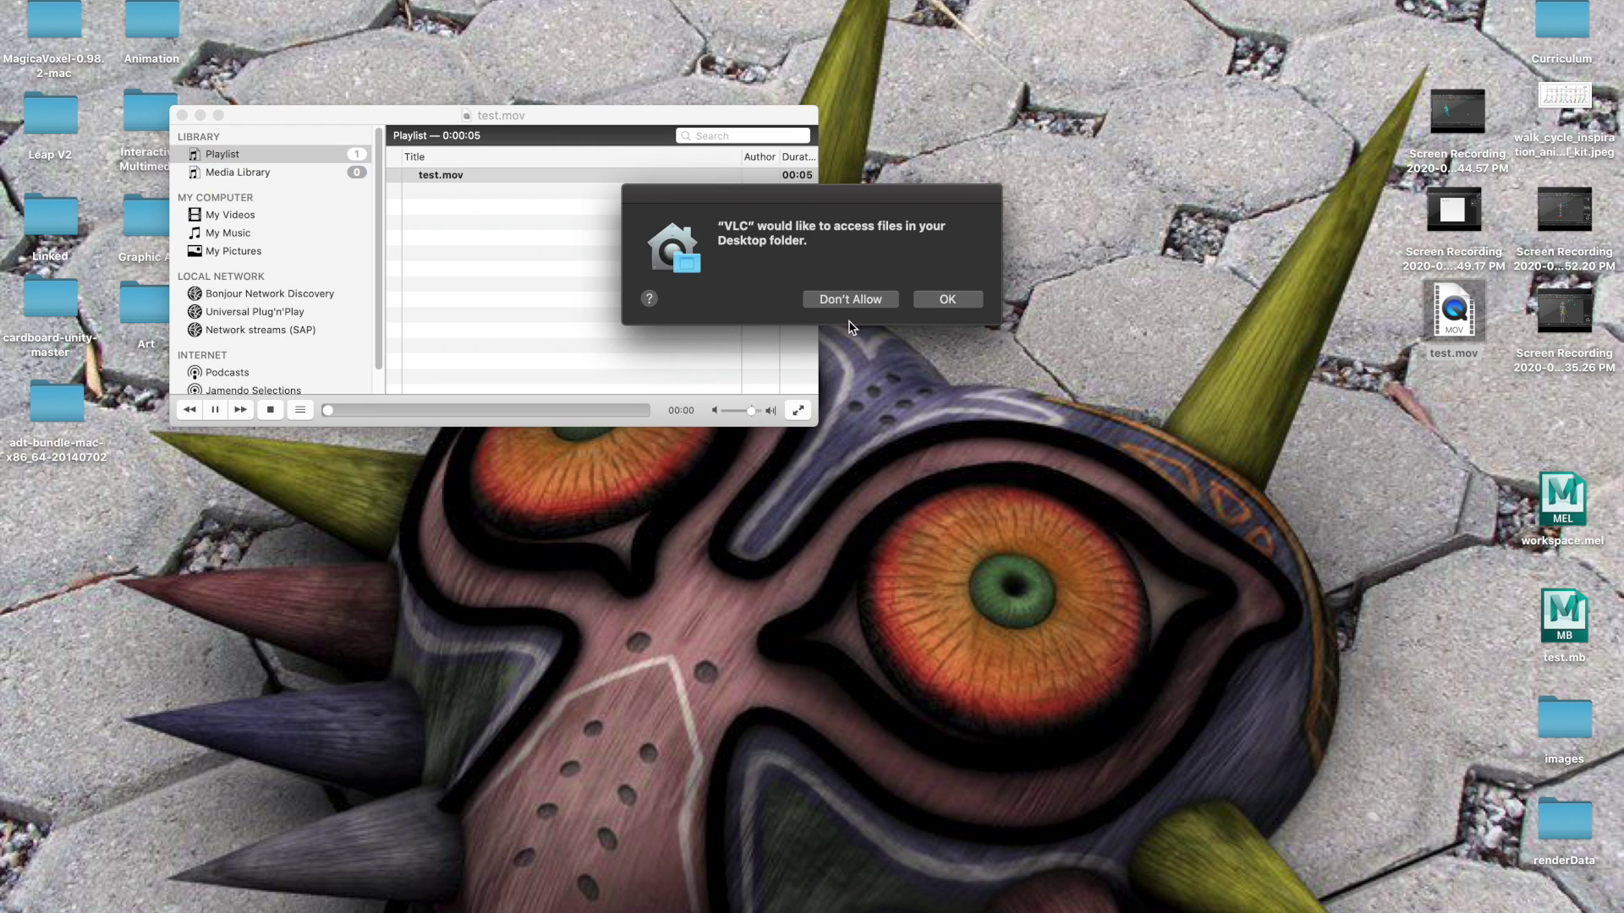
click(915, 298)
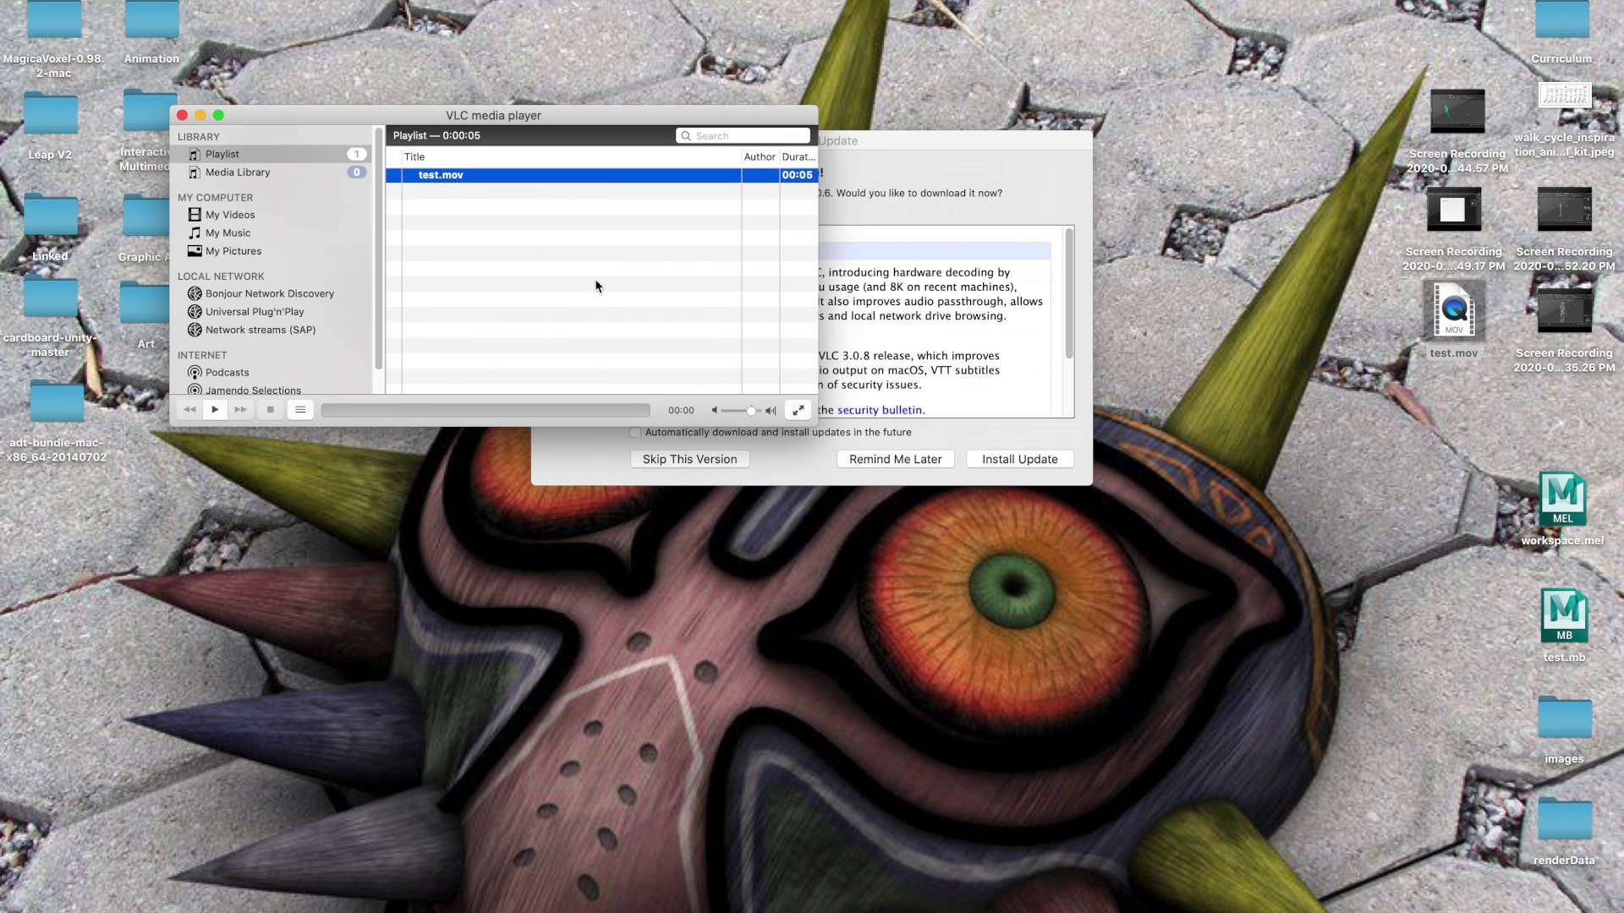
Play test.mov from the VLC playlist, dismiss the software update offer, and quit VLC
double_click(475, 176)
click(987, 404)
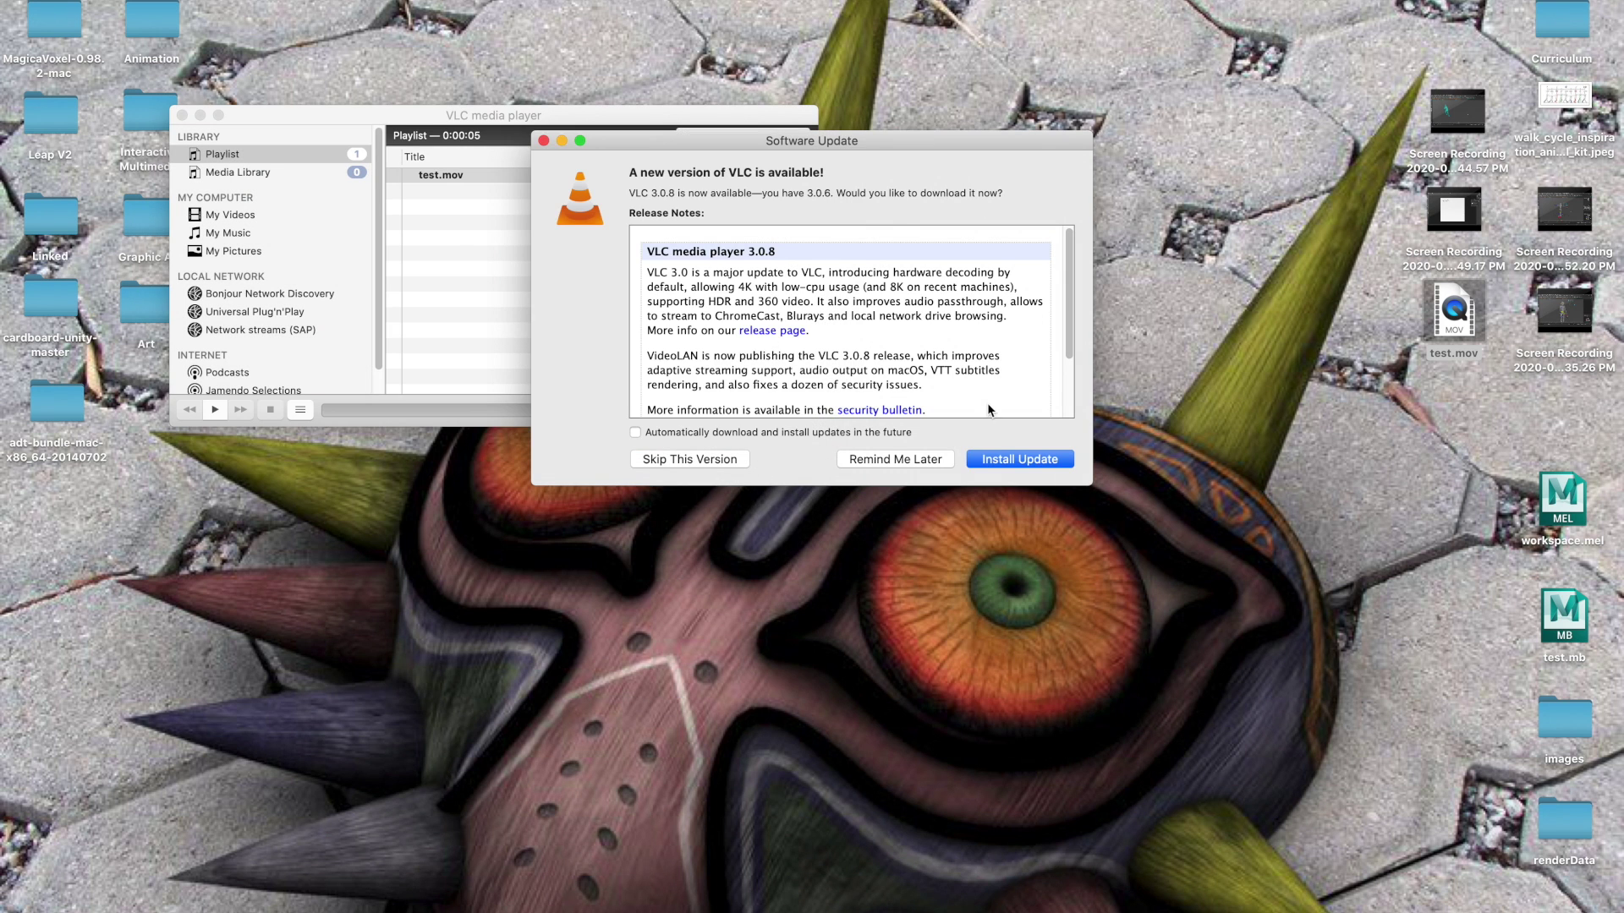
click(542, 141)
key(super+q)
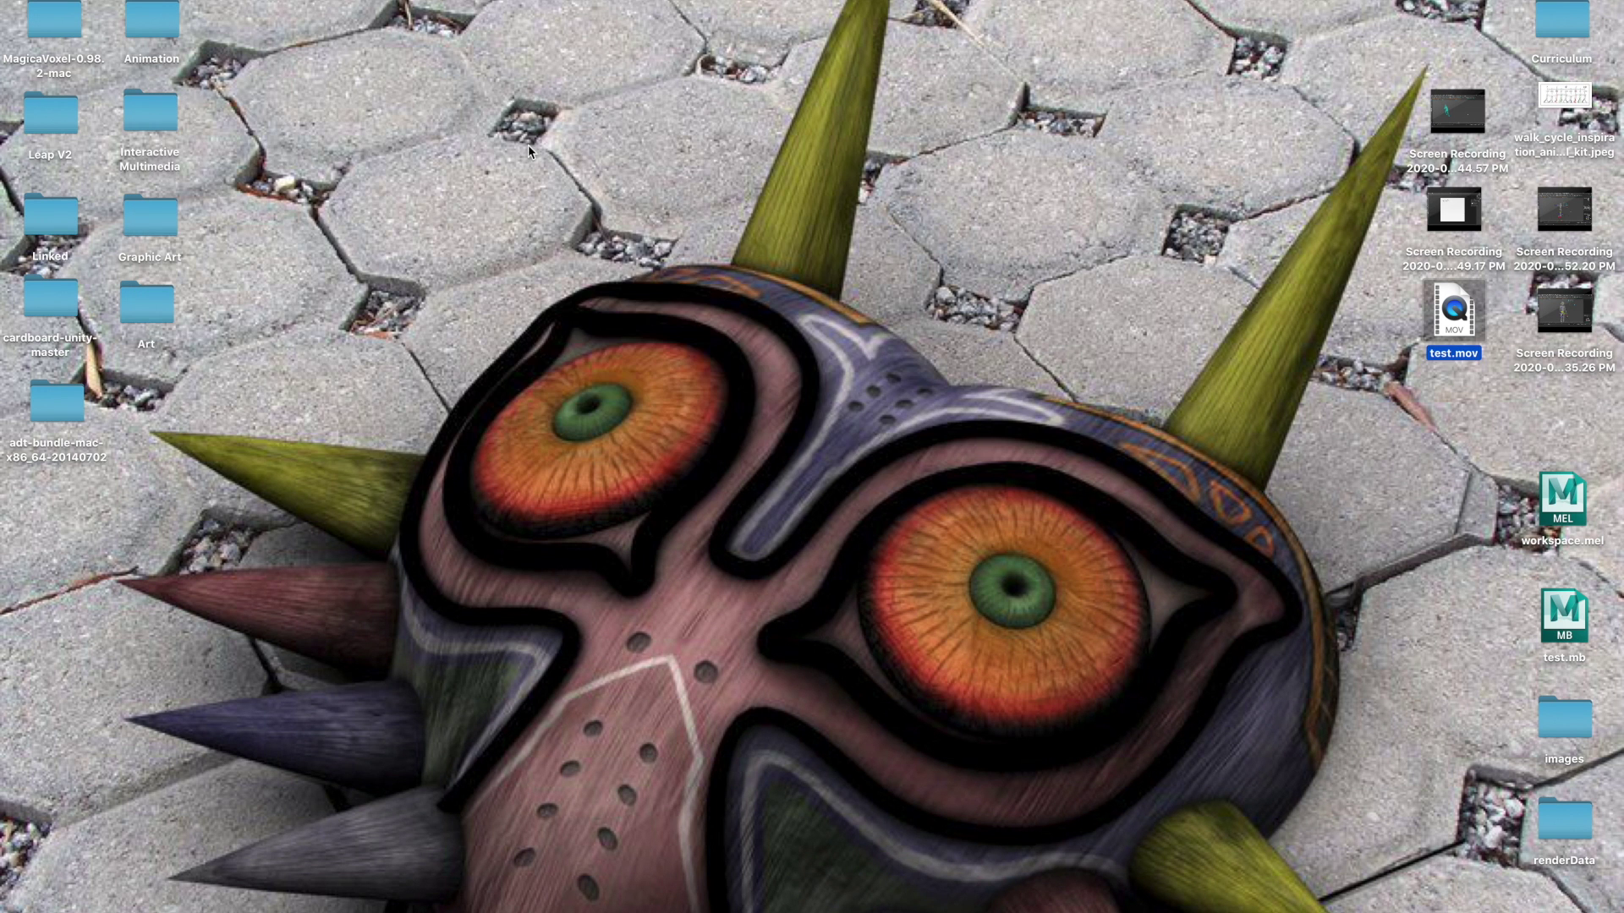